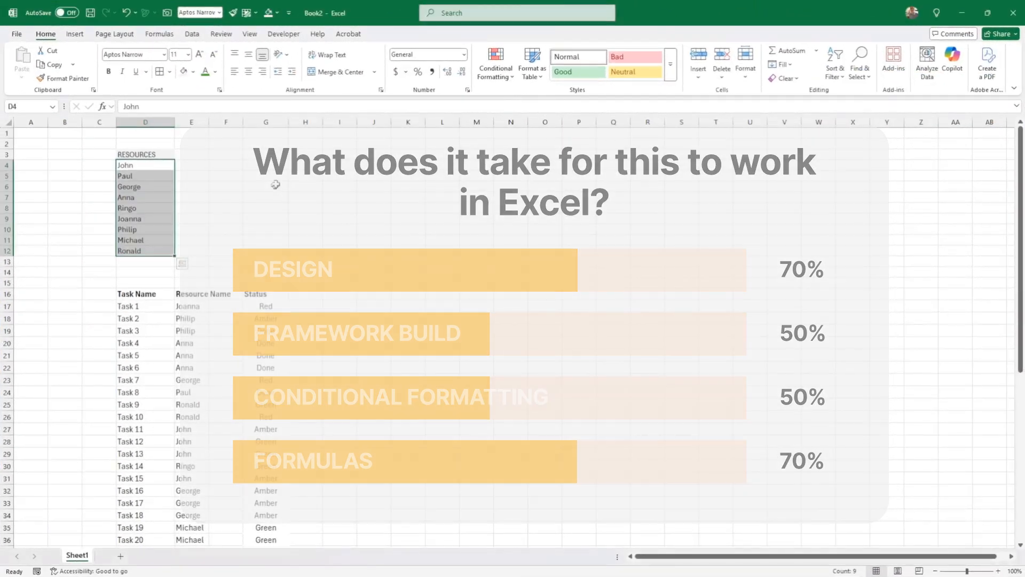
Step: Make the RESOURCES heading in D3 bold
click(275, 184)
click(125, 155)
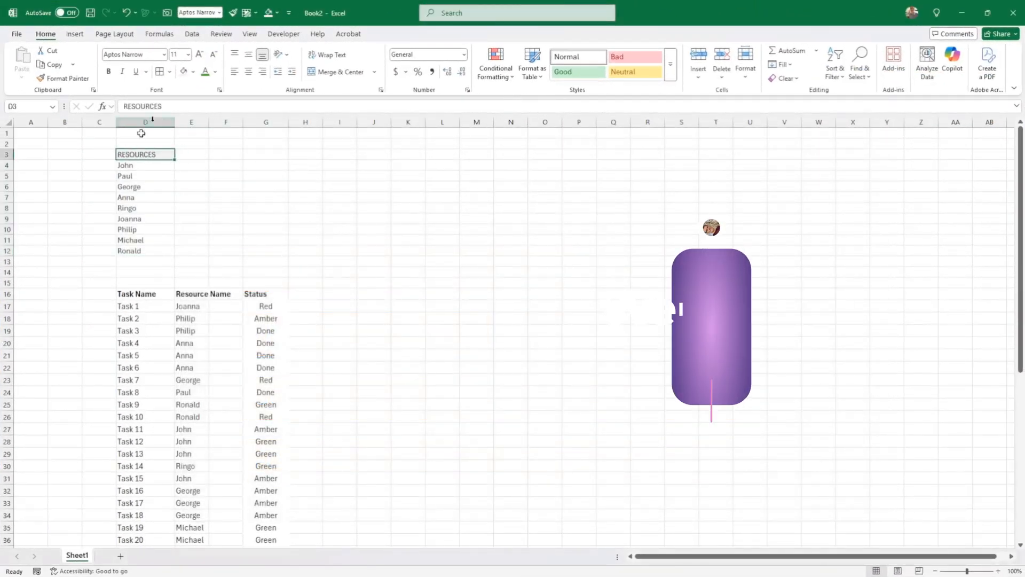
key(ctrl+b)
drag(139, 287, 267, 294)
click(369, 294)
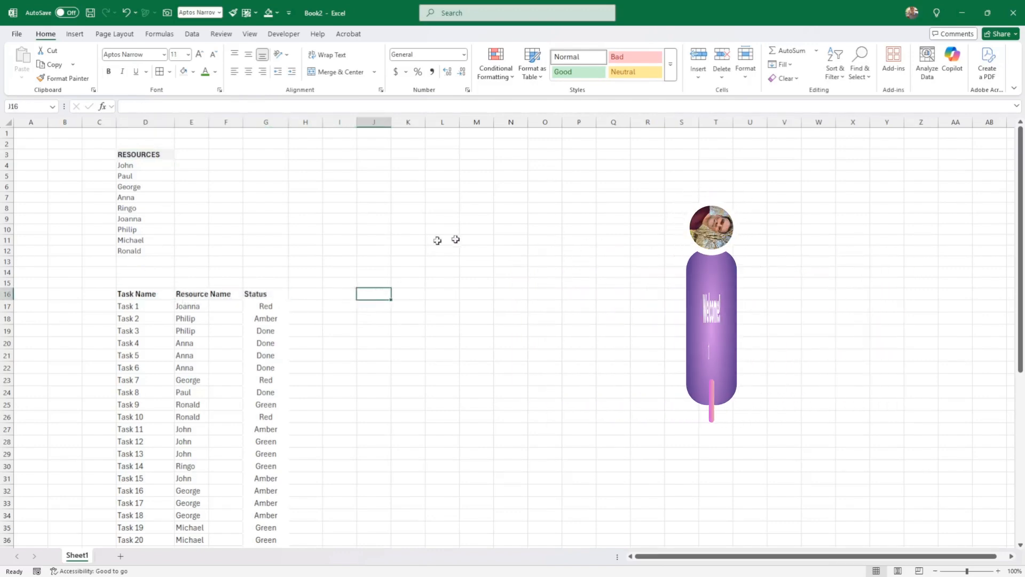
Step: Examine the resources list and the task table with its resource names and statuses
click(183, 369)
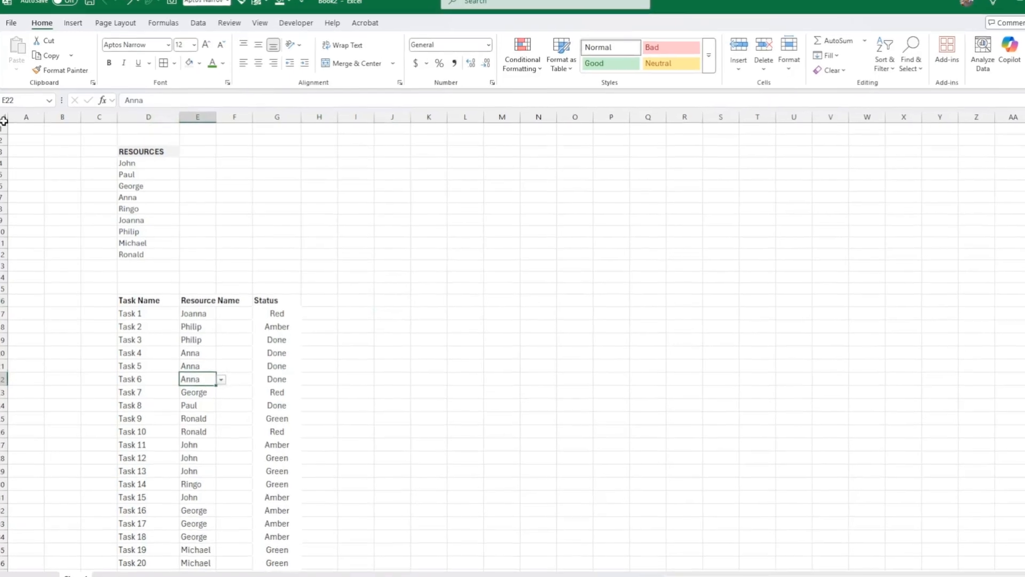
click(7, 122)
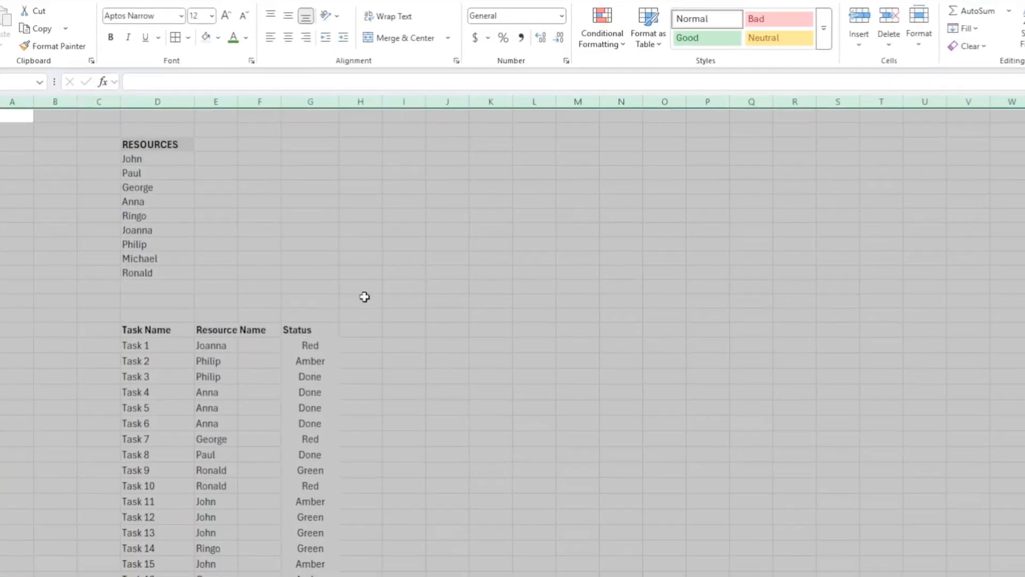
click(463, 402)
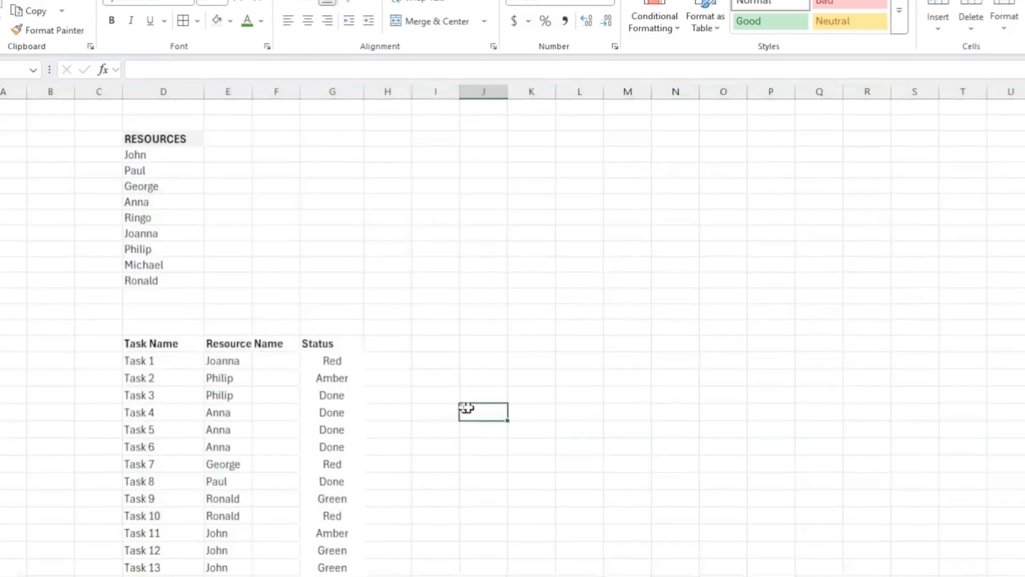
click(158, 139)
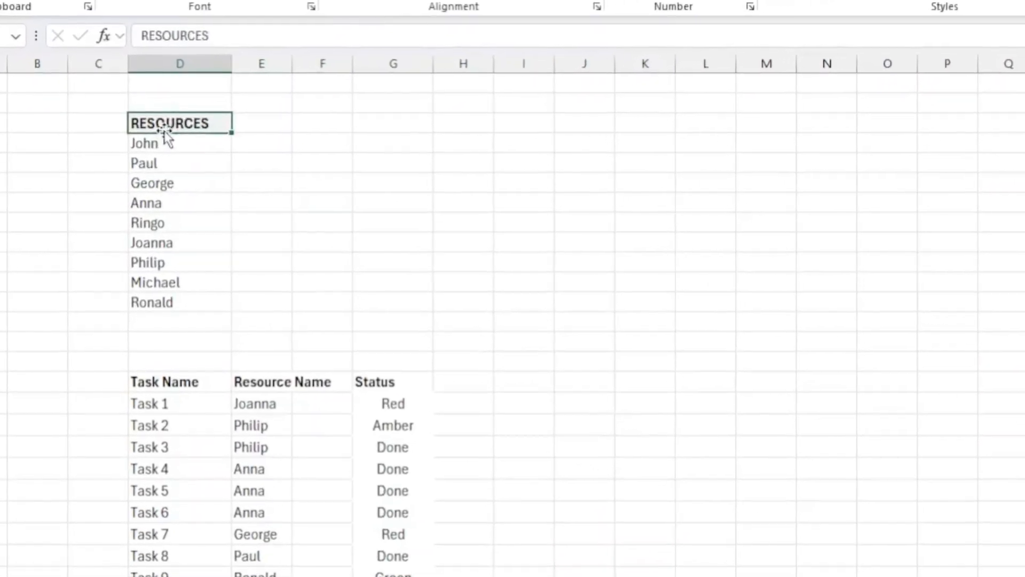
drag(146, 138, 163, 298)
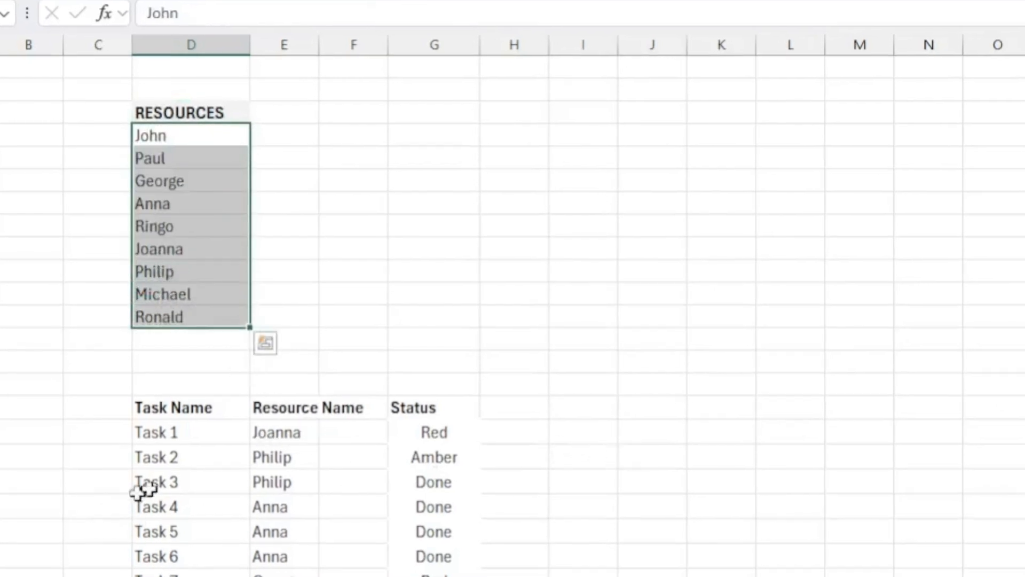
scroll(190, 471, down, 9)
scroll(190, 471, up, 5)
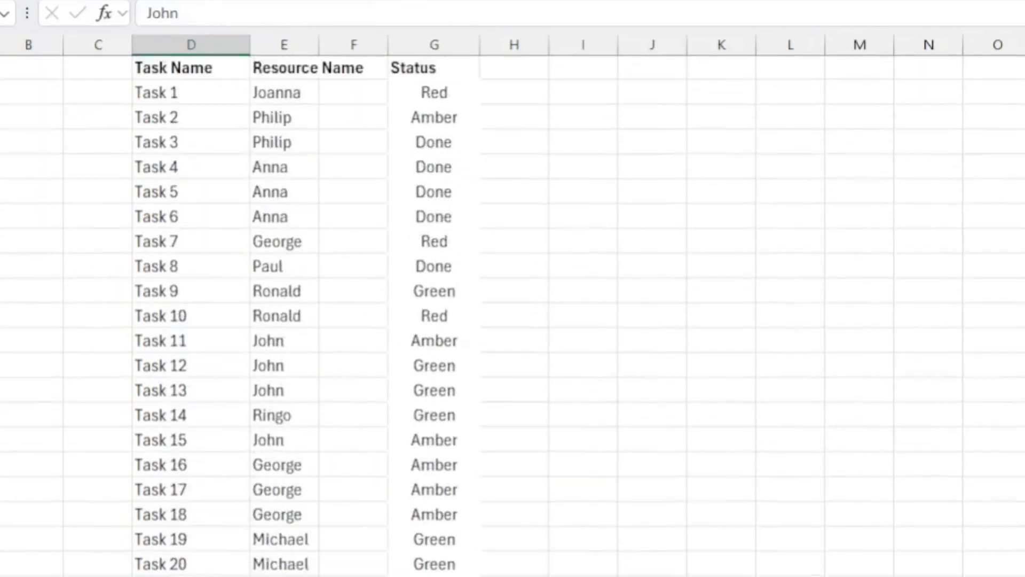
scroll(378, 554, up, 4)
click(342, 365)
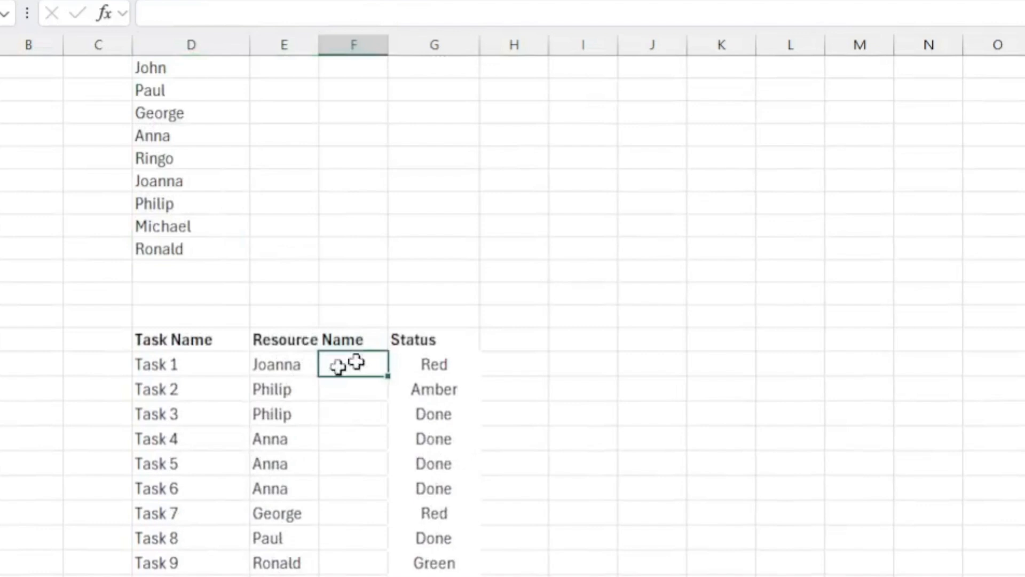
Step: Give Task 1's resource cell a list validation with source =$D$4:$D$13, and check its dropdown
click(254, 372)
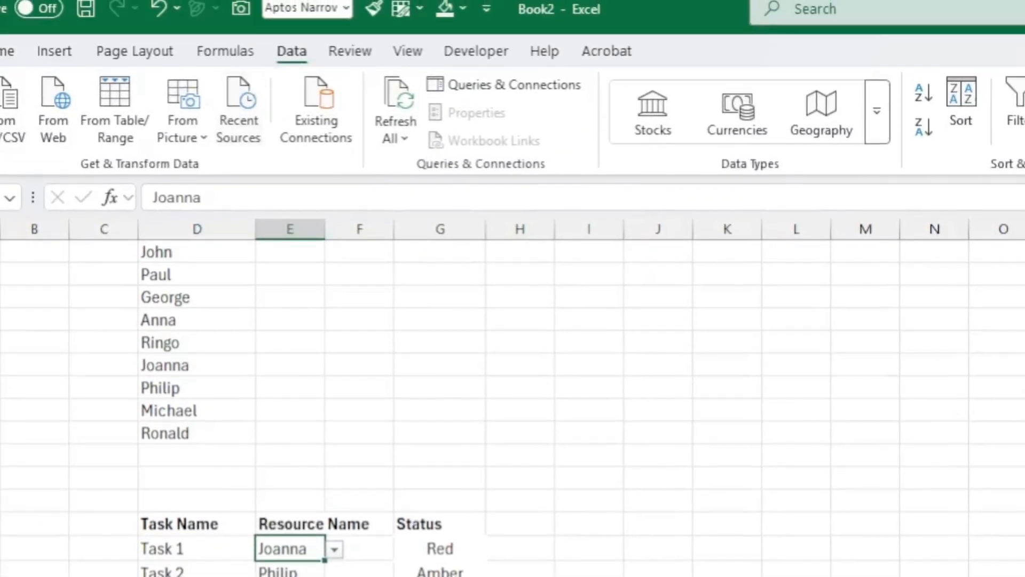
click(581, 107)
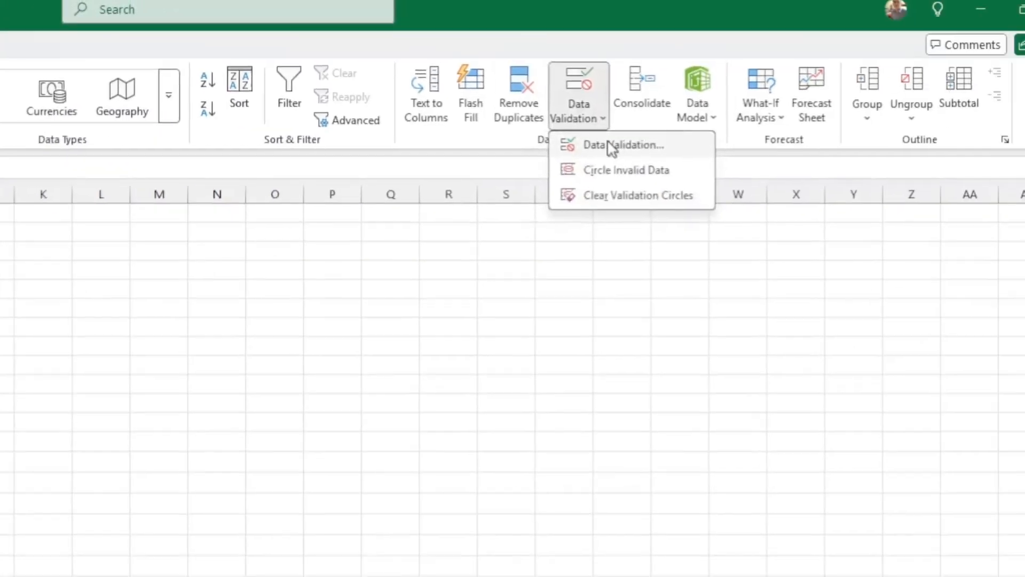
click(609, 145)
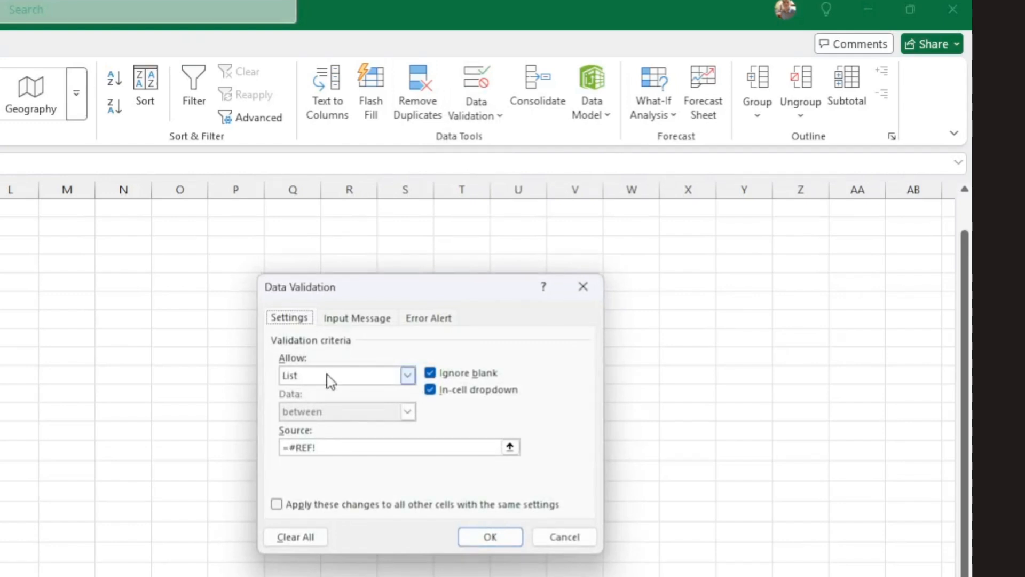
click(343, 447)
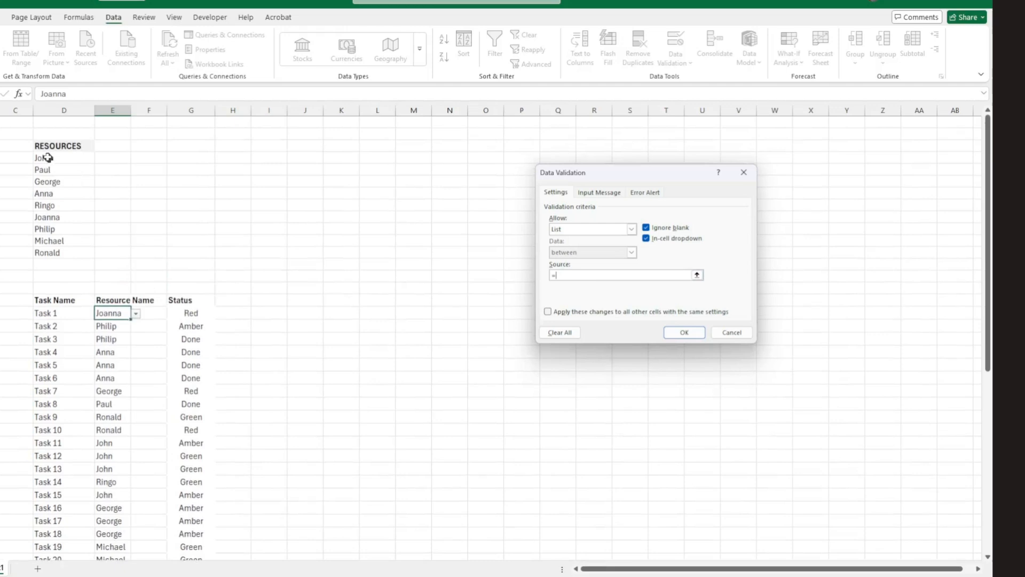
drag(83, 150, 93, 249)
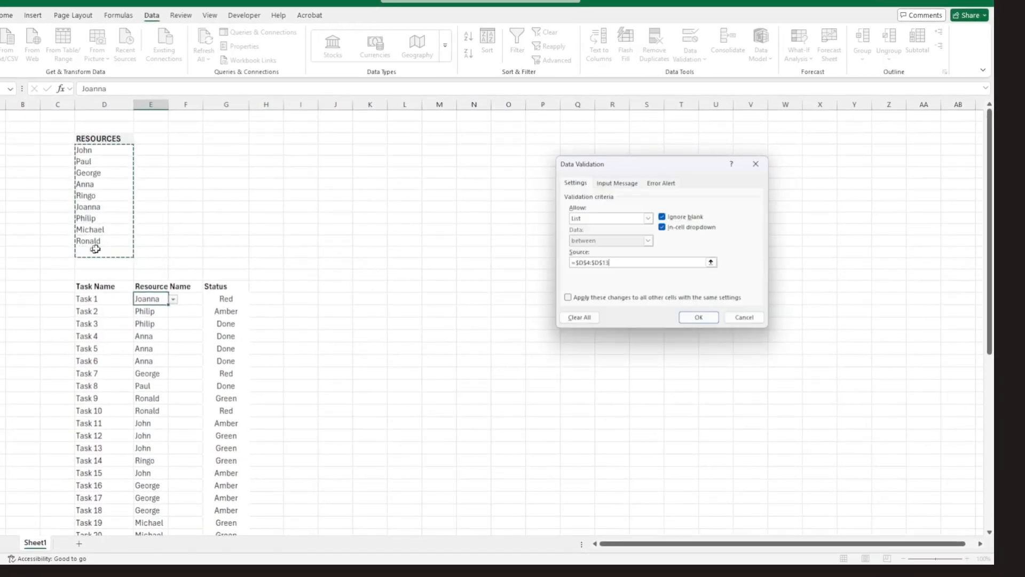
click(698, 317)
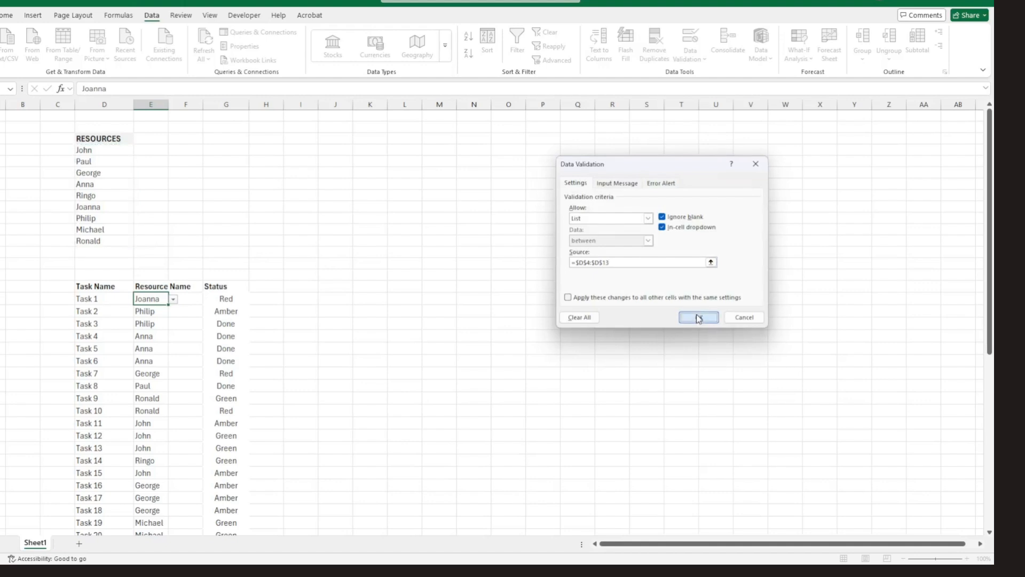
click(174, 302)
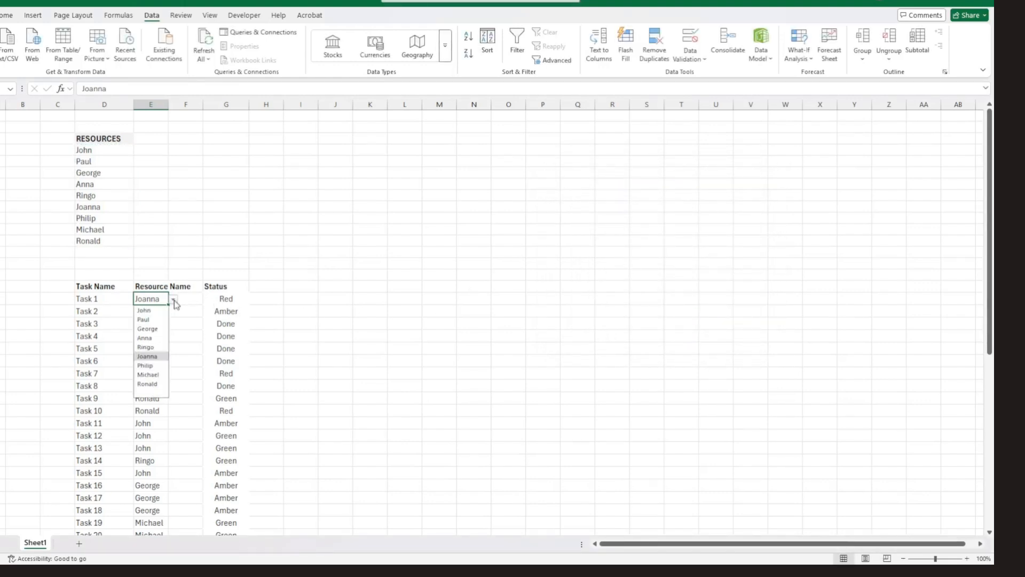
click(175, 302)
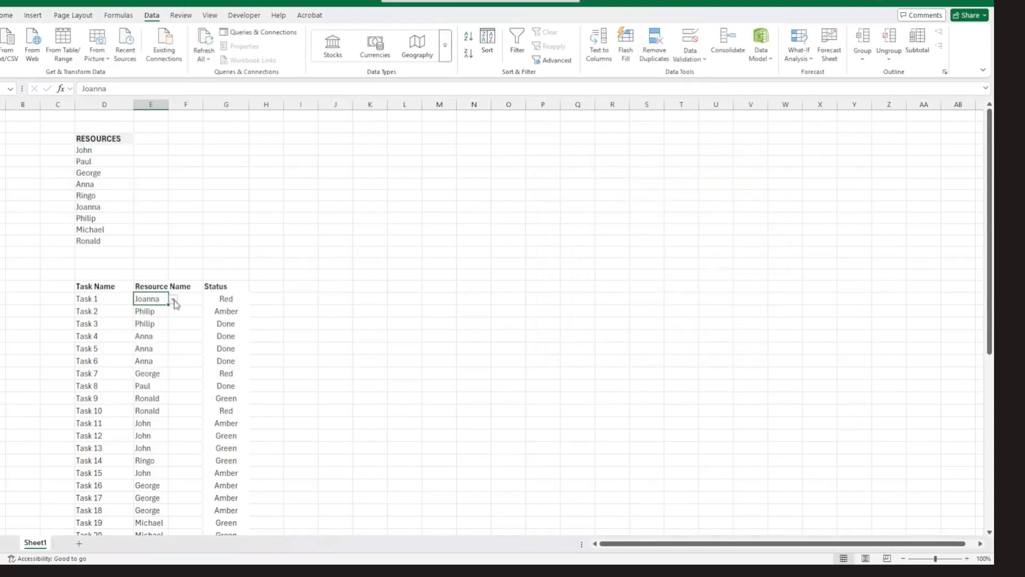
Step: Give Task 1's status cell a list validation with source Green,Amber,Red,Done
click(237, 299)
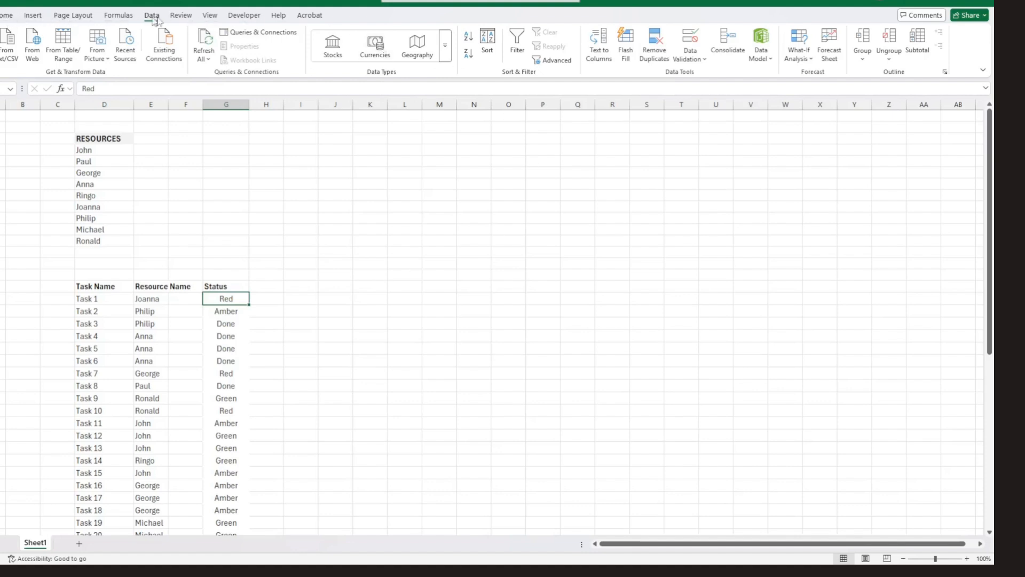
click(690, 63)
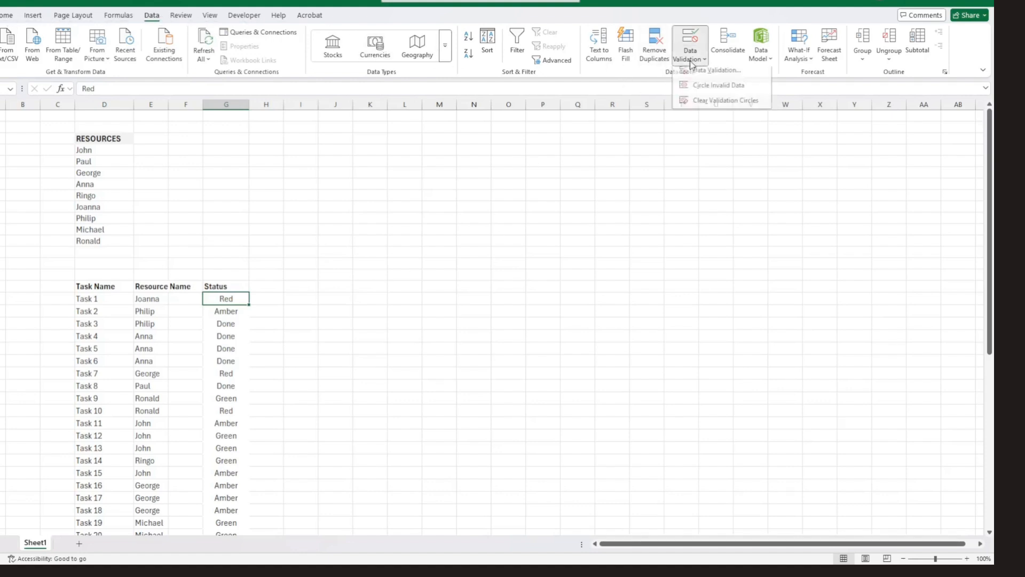
click(710, 77)
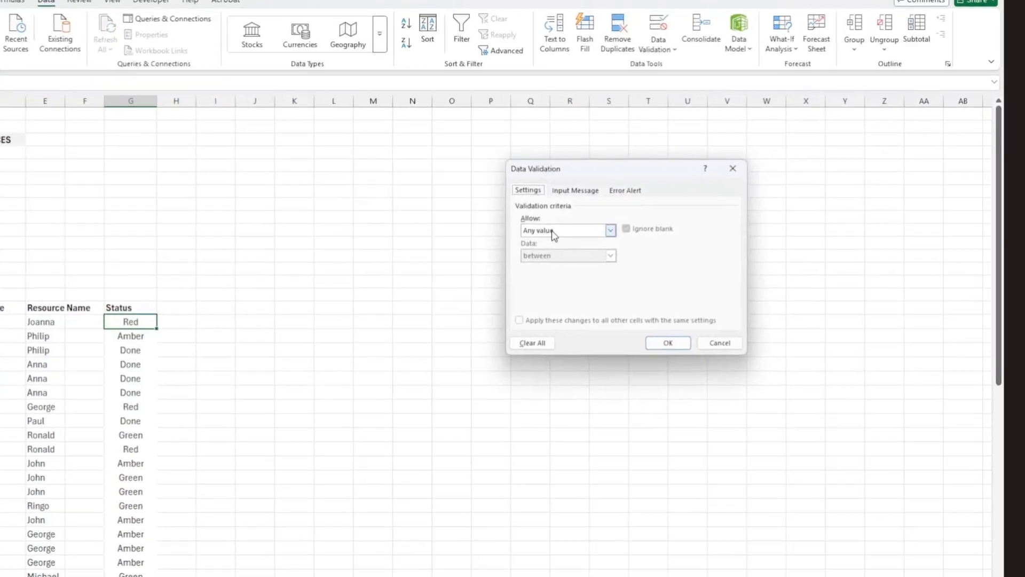
click(593, 219)
click(592, 250)
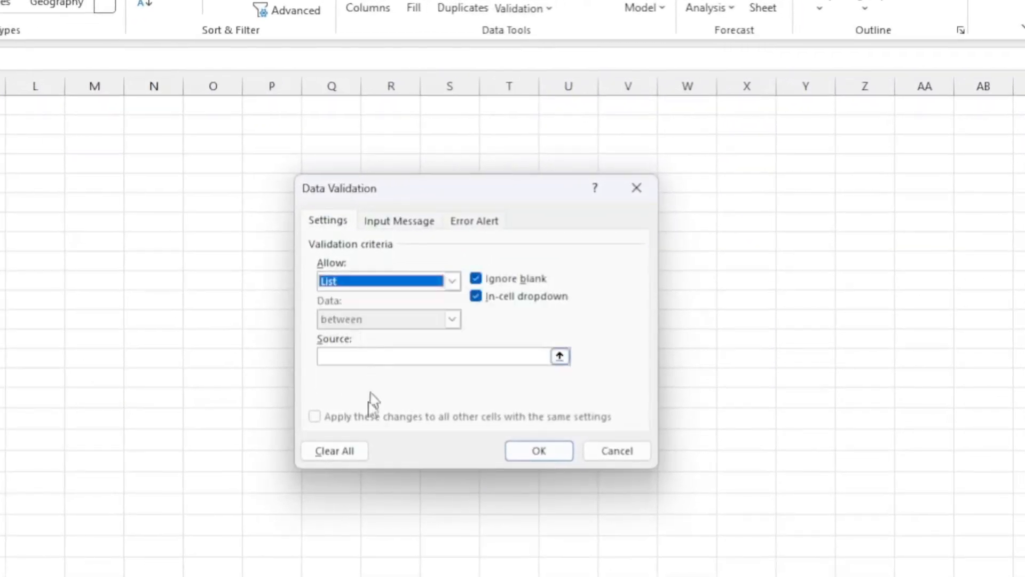
click(358, 356)
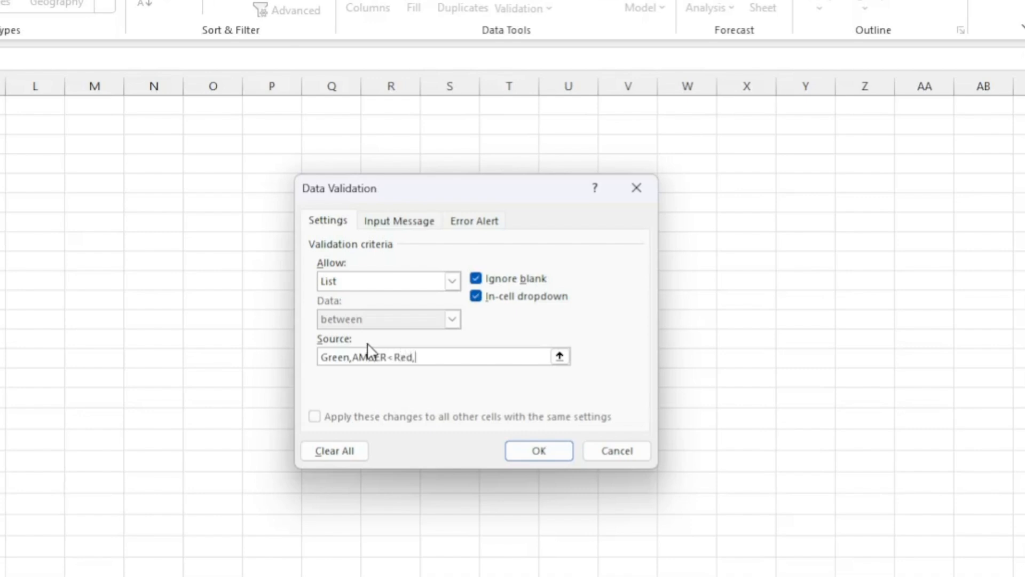
click(390, 356)
key(Delete)
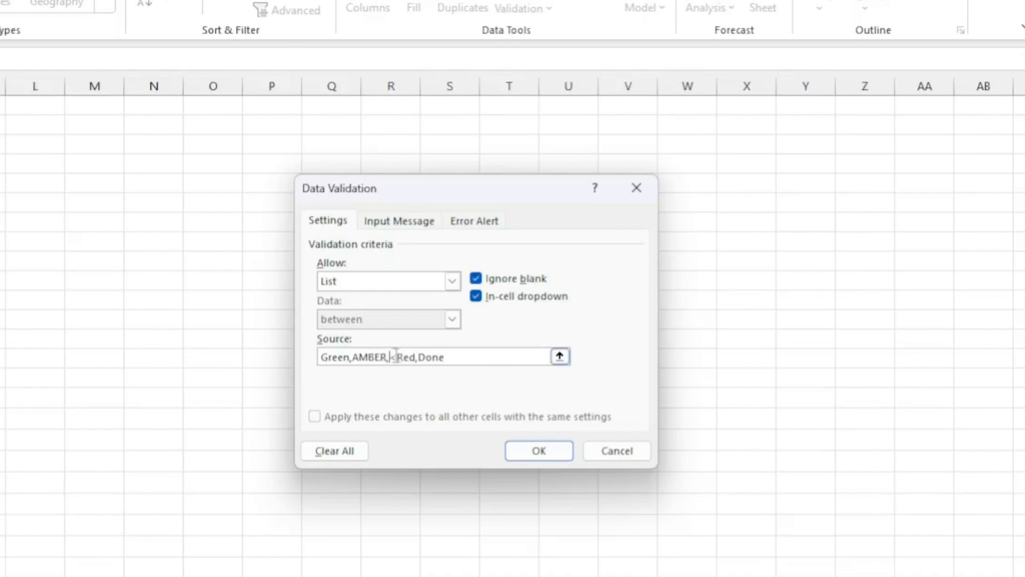
text(,)
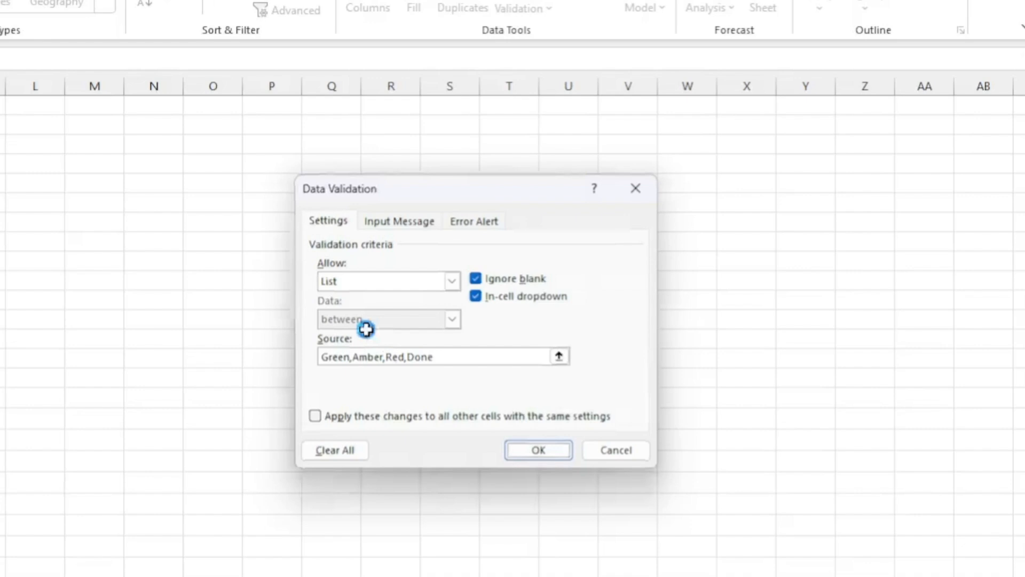
key(Return)
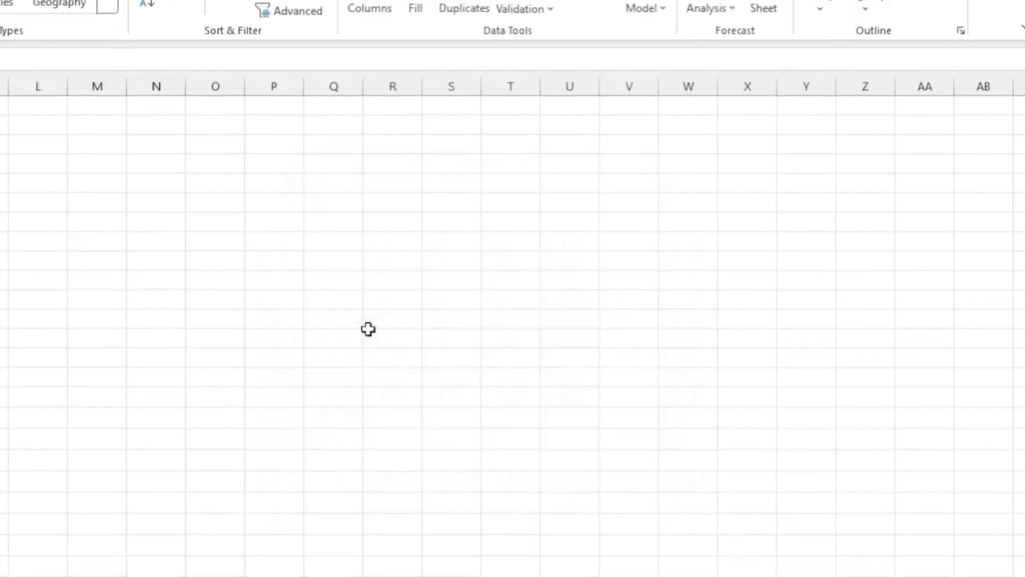
Step: Check the dropdown in Task 1's status cell and review the Status column
click(274, 316)
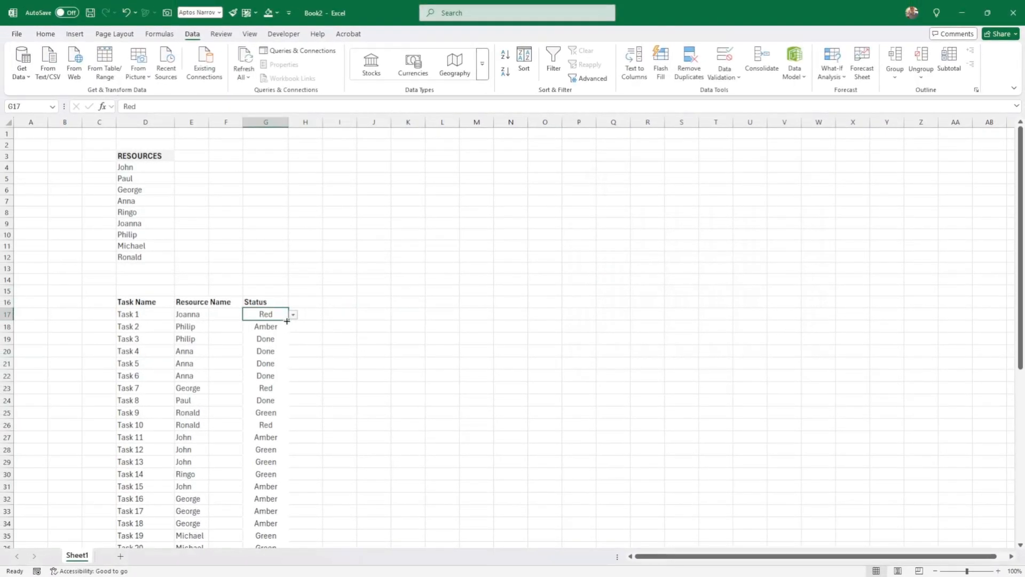
click(270, 324)
click(270, 316)
scroll(277, 443, down, 4)
scroll(280, 443, up, 4)
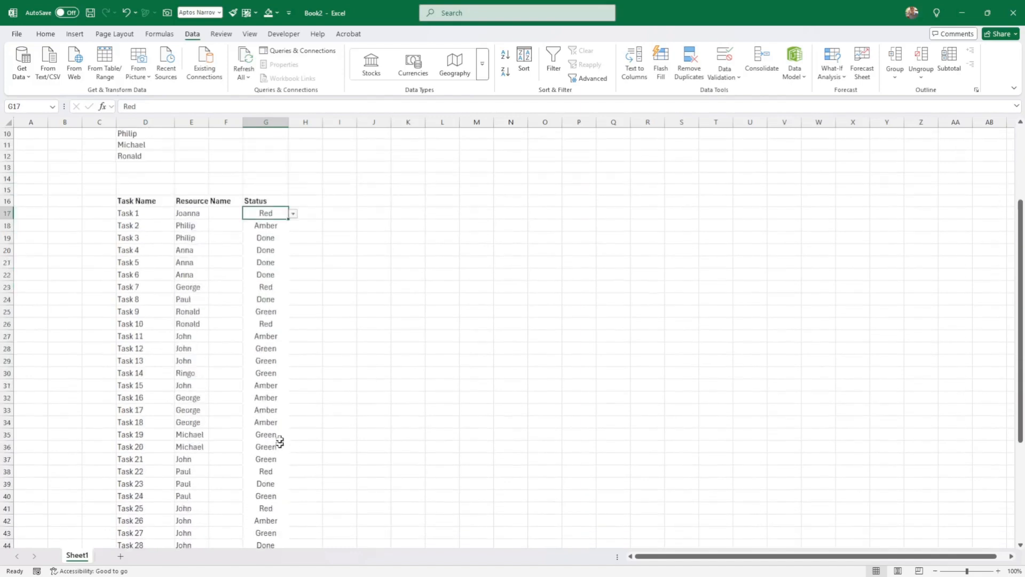
click(293, 316)
click(339, 314)
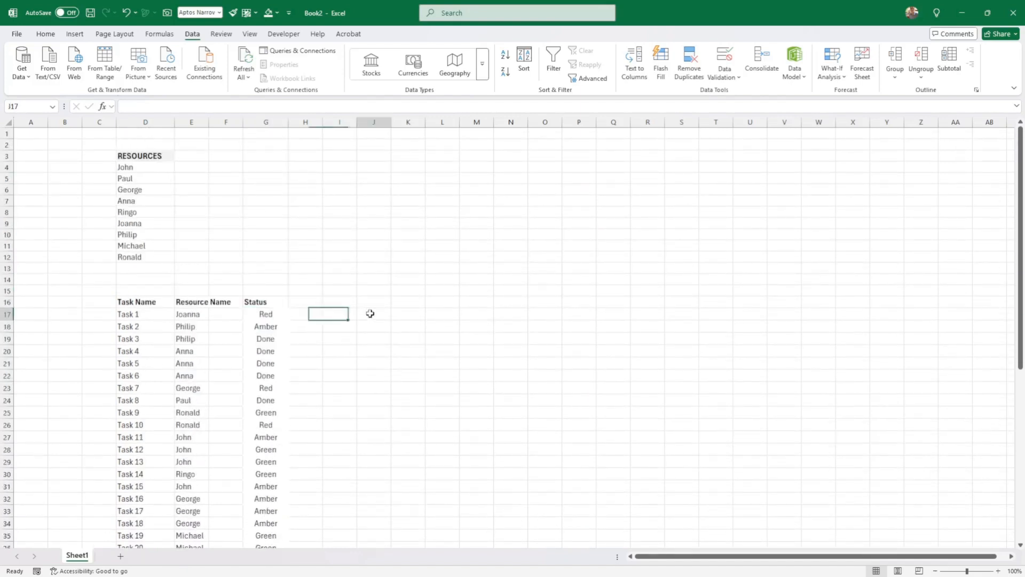
click(371, 313)
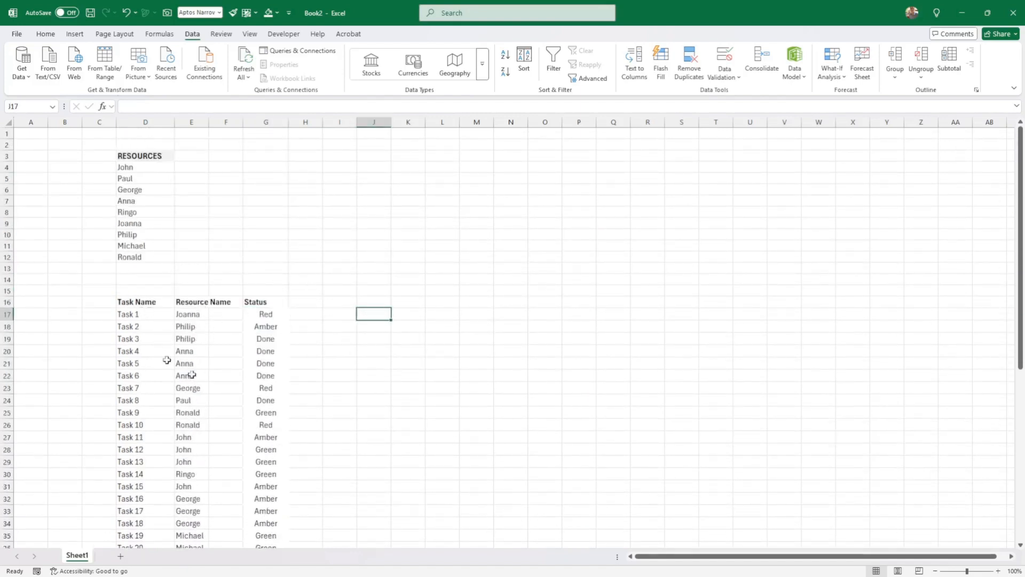
Step: Add the heading "Show ?" in H16, beside the Status heading
click(319, 303)
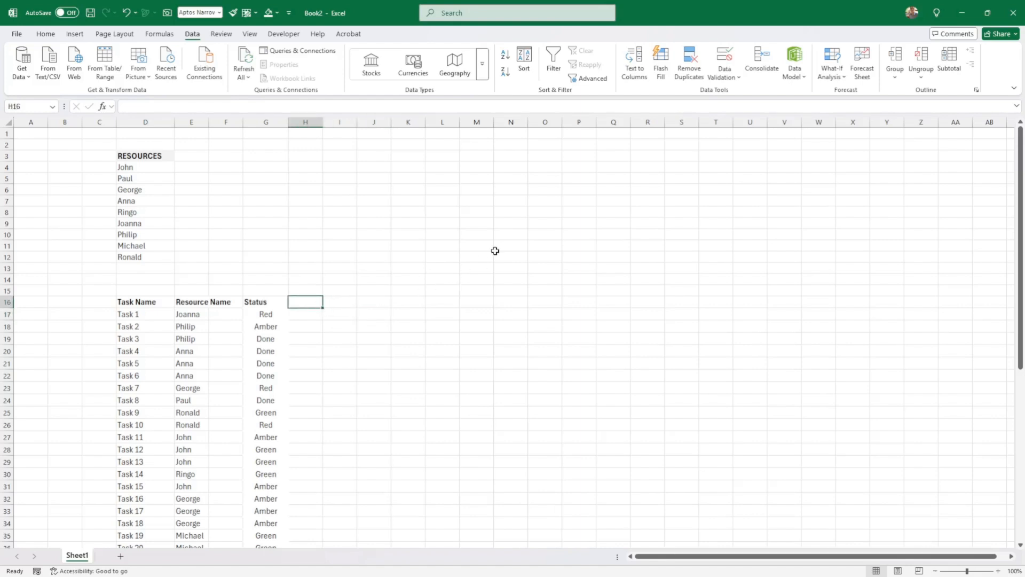
text(Show ?)
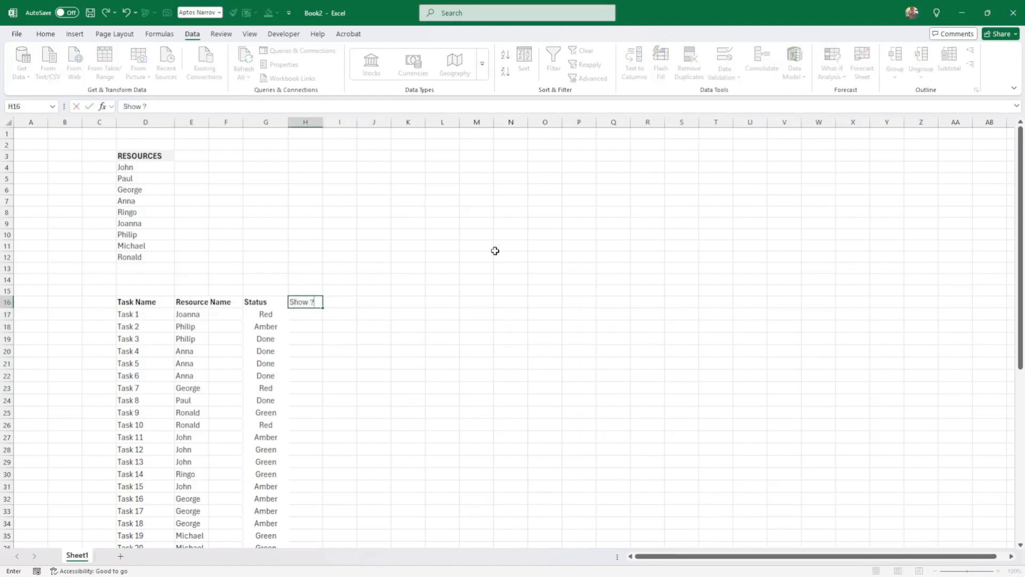
key(Return)
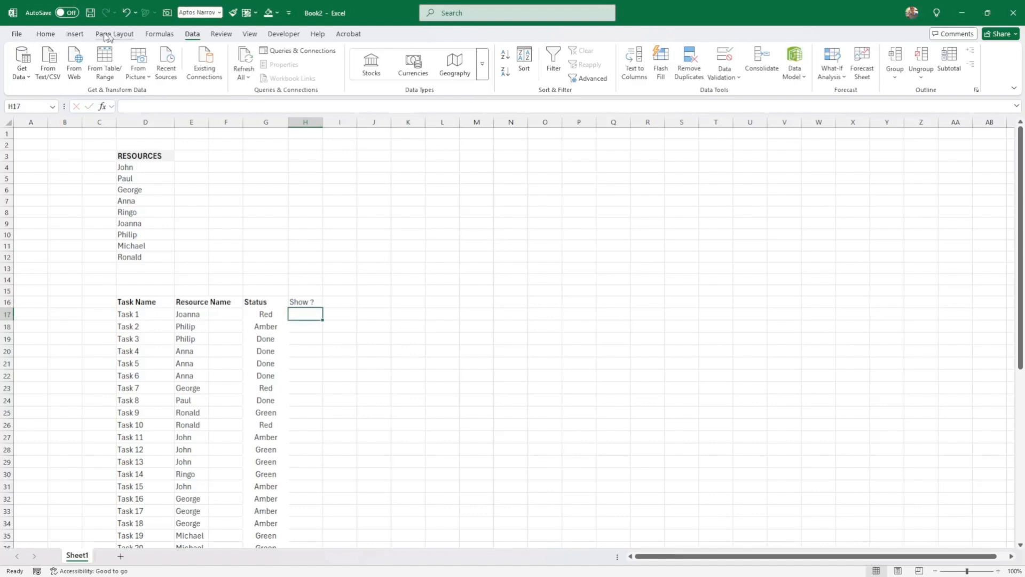
Step: Give Task 1's Show ? cell a list validation with an in-cell dropdown that offers Y
click(724, 75)
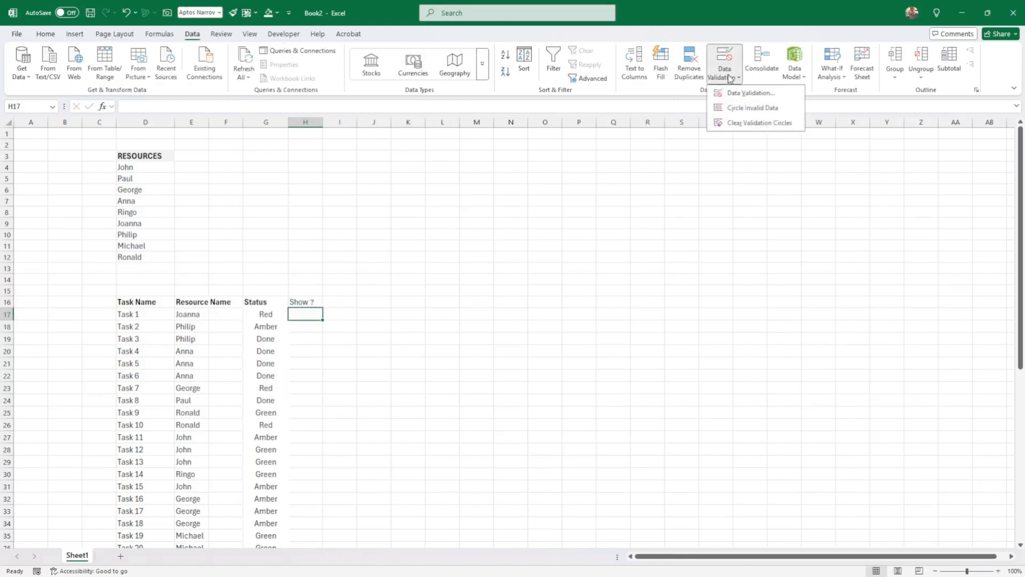
click(748, 92)
click(636, 239)
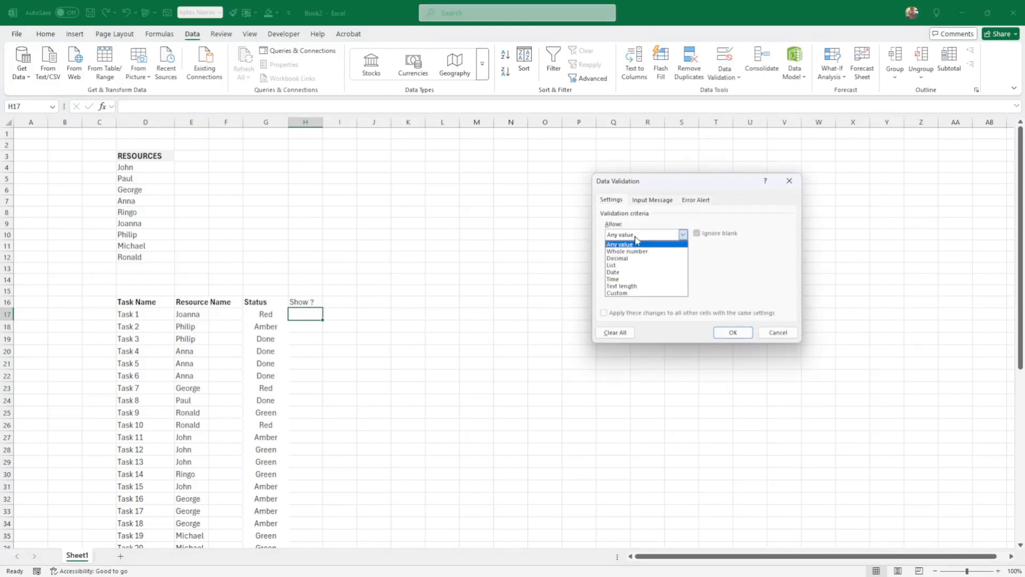
click(629, 265)
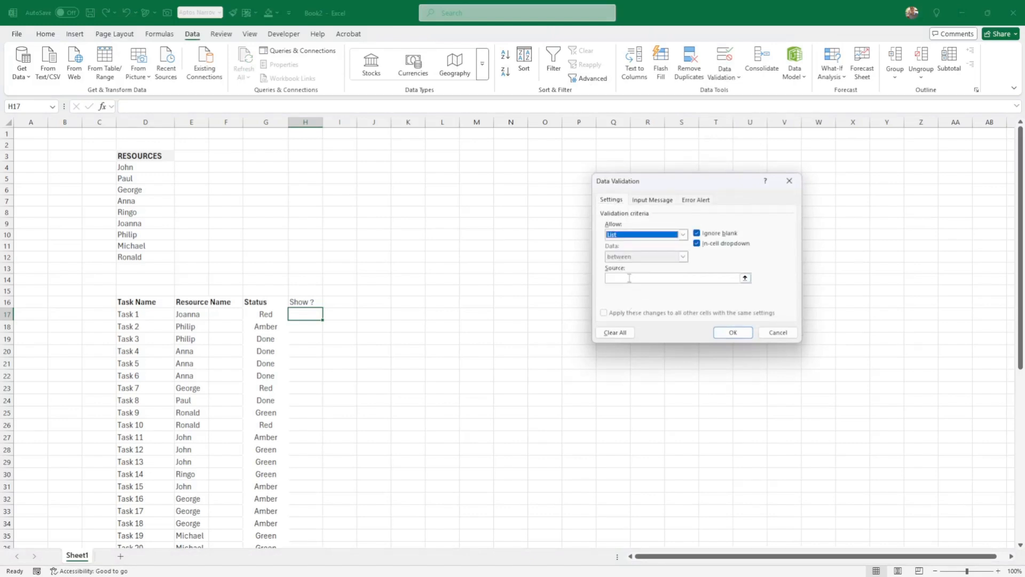
click(630, 278)
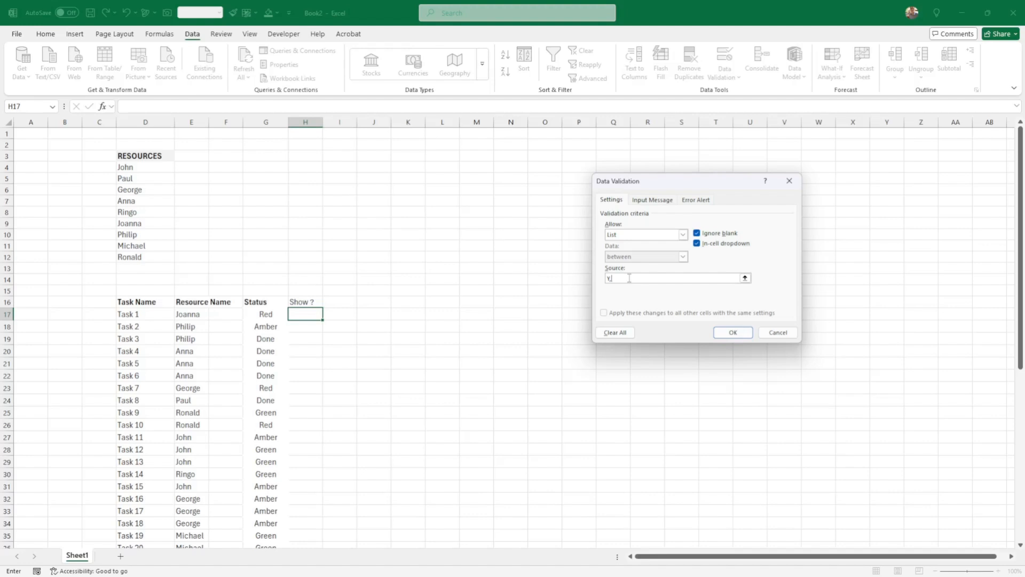
key(Return)
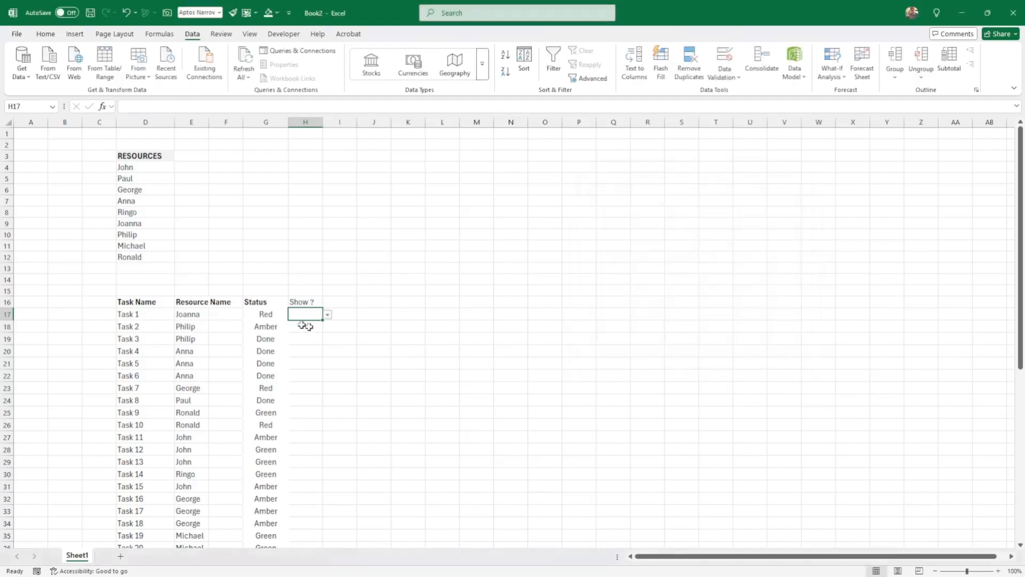
Step: Extend the Show ? dropdown from Task 1 down to Task 41 and set every task's Show ? value to Y
drag(322, 321, 313, 529)
scroll(398, 370, up, 5)
scroll(398, 371, up, 3)
click(318, 314)
click(327, 314)
click(304, 325)
drag(324, 321, 323, 540)
click(423, 441)
scroll(425, 414, up, 2)
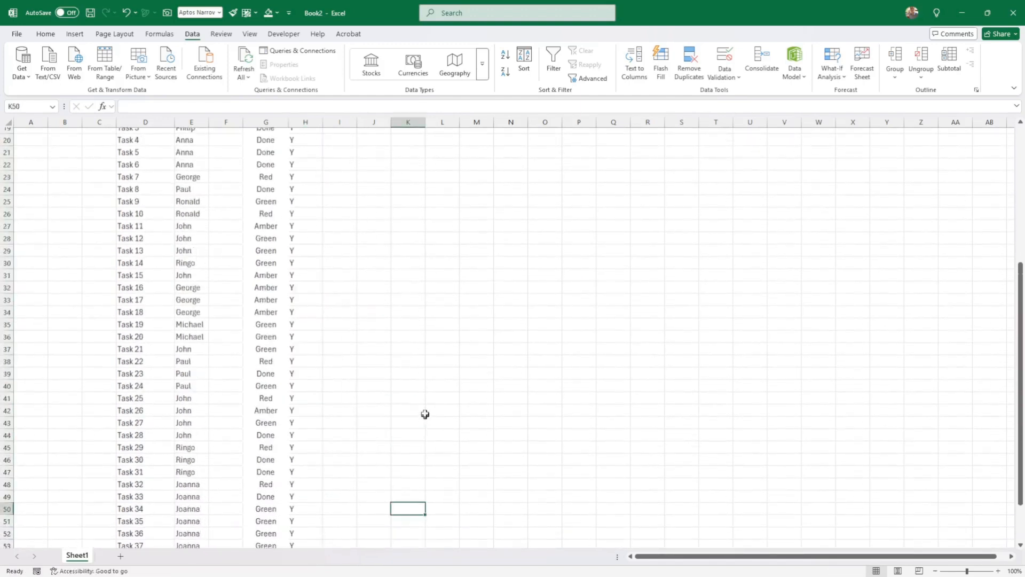
scroll(425, 414, up, 6)
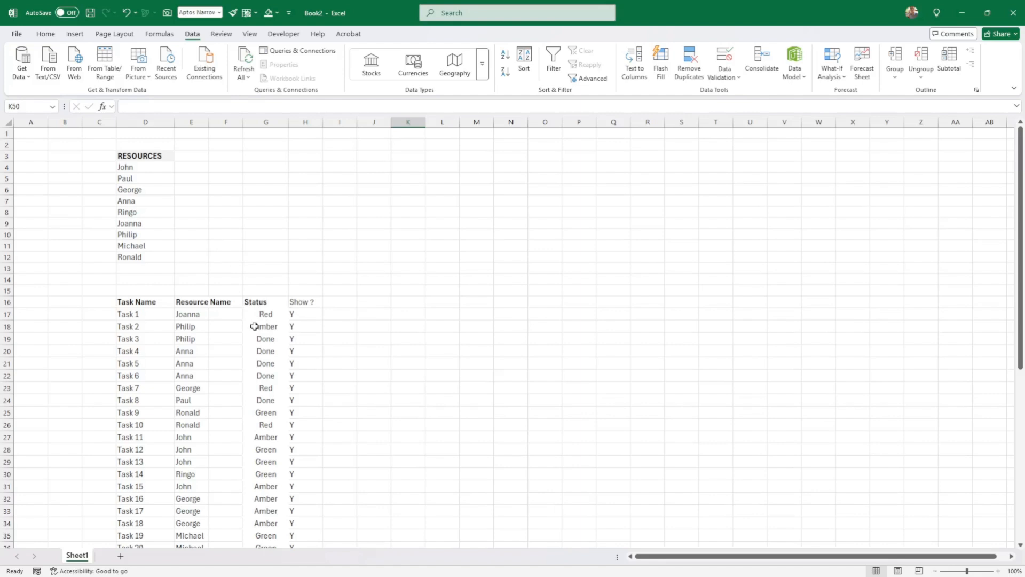
Step: Review the empty area beside the resource list and the full task table with its Status and Show ? columns
drag(192, 169, 432, 261)
click(415, 301)
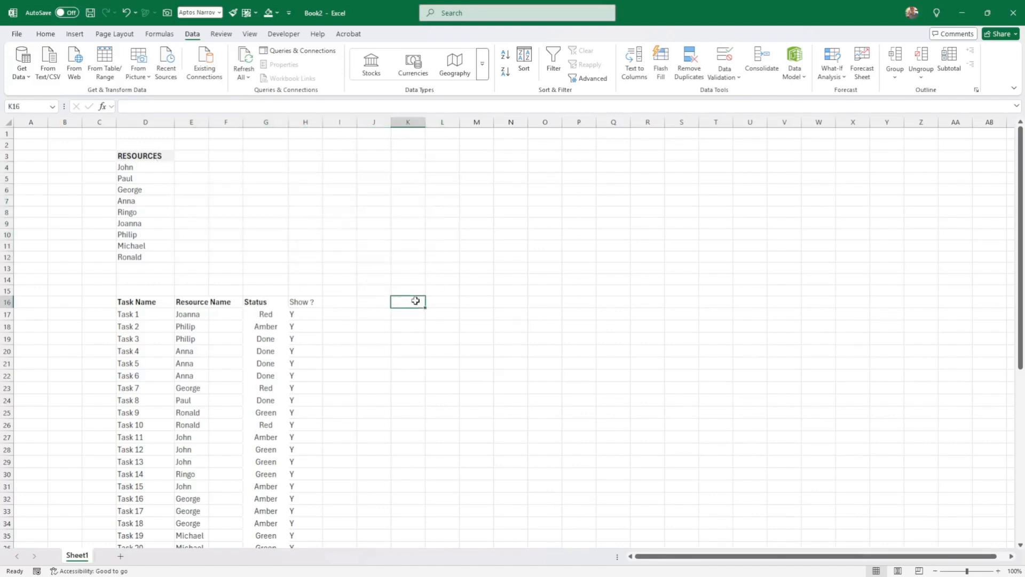
scroll(323, 398, down, 9)
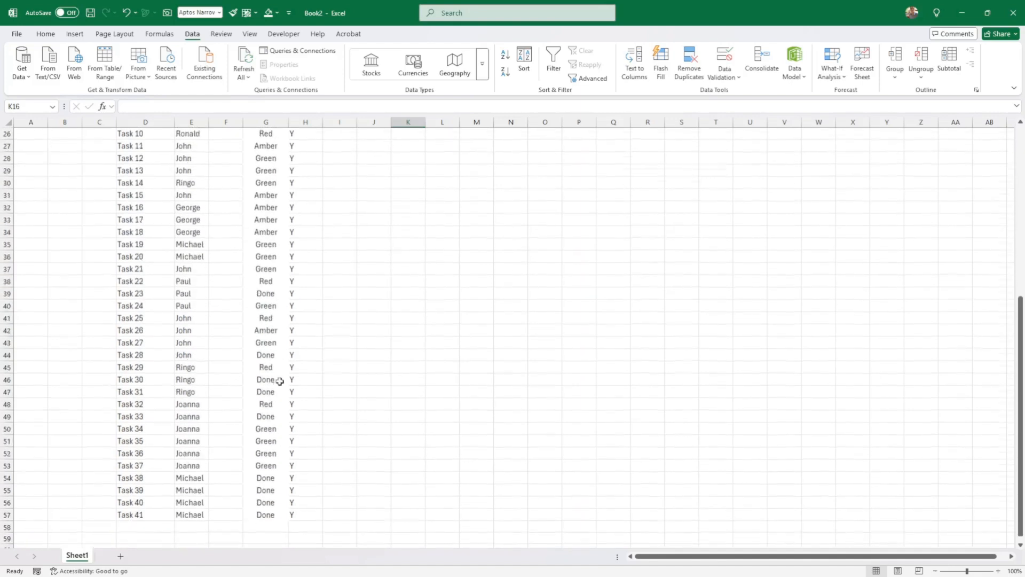
scroll(368, 371, up, 9)
click(407, 362)
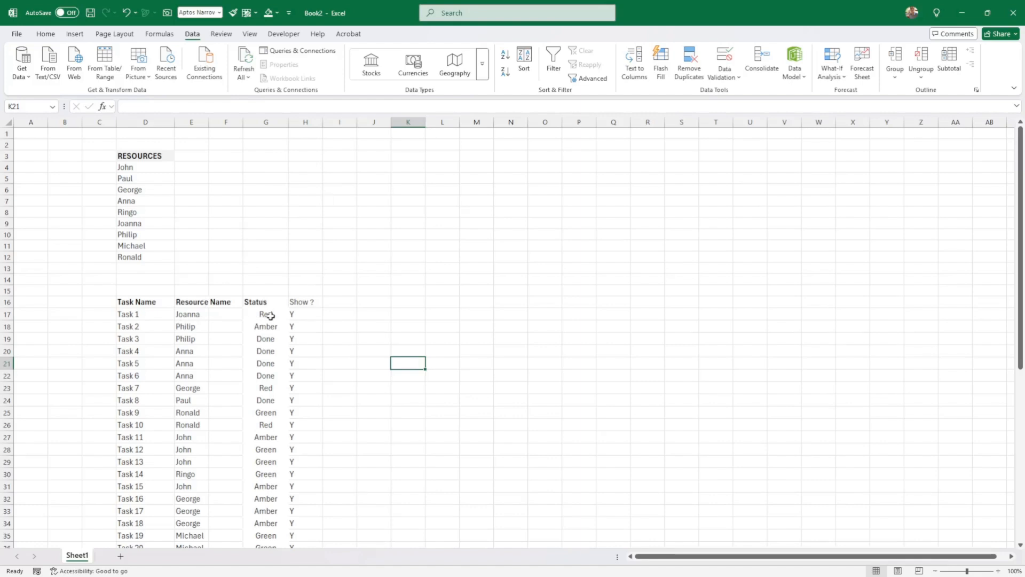
scroll(267, 315, down, 5)
scroll(461, 339, up, 4)
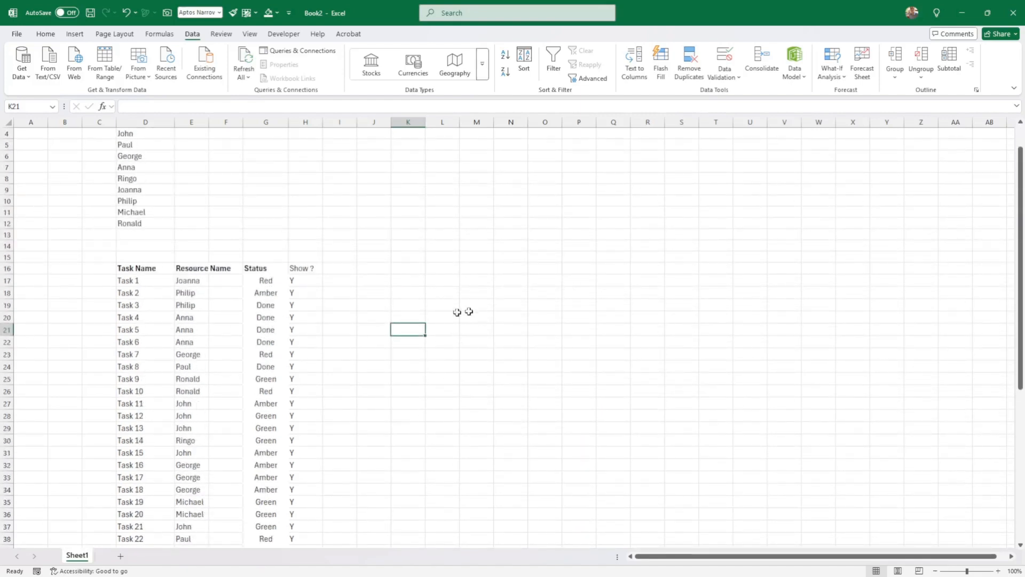
Step: Define the name Task for the task name range D17:D60, including the spare rows below Task 41
click(142, 280)
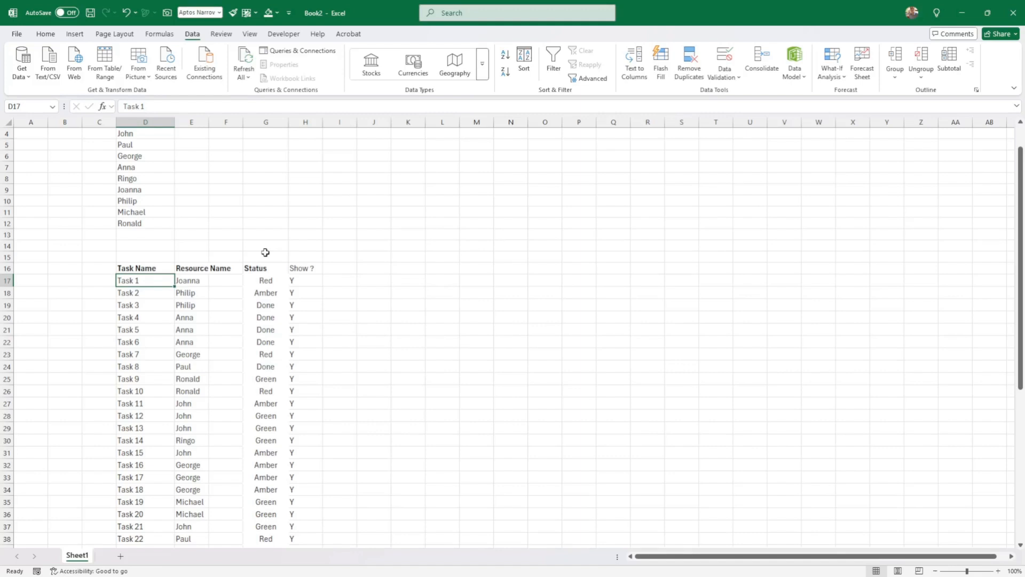
key(shift+Down)
key(shift+Down)
key(shift+Down)
key(shift+Down)
key(shift+Down)
key(shift+Down)
key(shift+Down)
key(shift+Down)
key(shift+Down)
key(shift+Down)
key(shift+Down)
key(shift+Down)
key(shift+Down)
key(shift+Down)
key(shift+Down)
key(shift+Down)
key(shift+Down)
key(shift+Down)
key(shift+Down)
key(shift+Down)
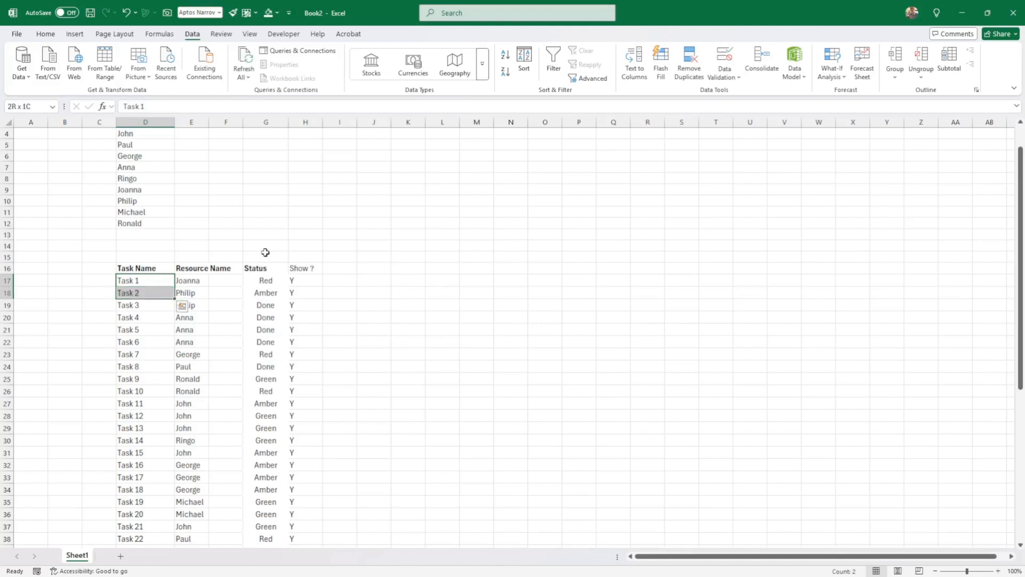
key(shift+Down)
key(shift+Down)
key(shift+Down)
key(shift+Down)
key(shift+Down)
key(shift+Down)
key(shift+Down)
key(shift+Down)
key(shift+Down)
key(shift+Down)
key(shift+Down)
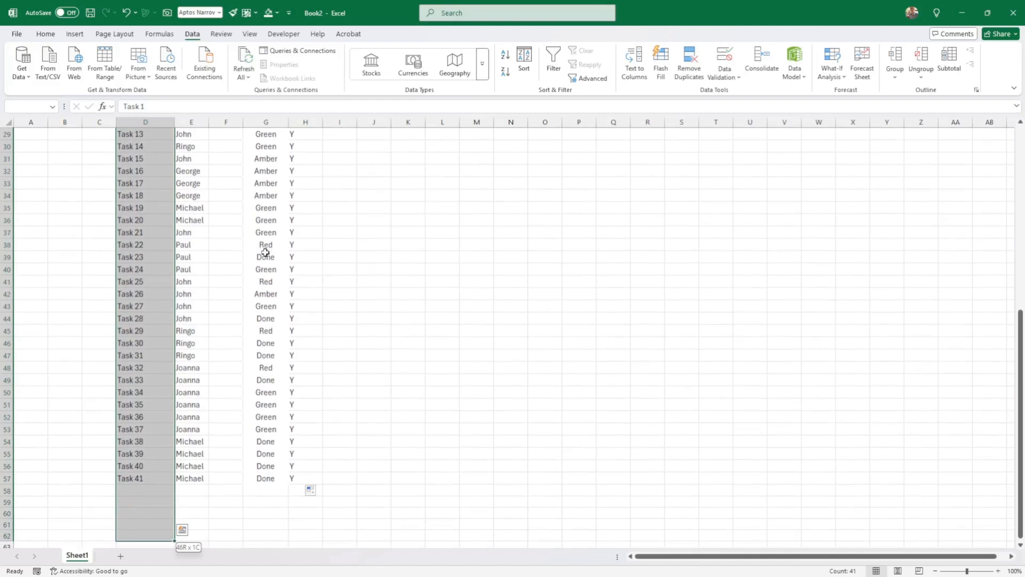
key(shift+Up)
key(shift+Up)
key(shift+Up)
key(shift+Up)
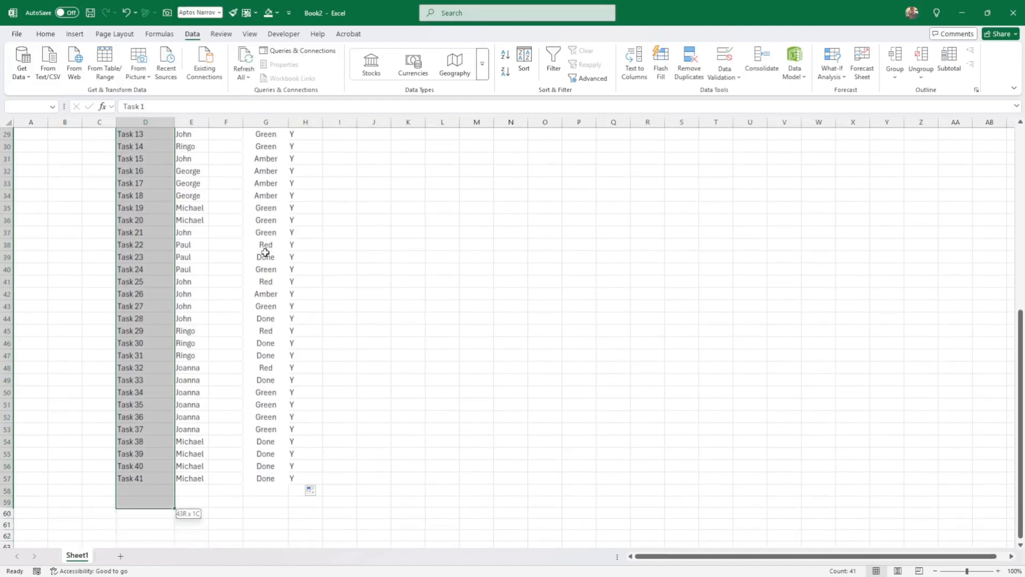
key(shift+Down)
key(shift+Down)
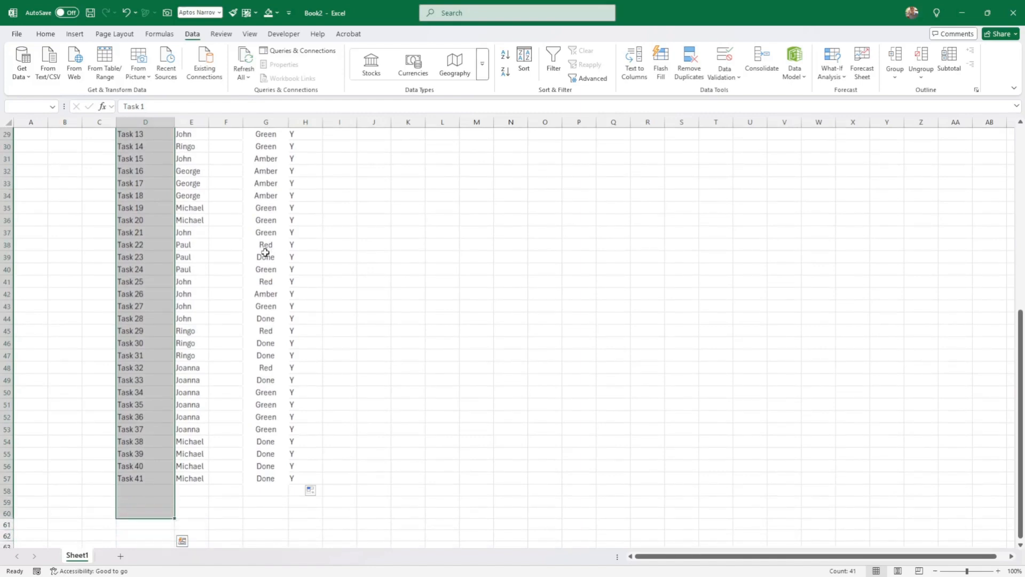
text(Task)
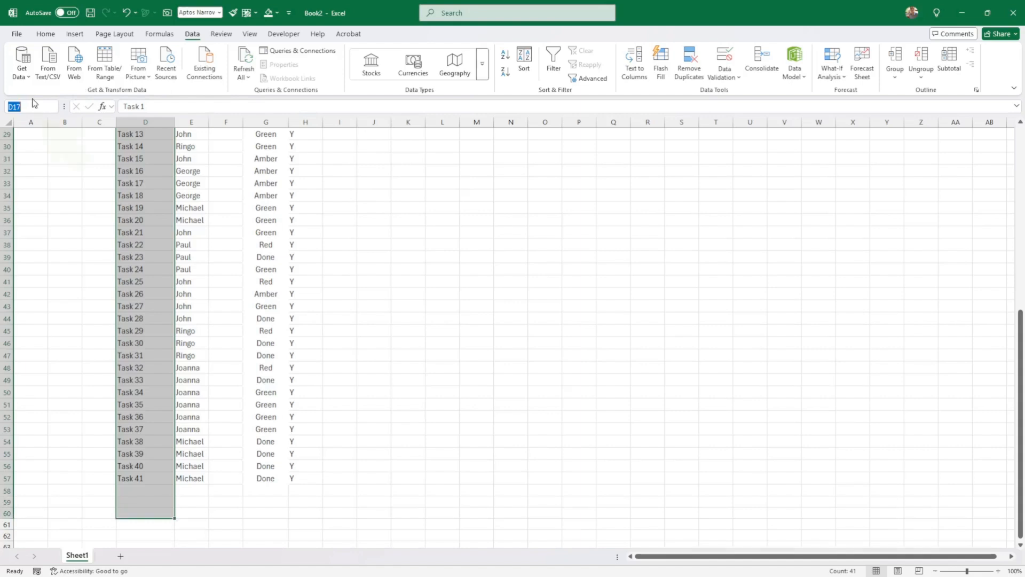
key(Return)
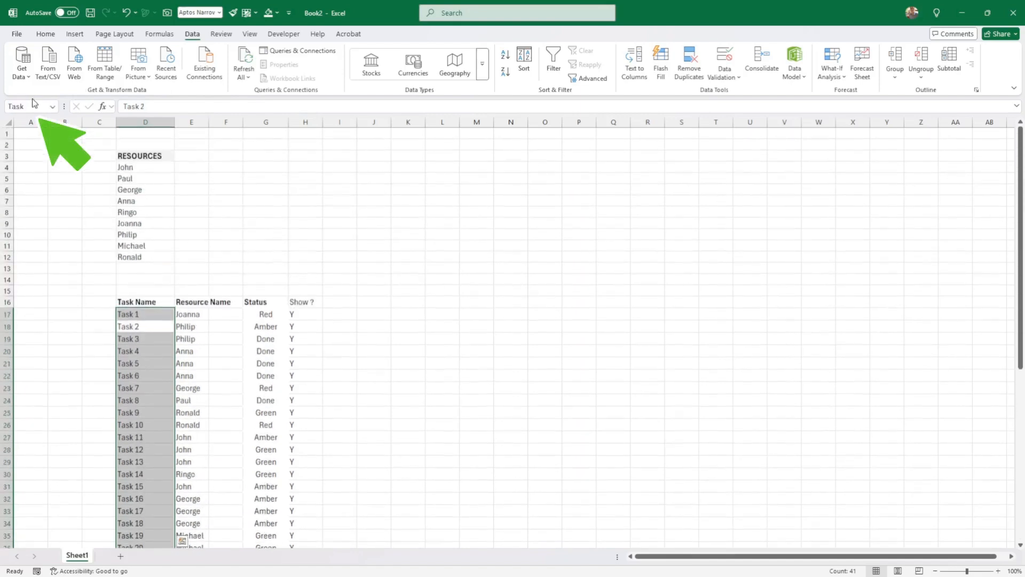
Step: Check in the Name Manager which range the name Task refers to
click(223, 199)
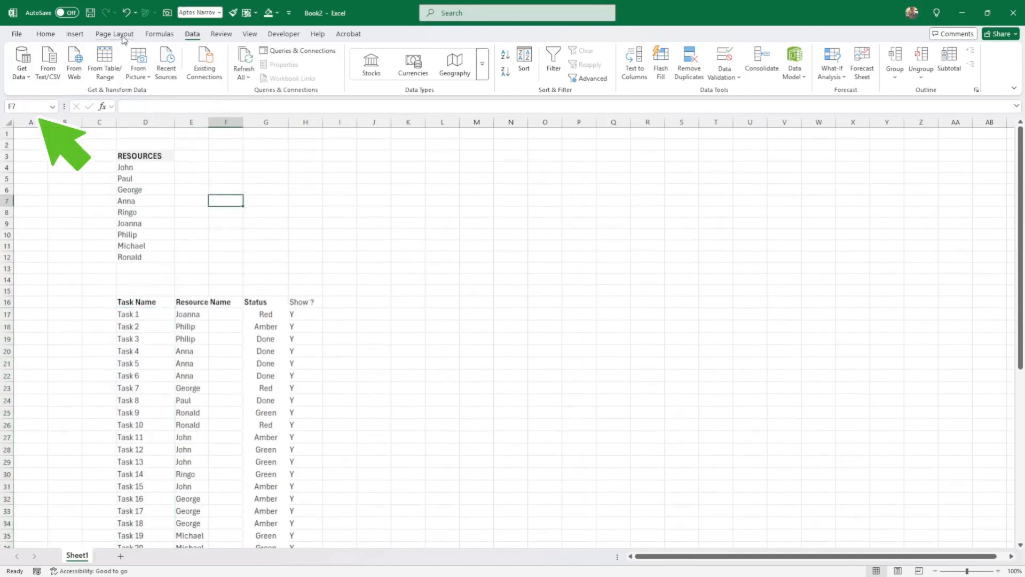
click(159, 34)
click(412, 63)
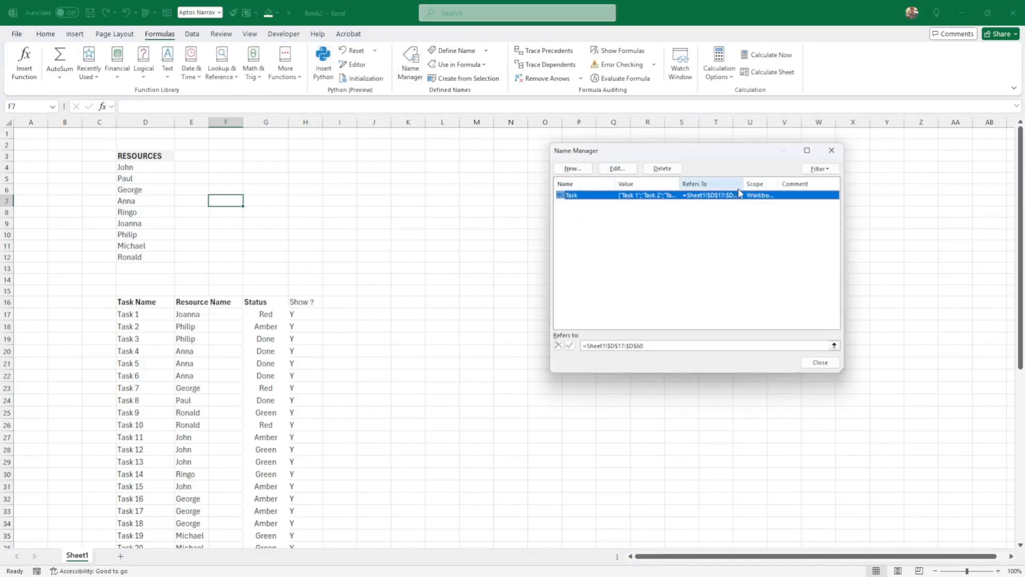
click(822, 363)
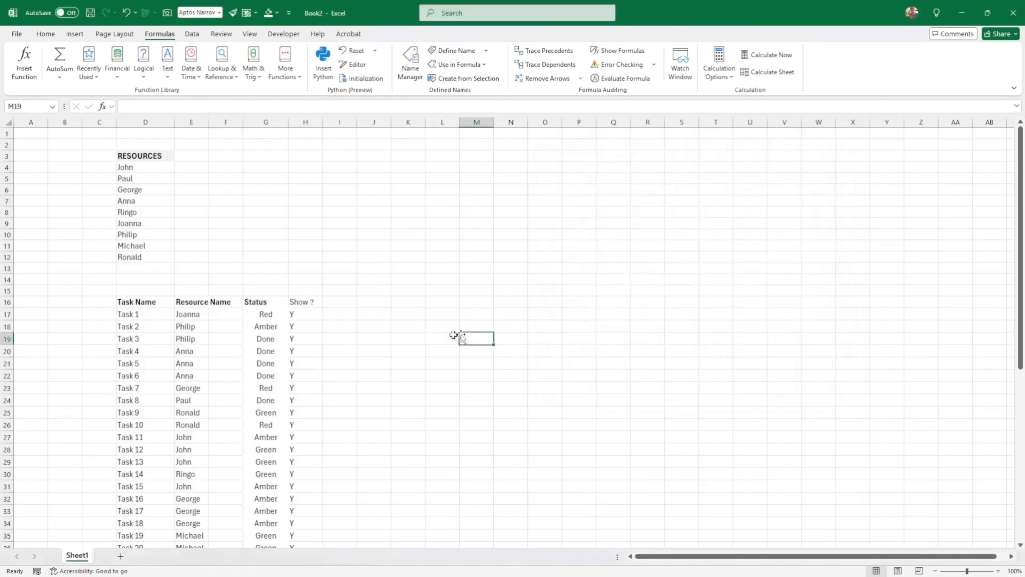
Step: Define the name Resource for the resource name range E17:E60
click(187, 315)
drag(186, 315, 187, 530)
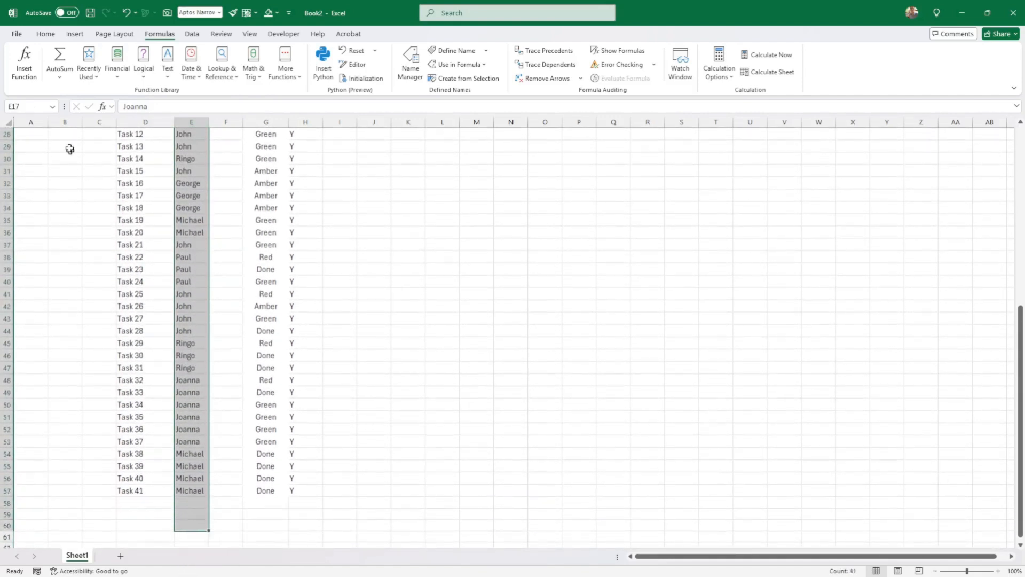
click(40, 102)
text(Resource)
key(Return)
key(Return)
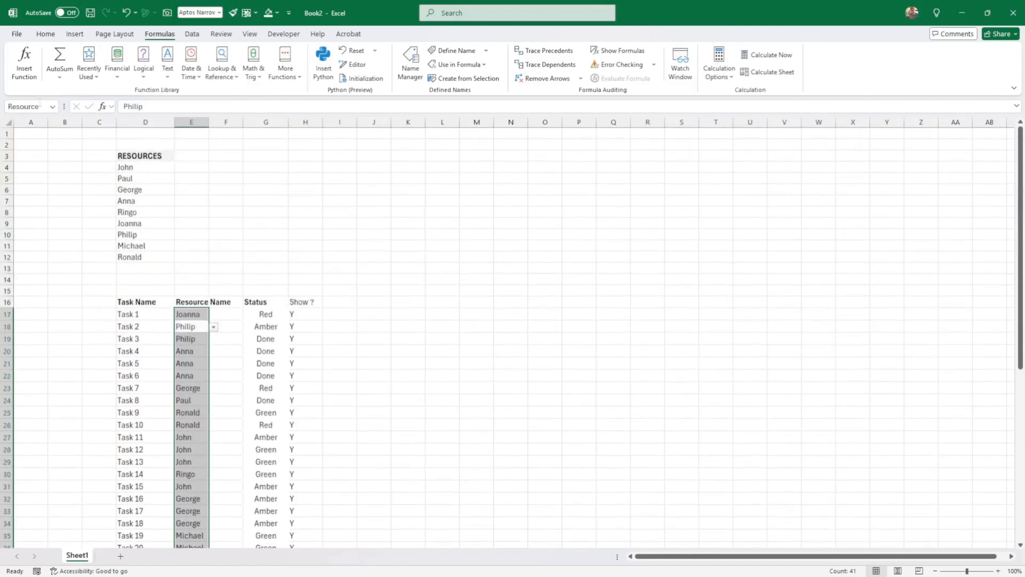
Step: Define the name Status for the status range G17:G60
drag(266, 314, 262, 567)
drag(267, 536, 254, 500)
click(16, 106)
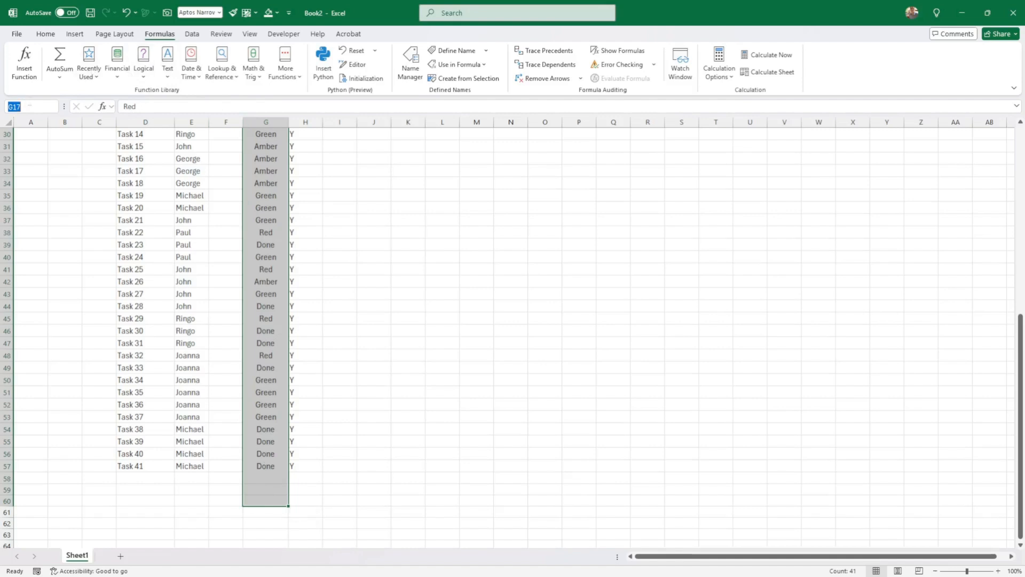
text(Status)
key(Return)
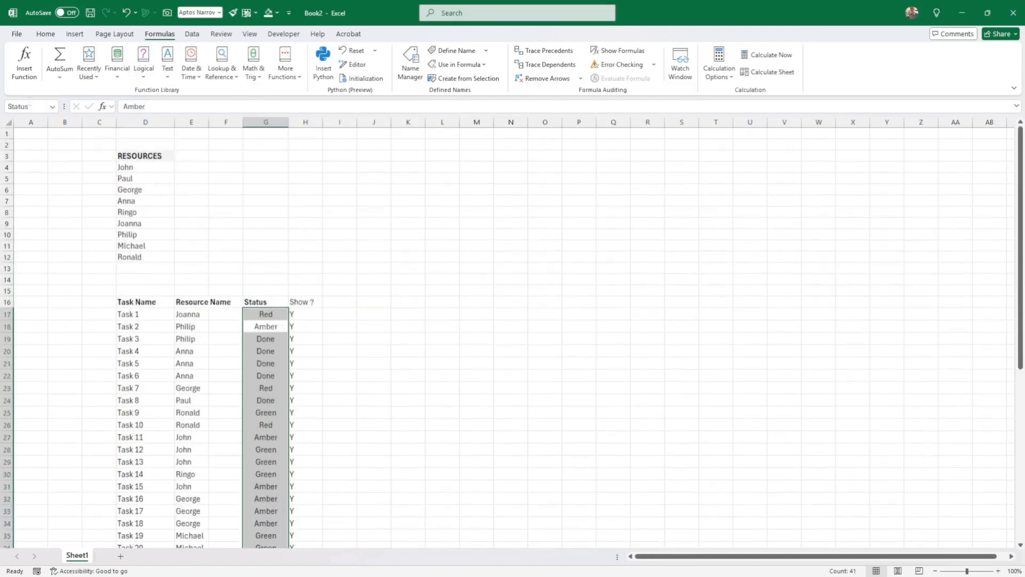
Step: Define the name Show for the Show ? range H17:H60
click(310, 316)
drag(310, 316, 307, 369)
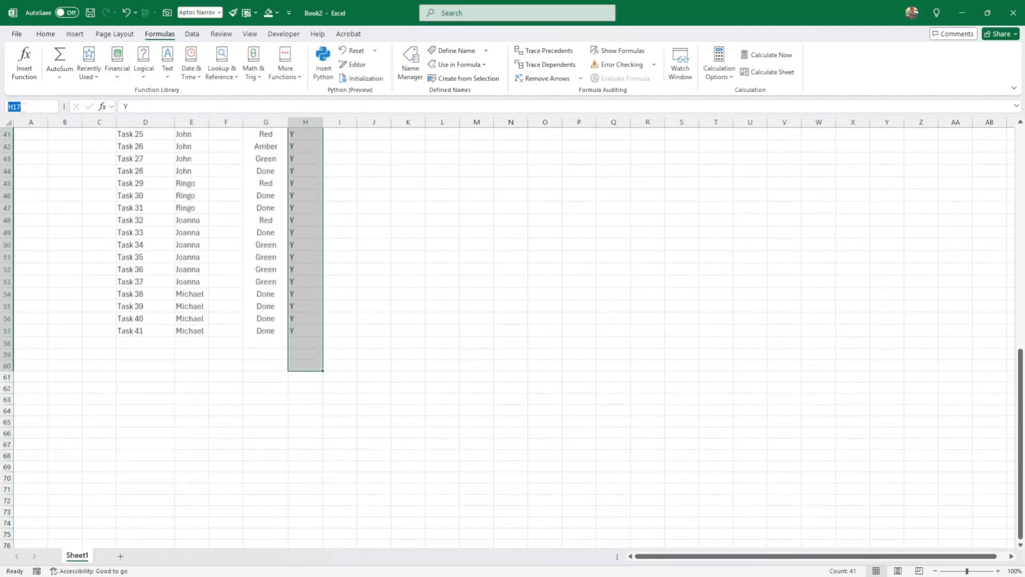
text(Show)
key(Return)
click(306, 247)
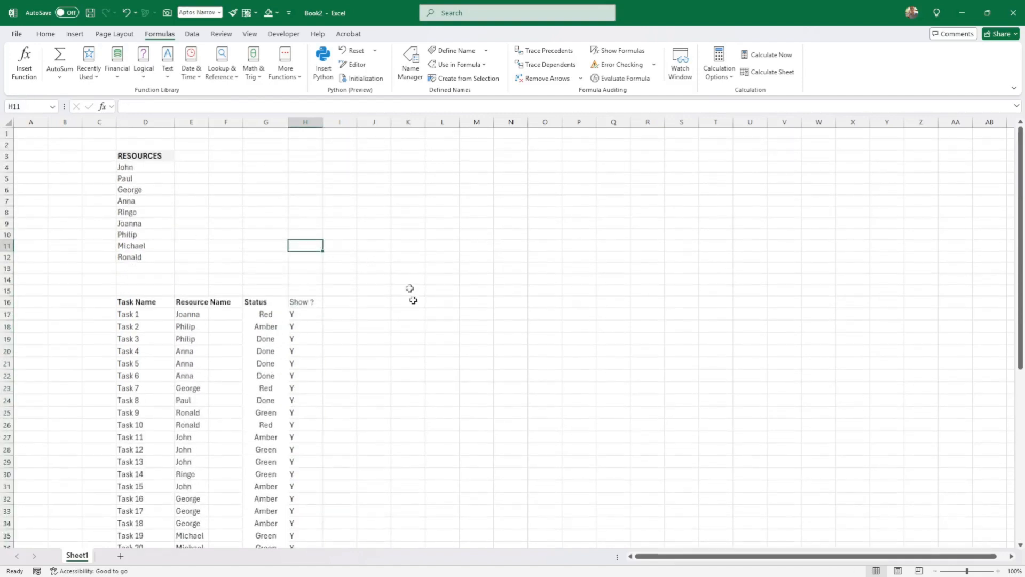
Step: Start a FILTER formula in cell L4 with the named range Status as its array argument
click(318, 351)
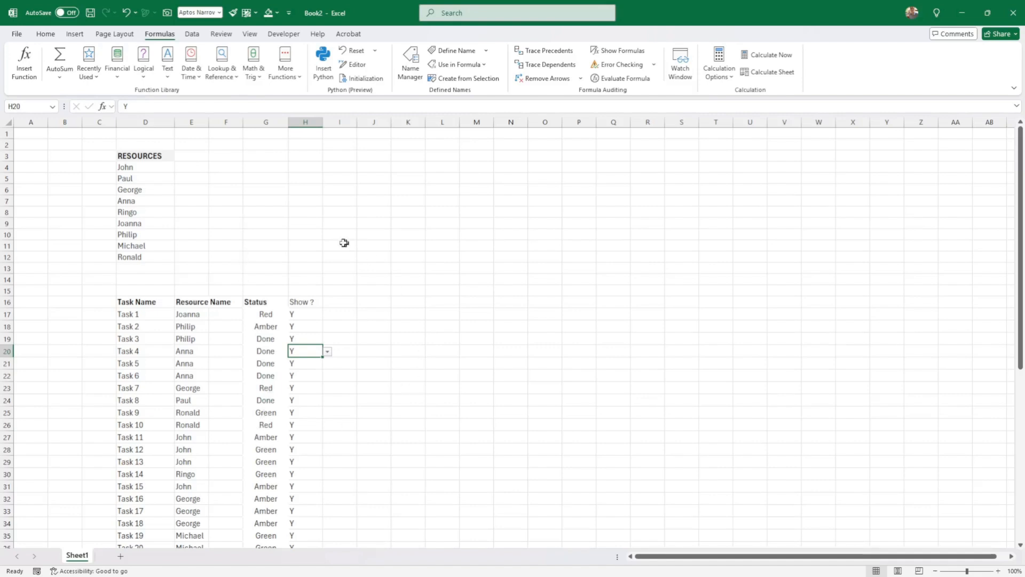
click(139, 168)
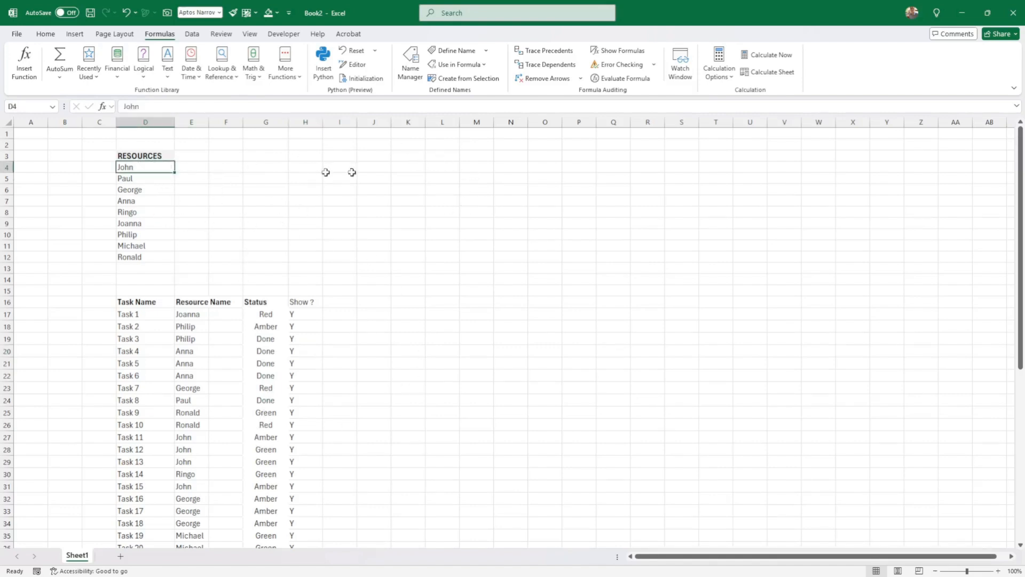
click(442, 167)
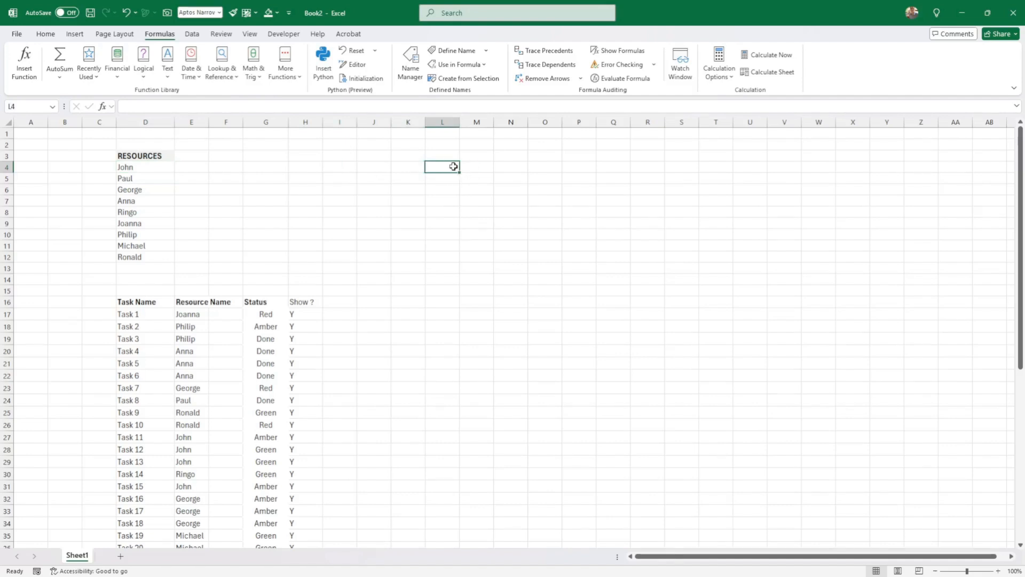
text(=filt)
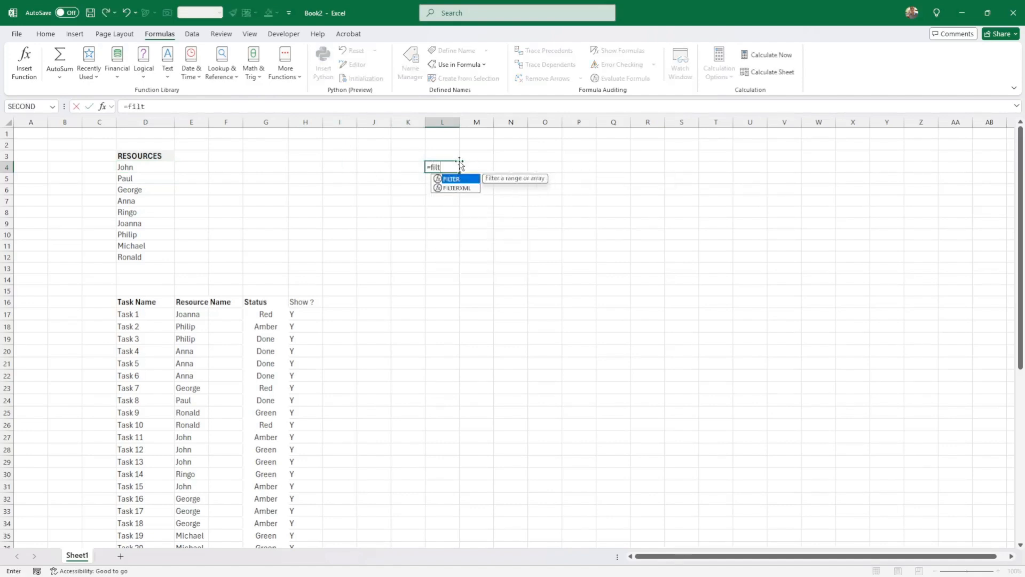
text(er()
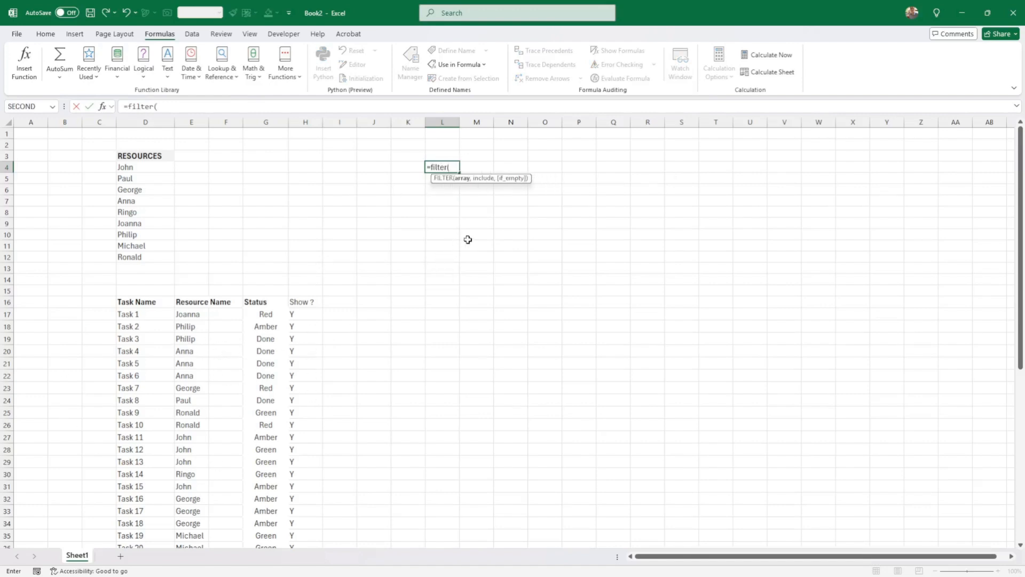
click(102, 107)
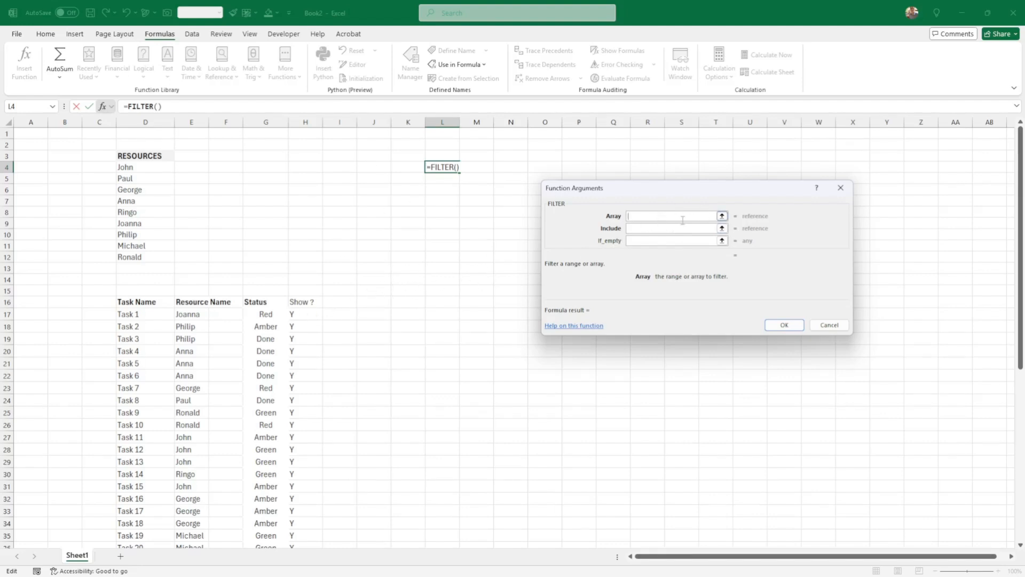
text(Status)
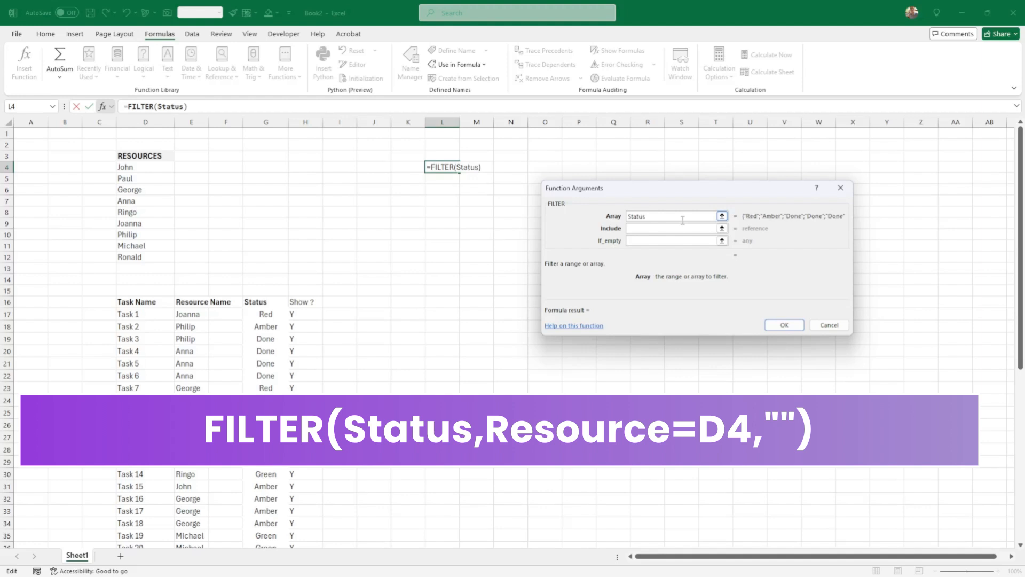
Step: Set the FILTER function's include condition to Resource=D4 and complete the formula in L4
click(654, 228)
click(648, 230)
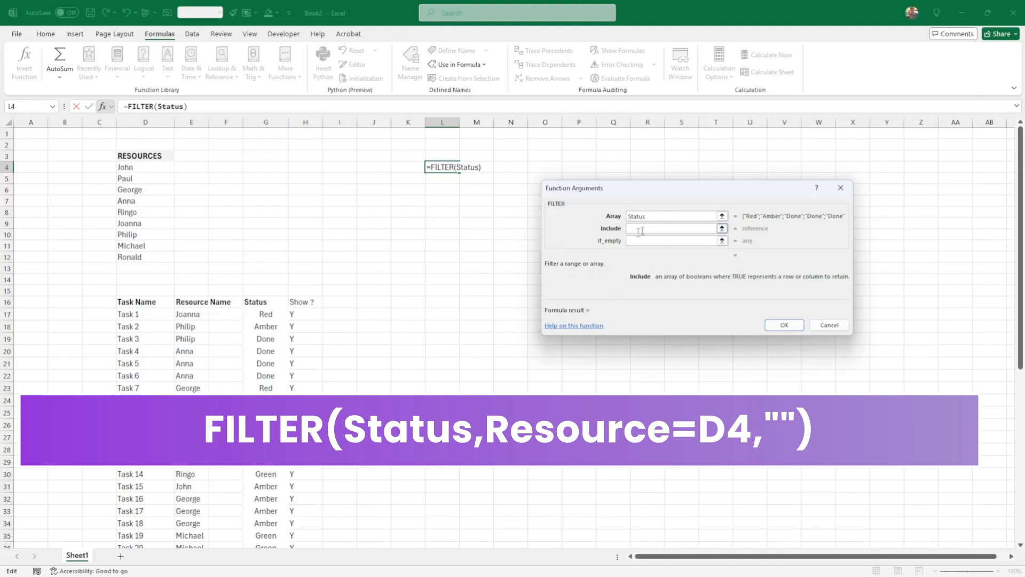
text(Resource)
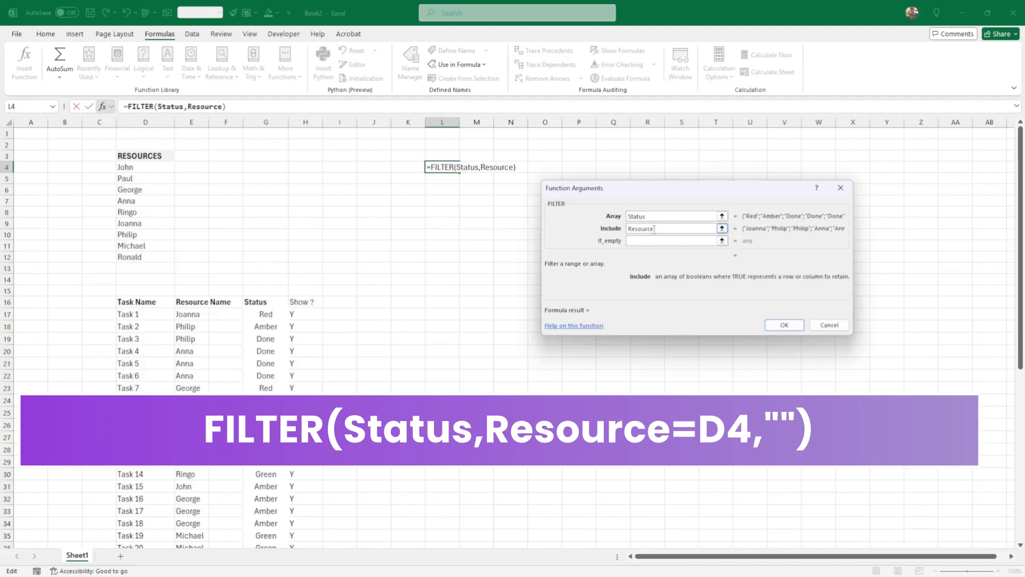
text(=)
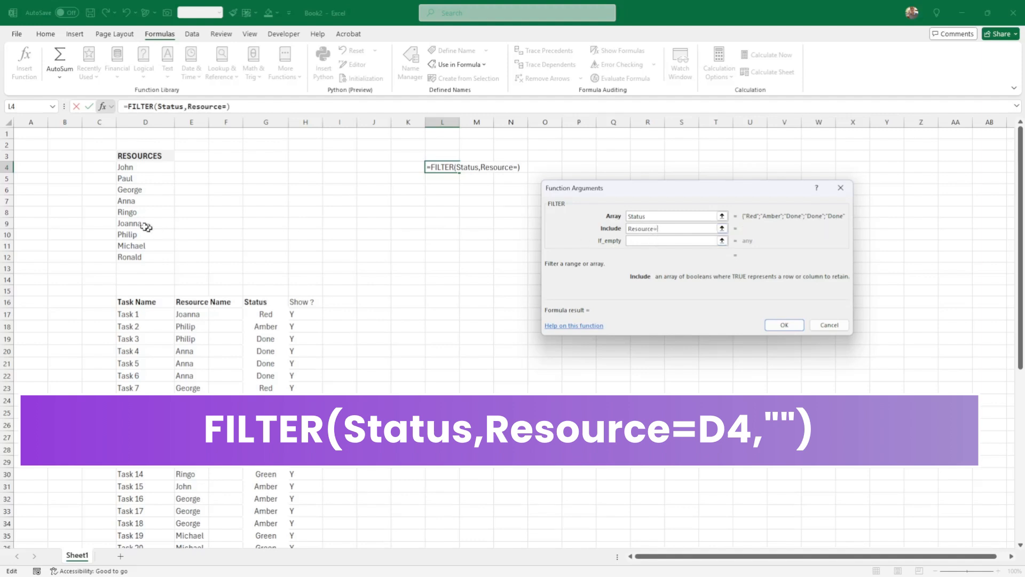
click(138, 167)
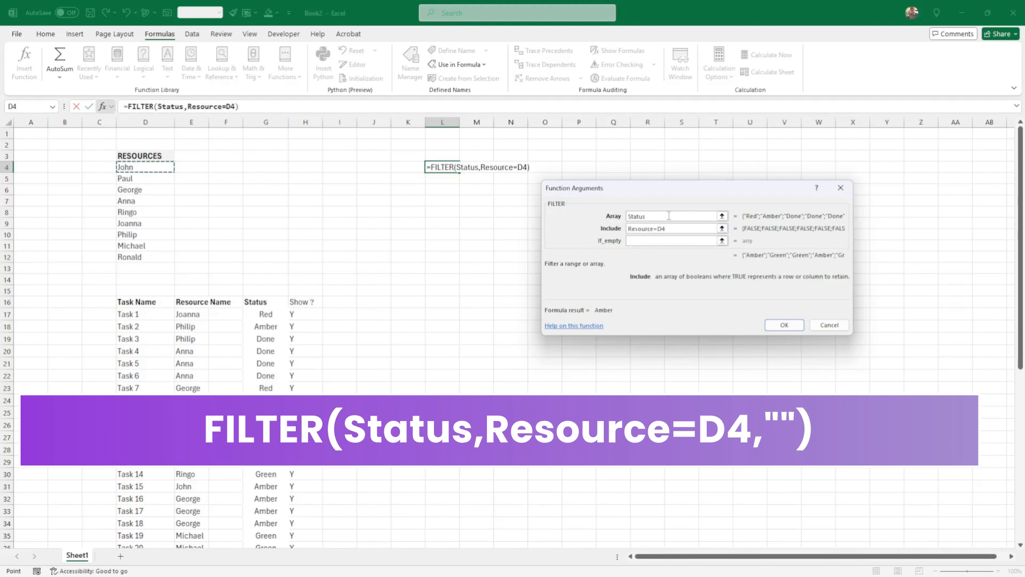
key(Return)
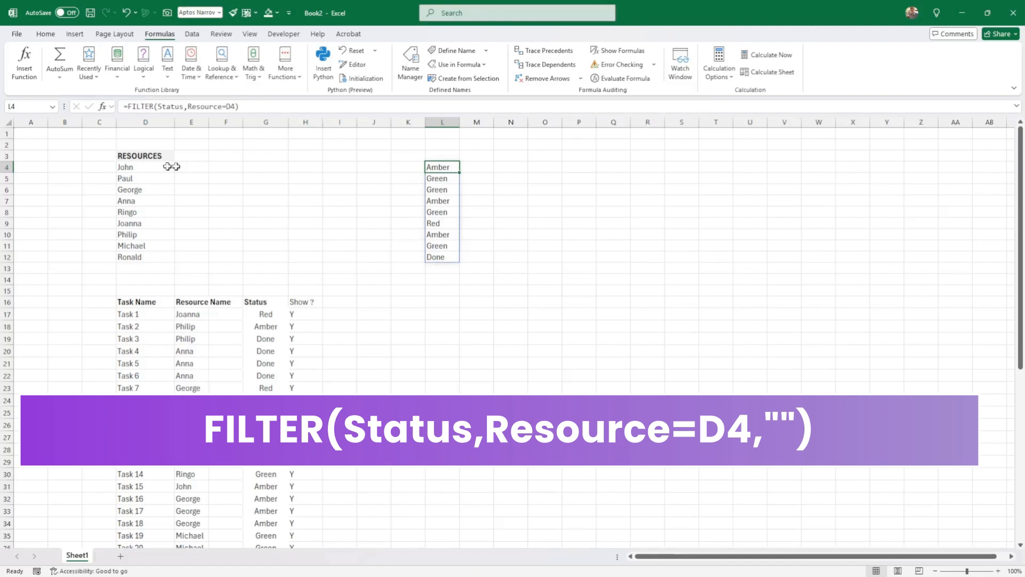
Step: Compare the first resource's statuses in the task table, starting at G27, with the filtered list in L4:L12
click(265, 438)
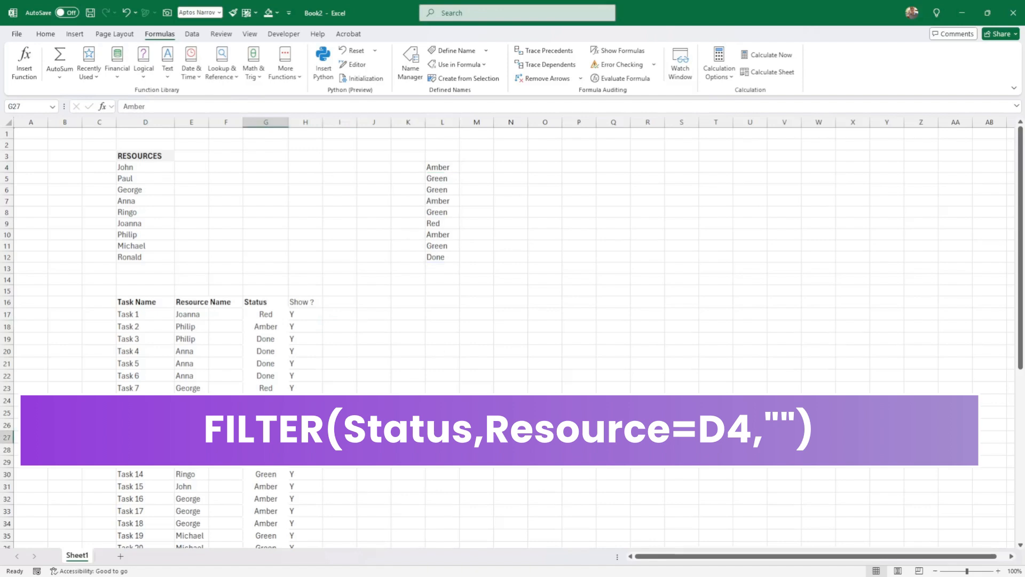
click(265, 449)
click(265, 462)
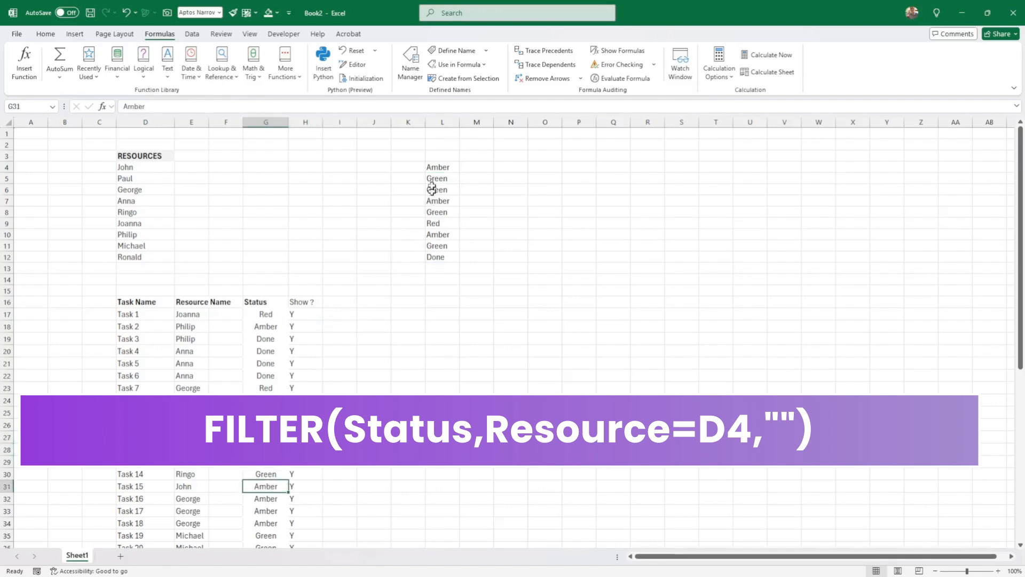
drag(435, 167, 435, 256)
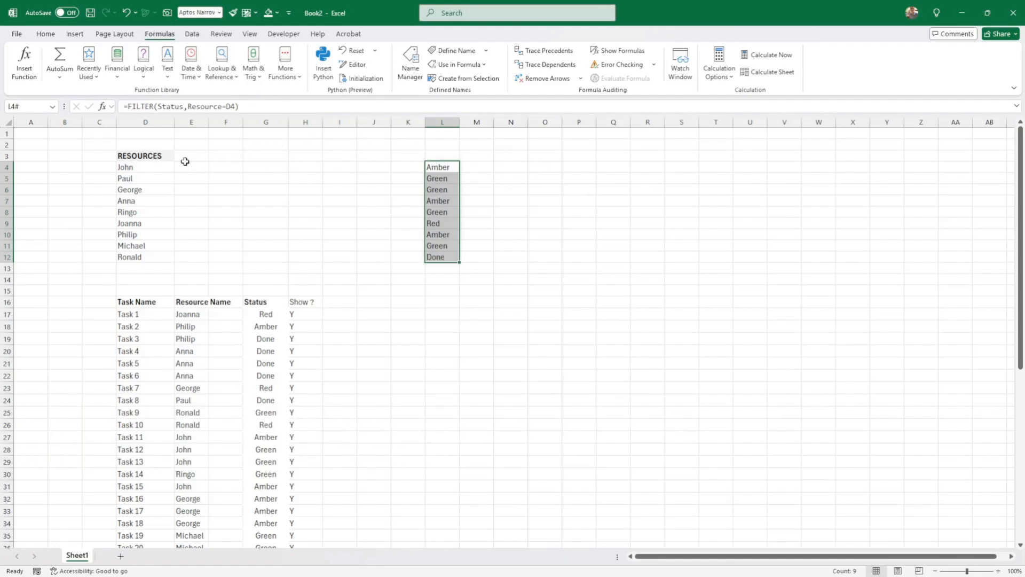
drag(185, 165, 329, 166)
Step: Wrap the L4 formula in TRANSPOSE so that it reads =TRANSPOSE(FILTER(Status,Resource=D4))
click(427, 170)
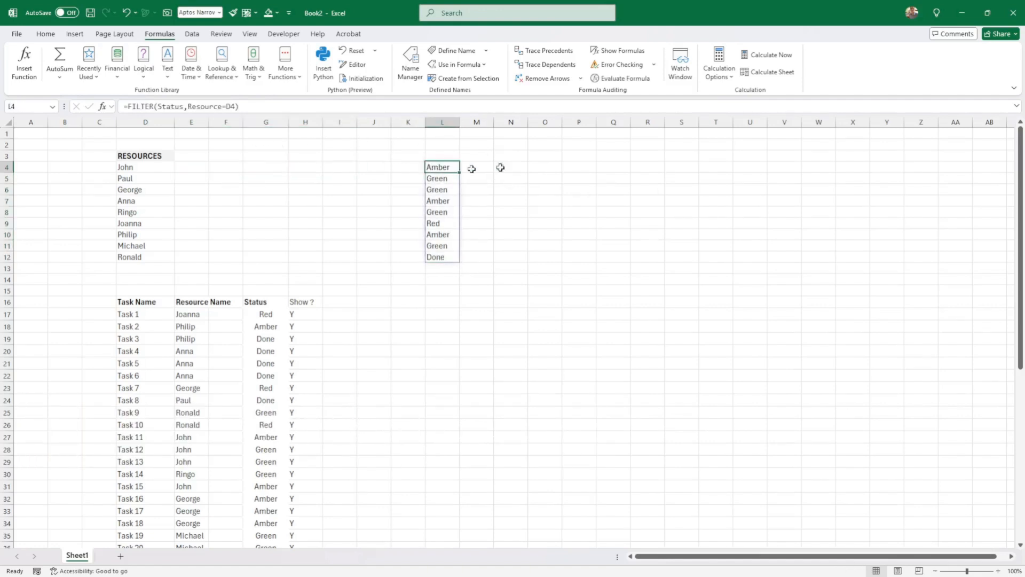
click(131, 106)
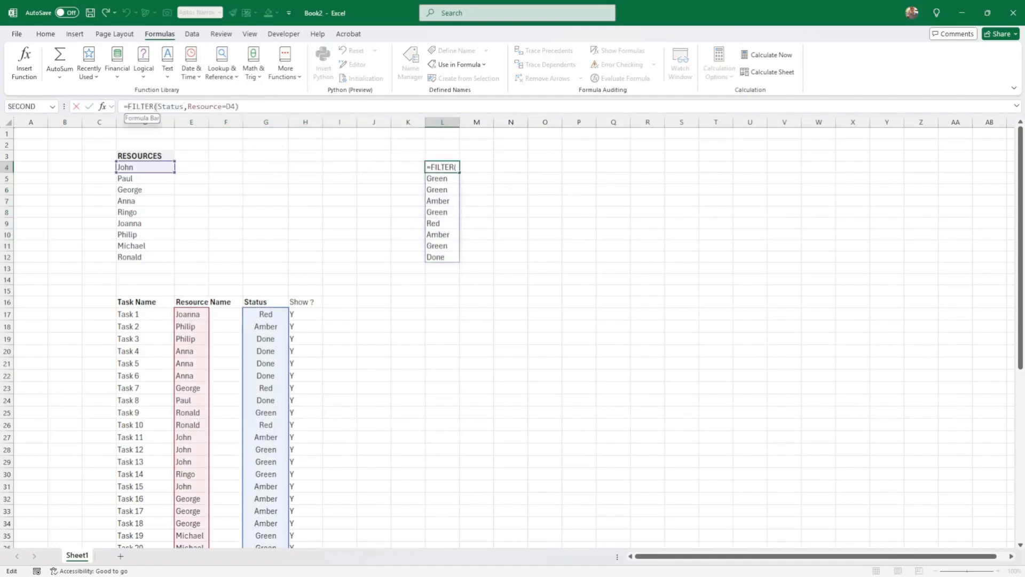
text(transp)
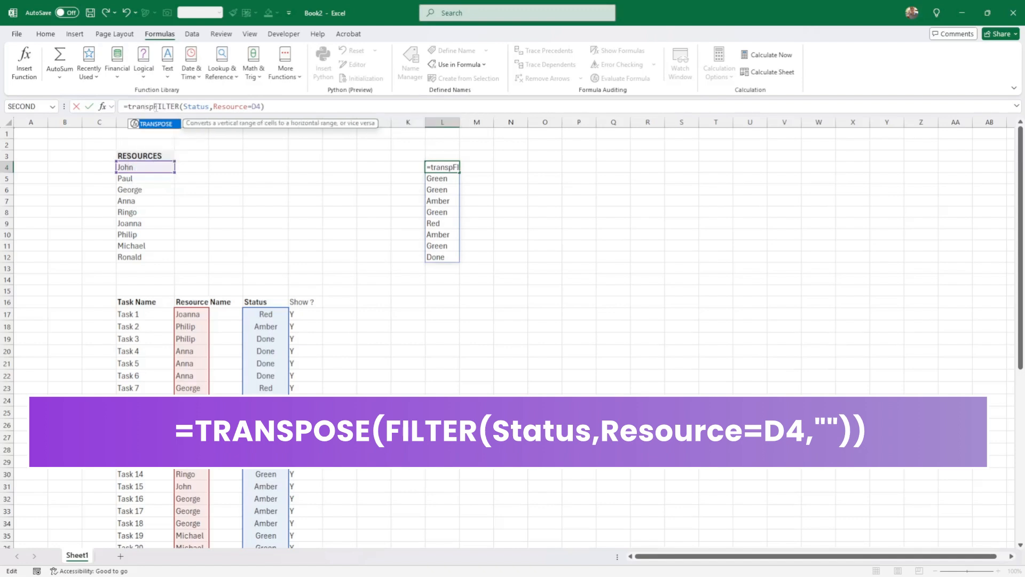
text(ose)
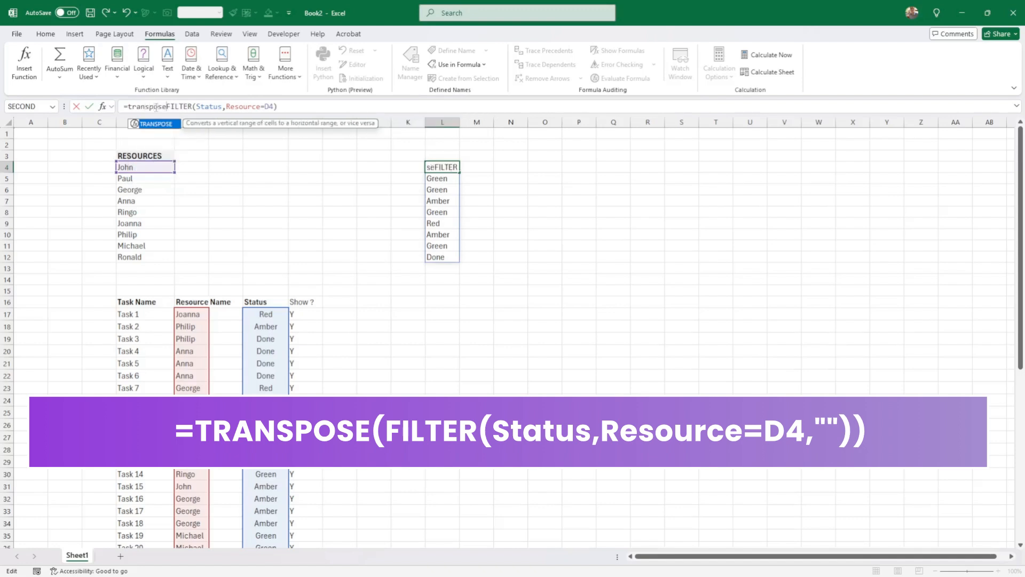
text(()
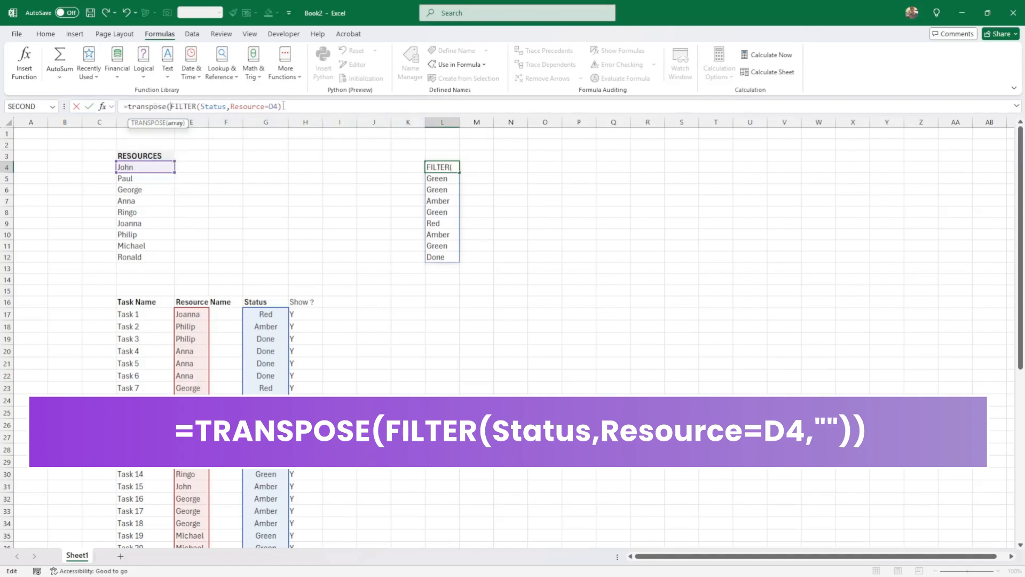
click(288, 106)
text())
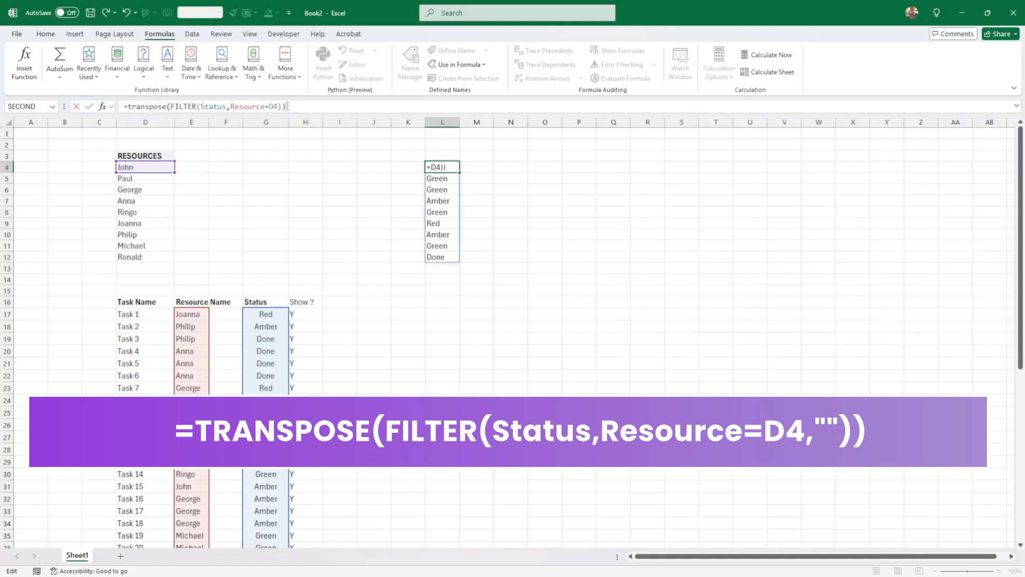
key(Return)
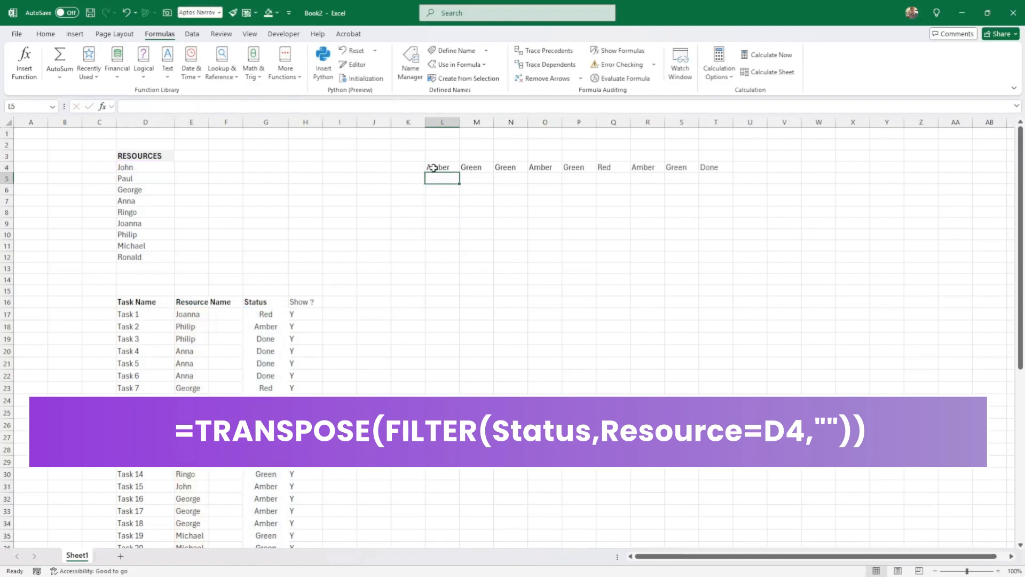
Step: Move the TRANSPOSE formula from L4 to E4, beside the first resource, keeping its reference to D4
click(433, 167)
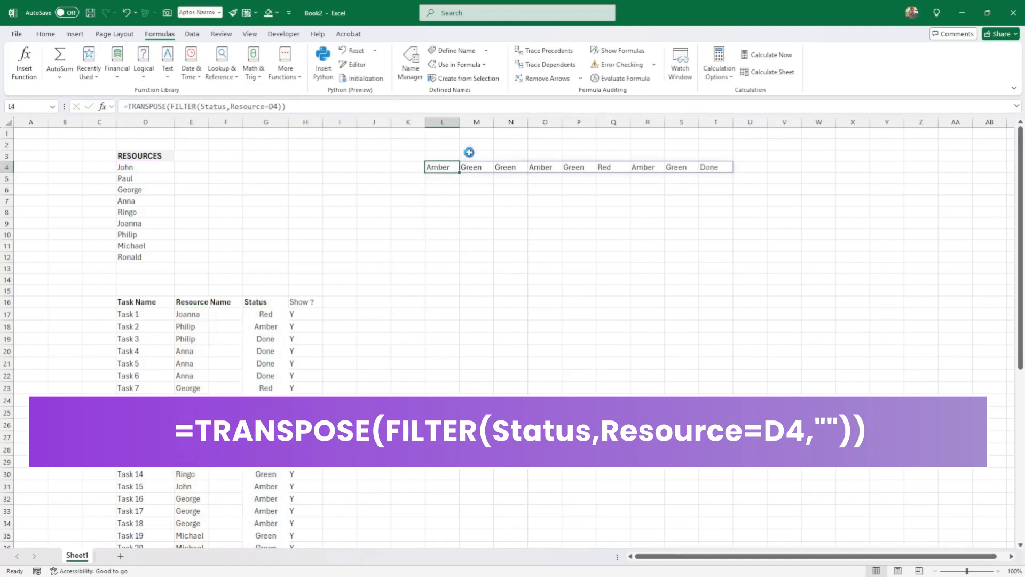
key(ctrl+c)
click(197, 165)
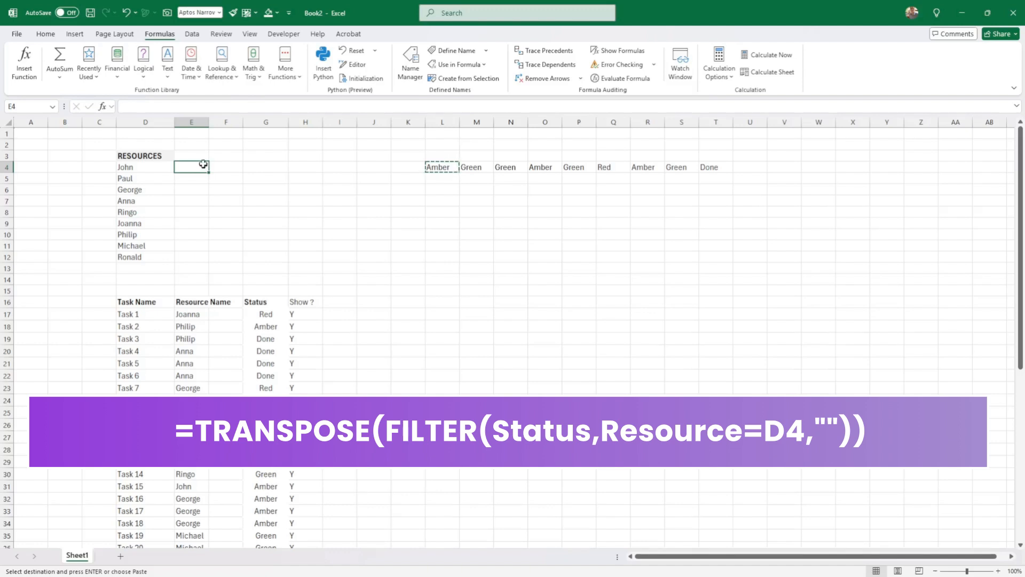
key(ctrl+v)
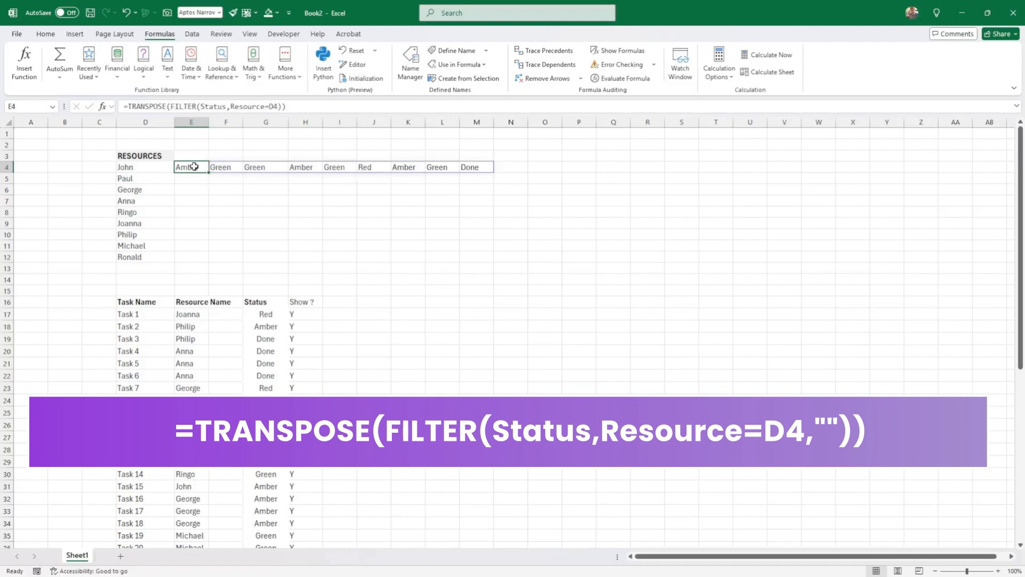
Step: Fill the formula in E4 down to E12 to cover every resource in the list
click(214, 182)
click(195, 166)
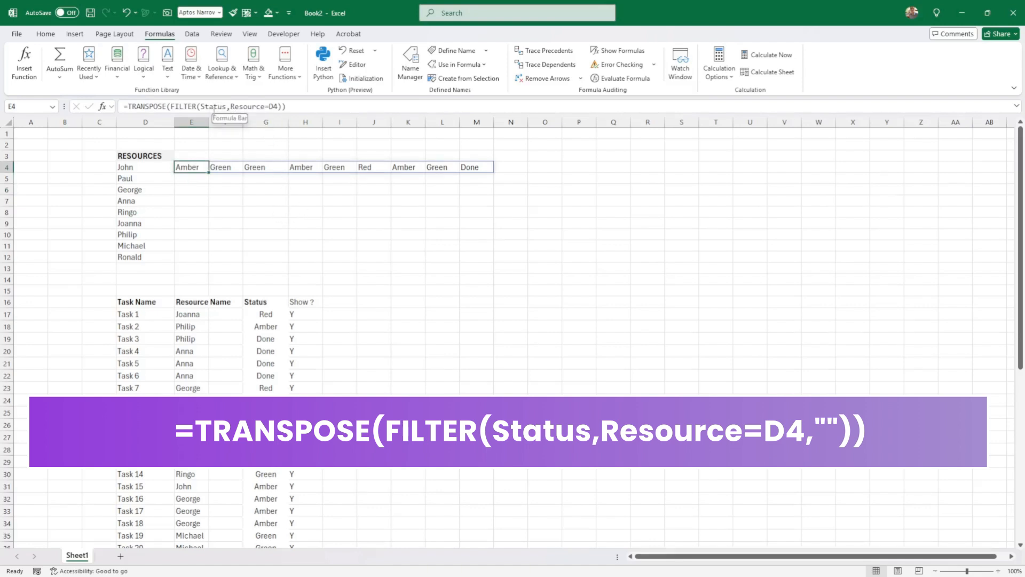
click(149, 166)
click(180, 167)
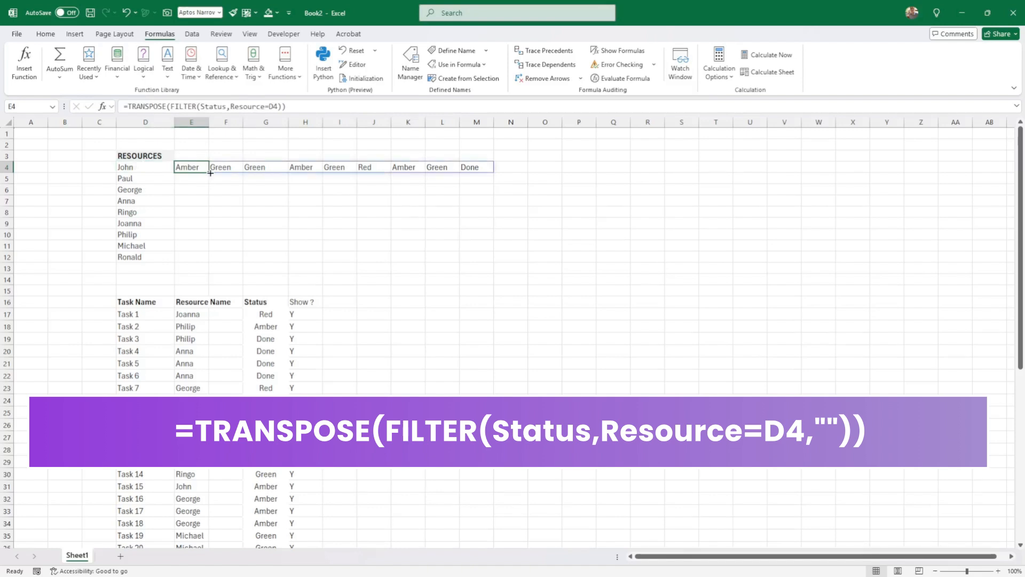
drag(207, 172, 210, 260)
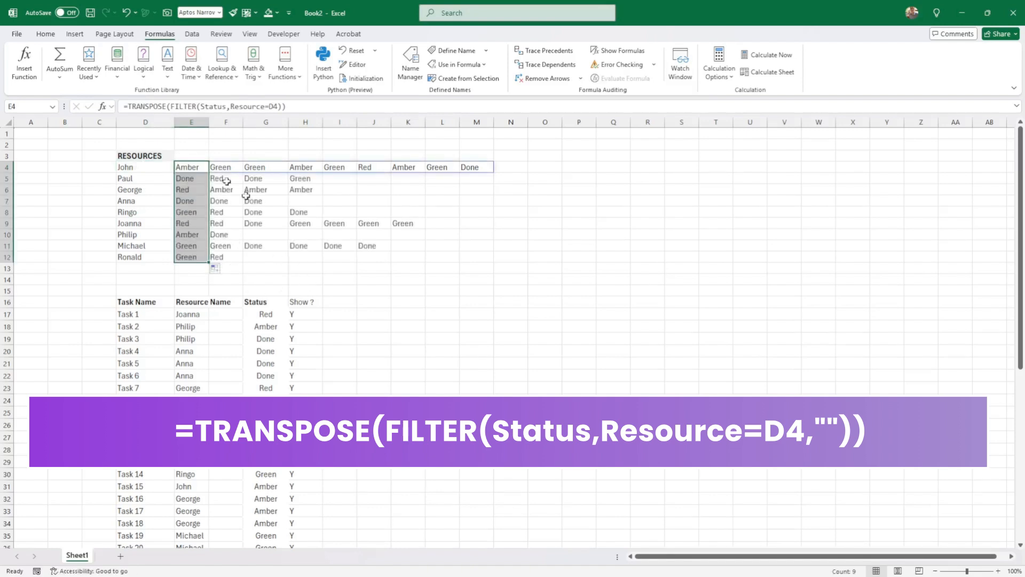
click(415, 292)
click(536, 269)
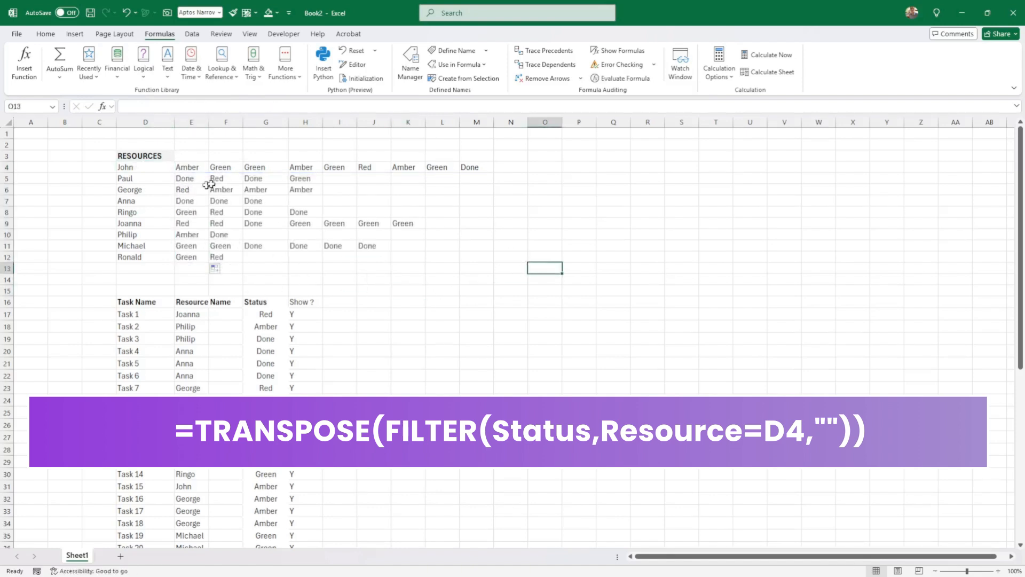
Step: Increase the row height of the whole sheet slightly and align all cells vertically to the middle
click(11, 123)
drag(6, 160, 6, 164)
click(45, 33)
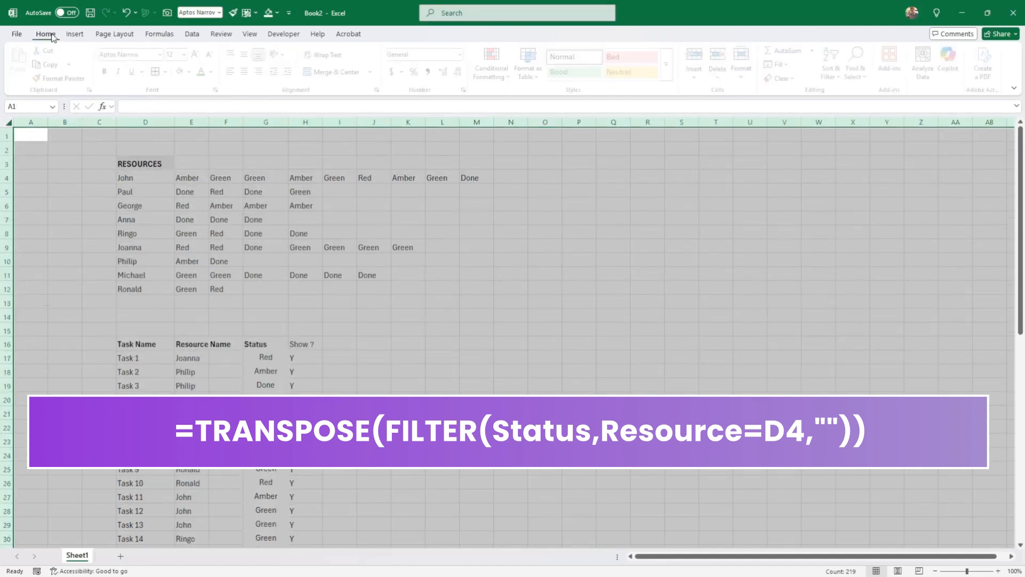
click(248, 54)
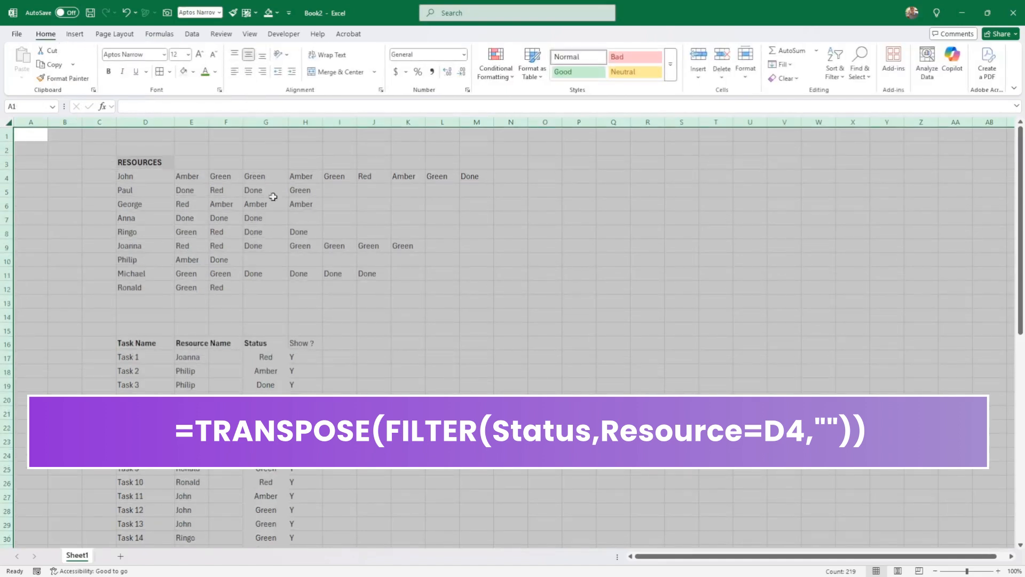
click(266, 218)
Step: Examine the formula in E4 and the Show ? value of Task 1 in H17
click(192, 179)
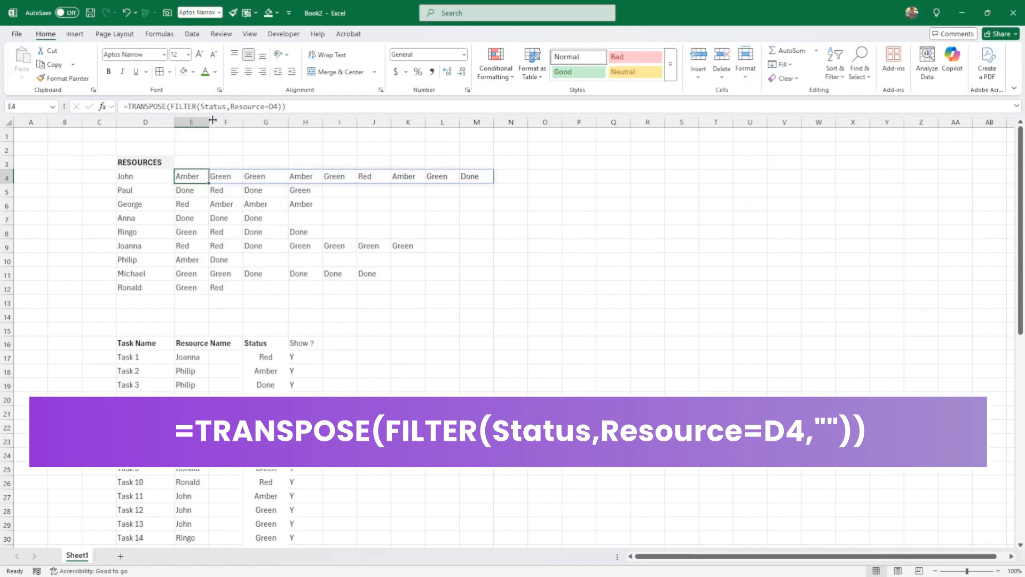
click(305, 357)
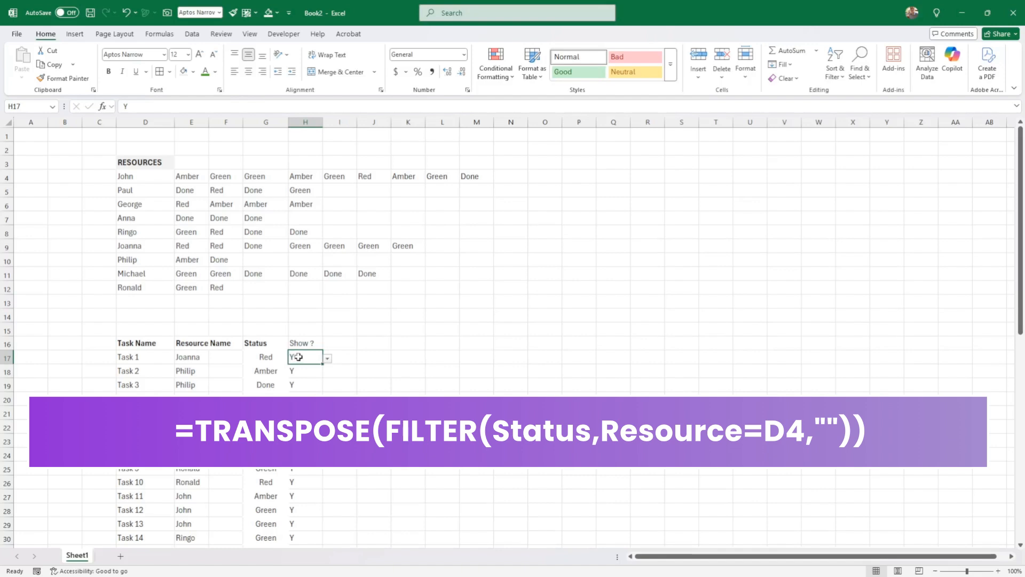
click(191, 177)
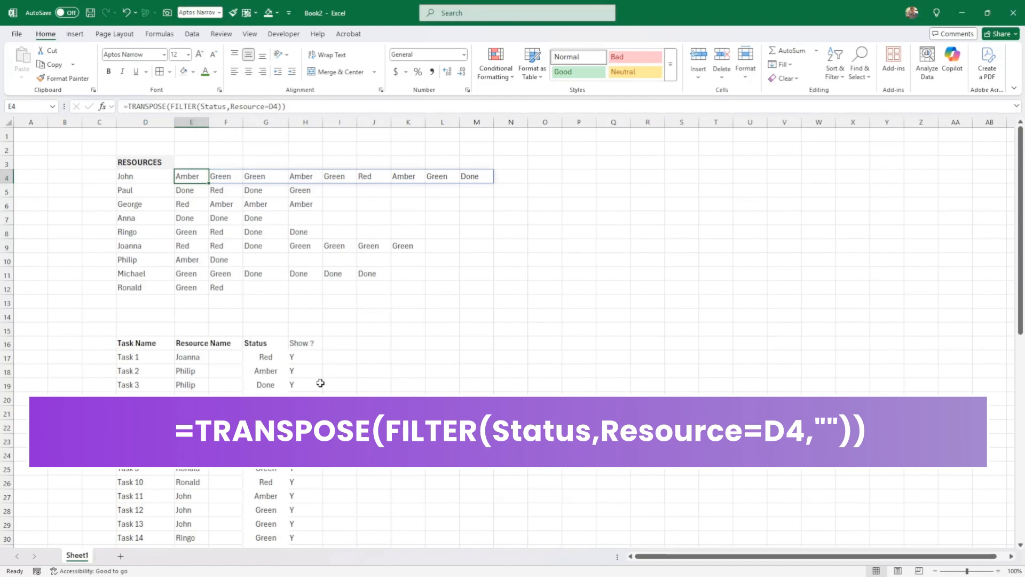
click(311, 358)
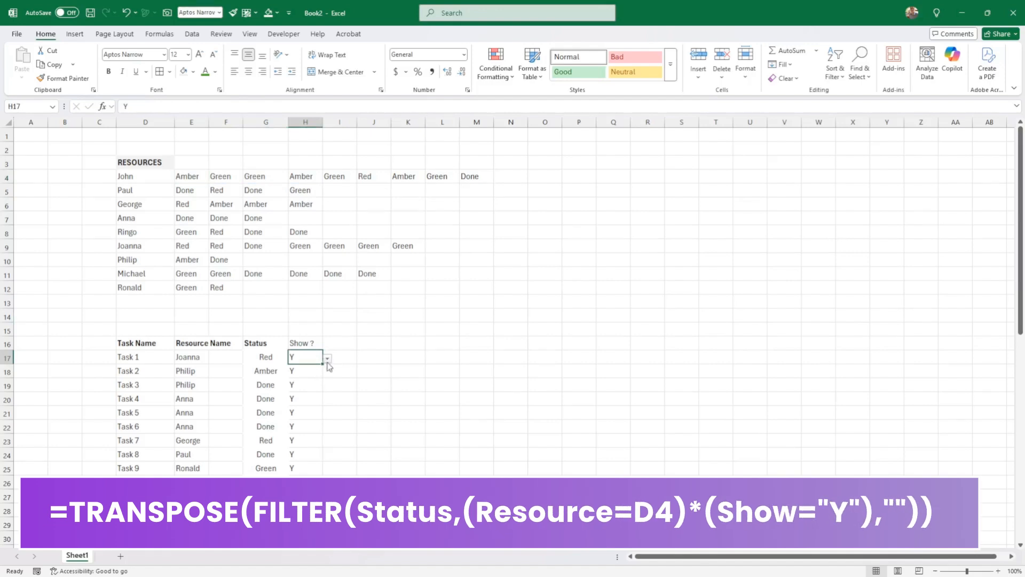
Step: Set the Show ? value to N for Tasks 2 to 4
click(316, 371)
click(328, 371)
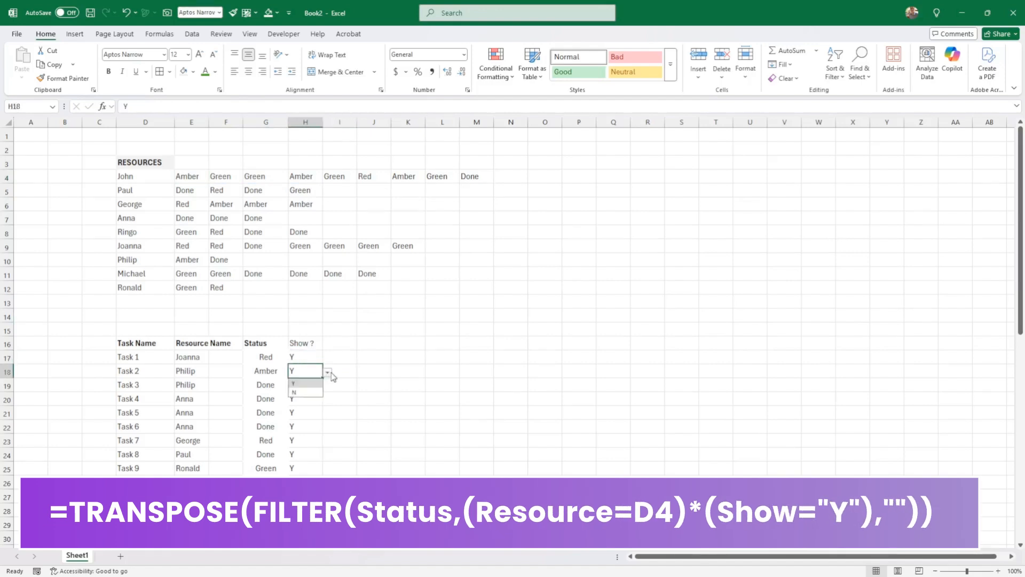
click(321, 393)
drag(324, 379, 323, 405)
click(411, 411)
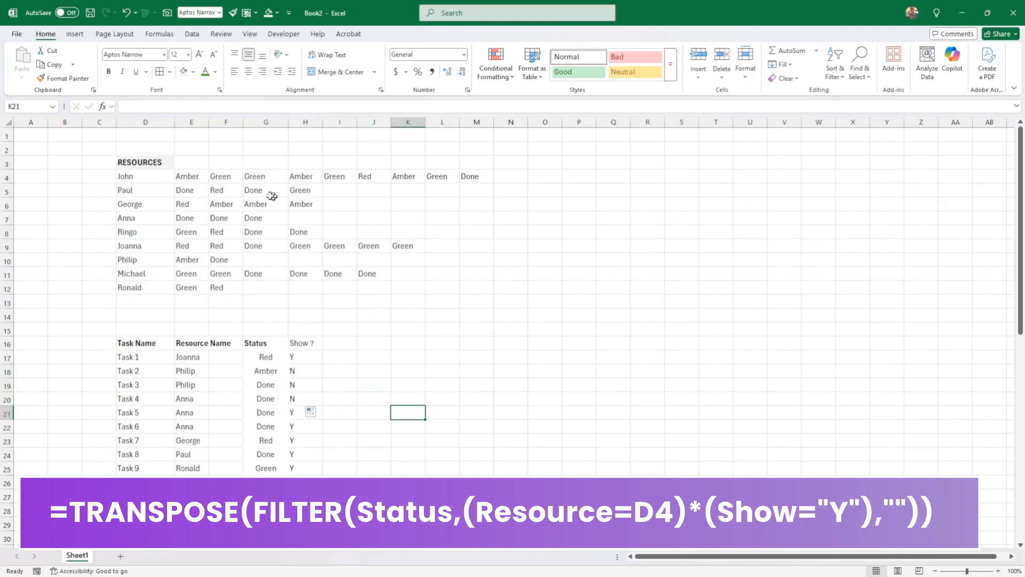
Step: Change the formula in E4 to =TRANSPOSE(FILTER(Status,(Resource=D4)*(Show="Y"))) and fill it down to E12
click(195, 178)
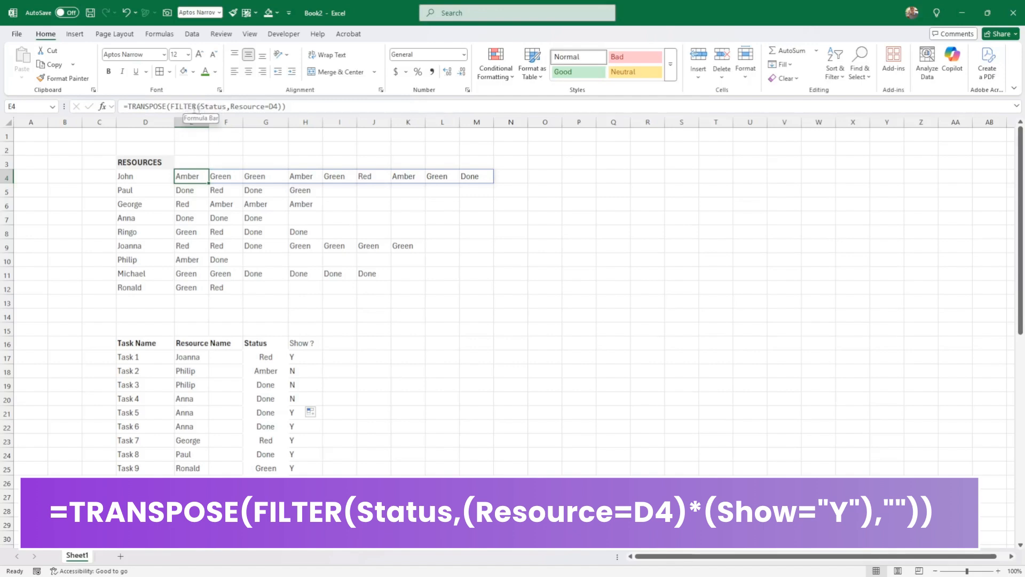
drag(229, 106, 211, 107)
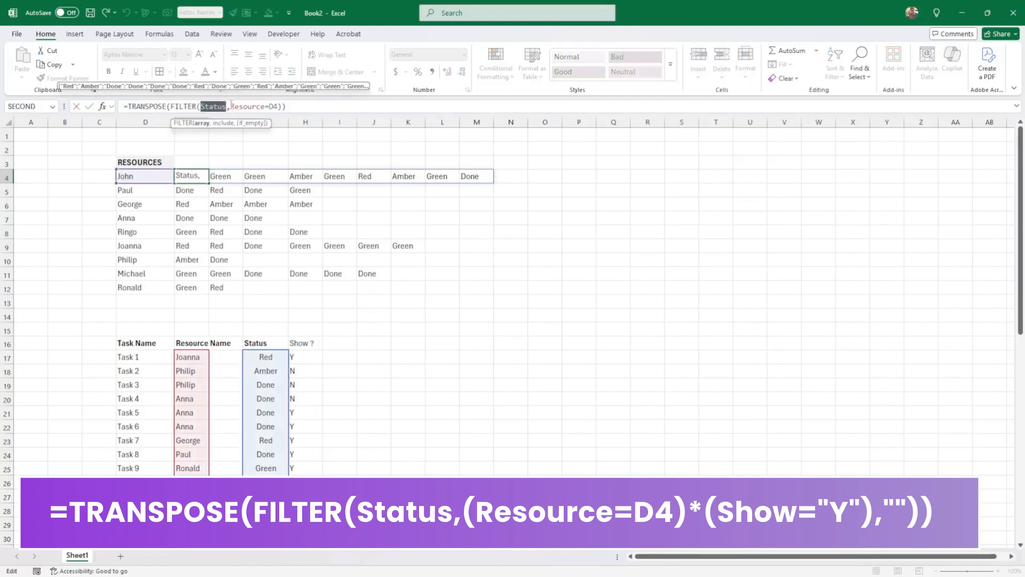
click(239, 106)
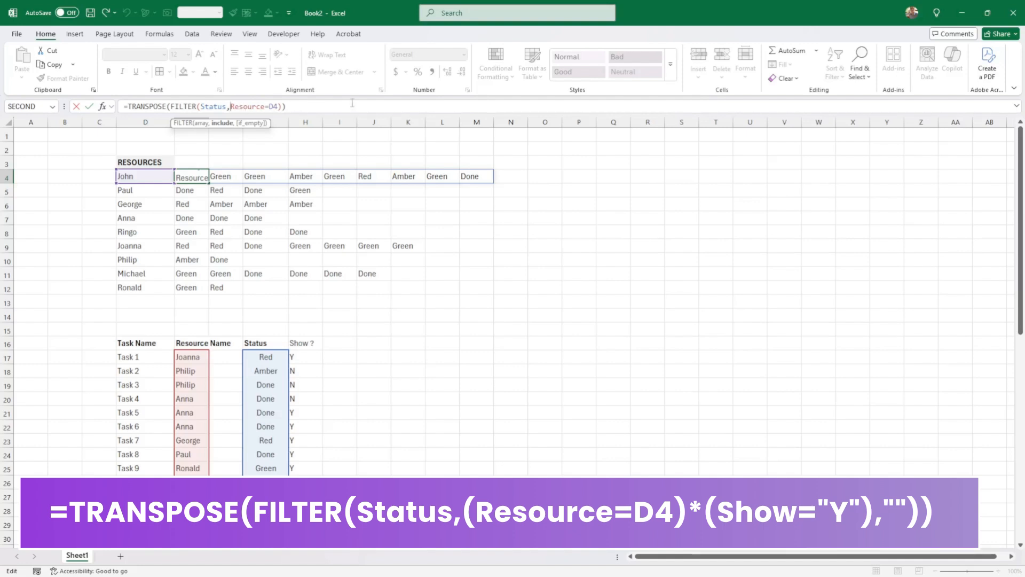
text(()
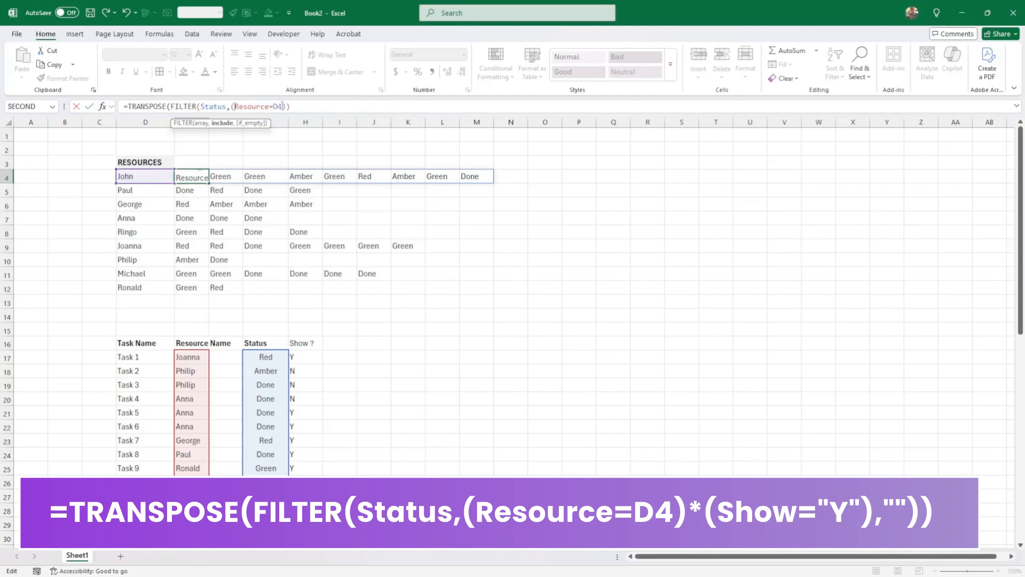
text())
text(Show)
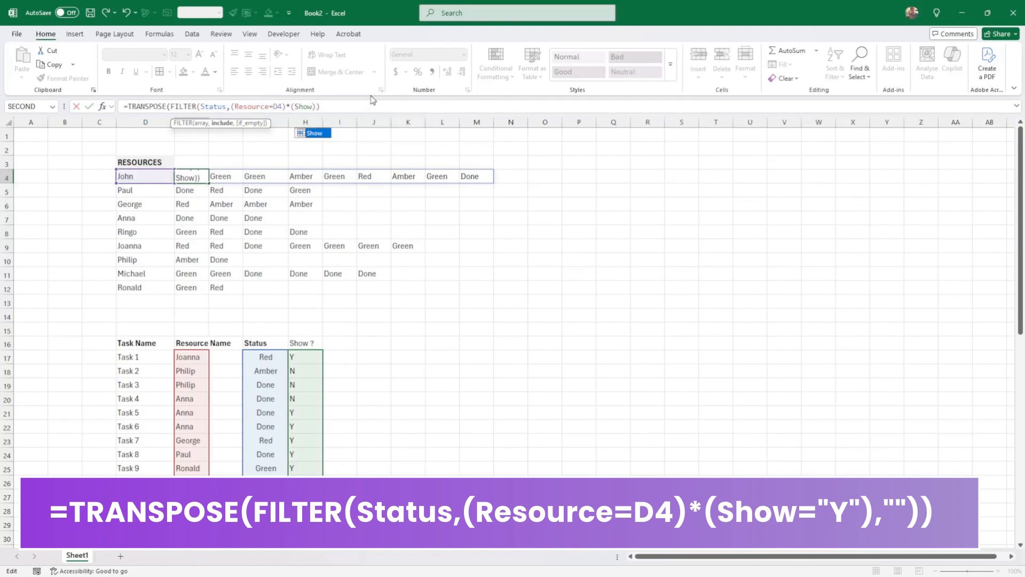
text(=")
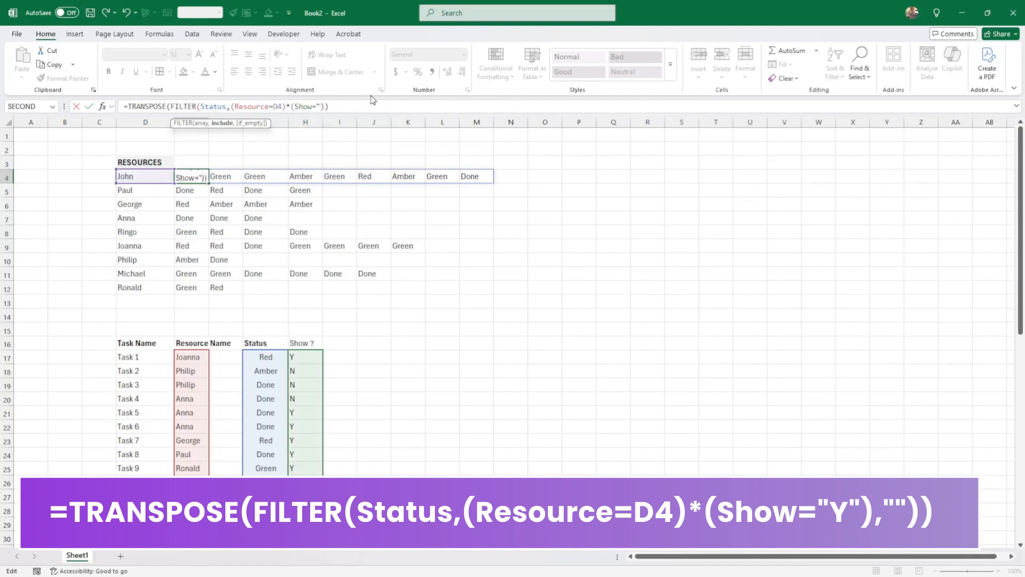
text(Y")
key(Return)
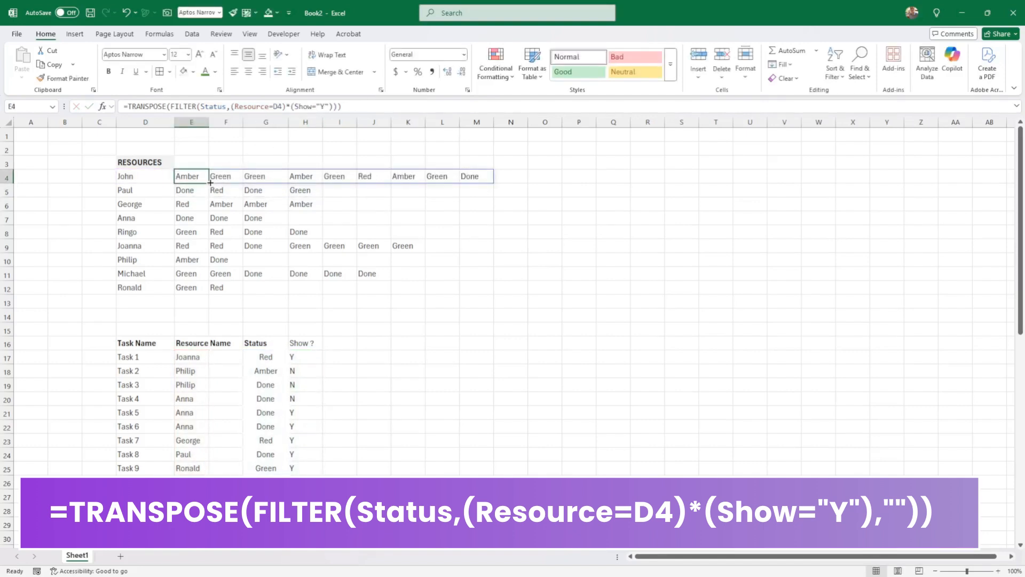
drag(206, 184, 203, 289)
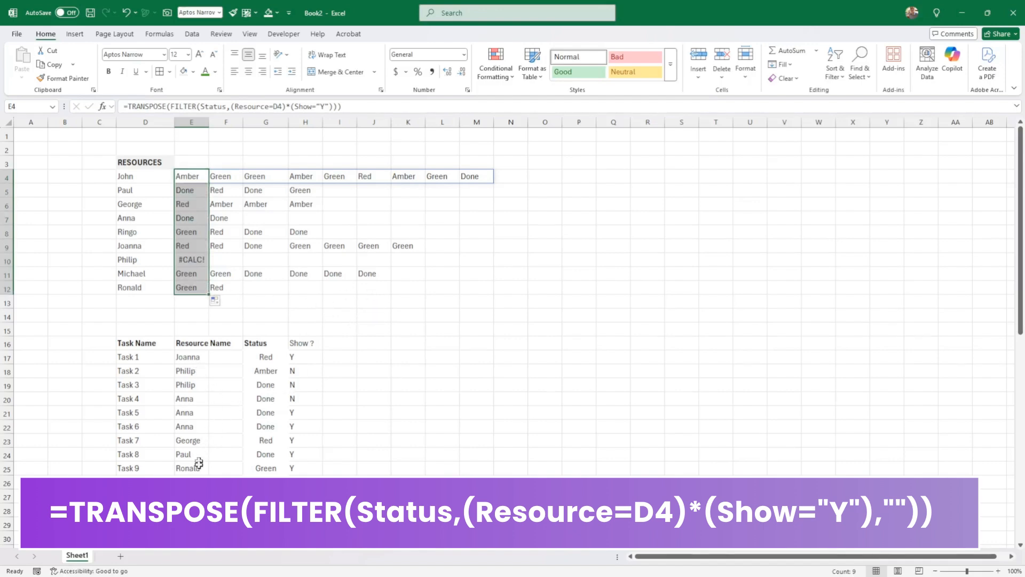
Step: Set Task 11's Show ? value to N and check the status list of its resource in row 4
click(190, 496)
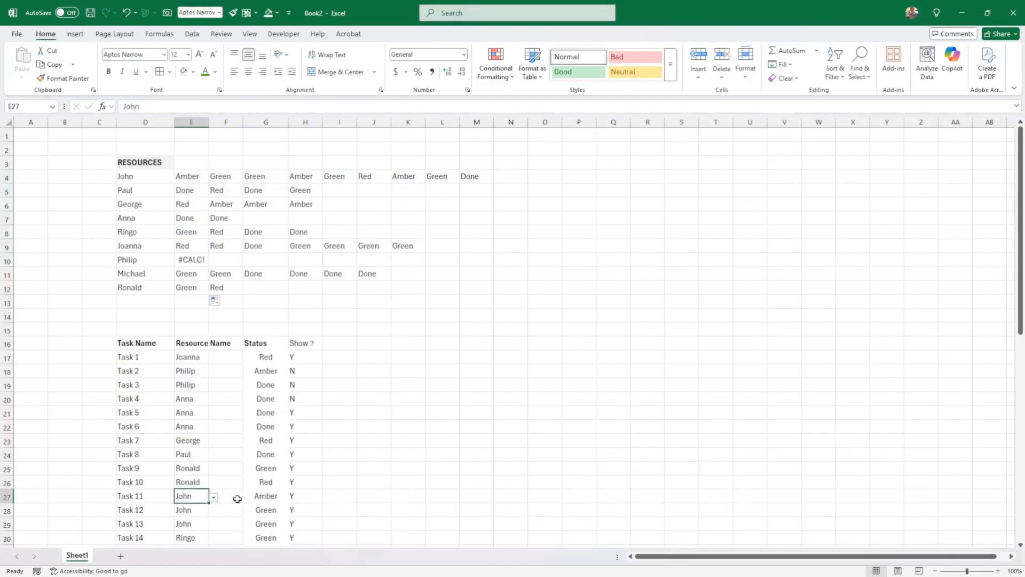
drag(261, 497, 263, 524)
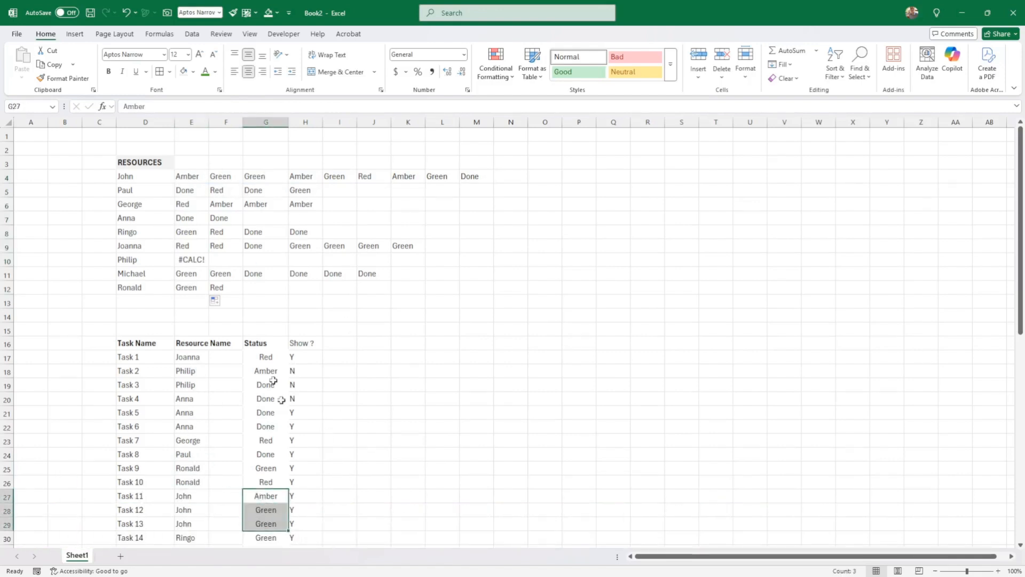
click(283, 495)
click(312, 495)
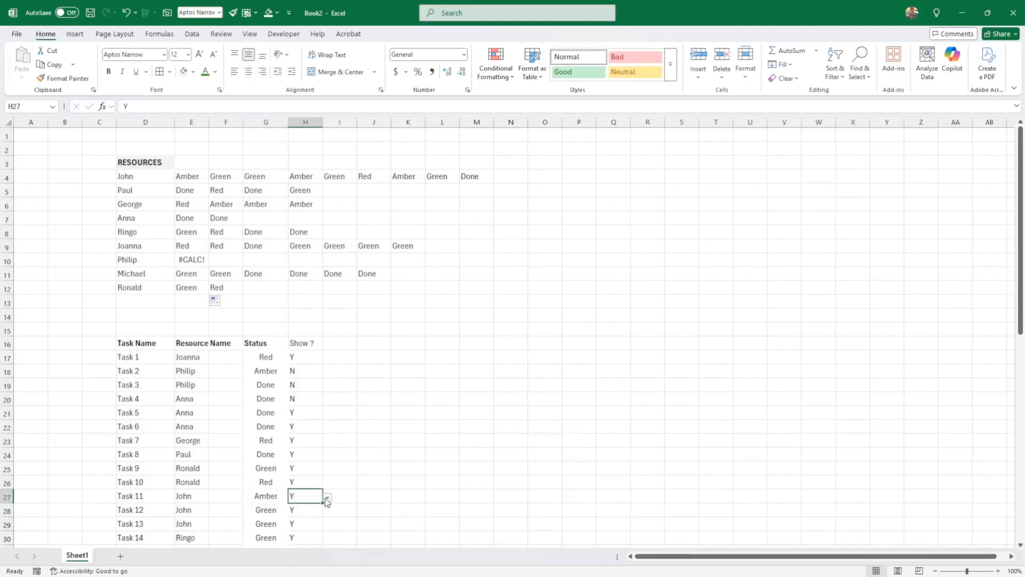
click(327, 498)
click(294, 517)
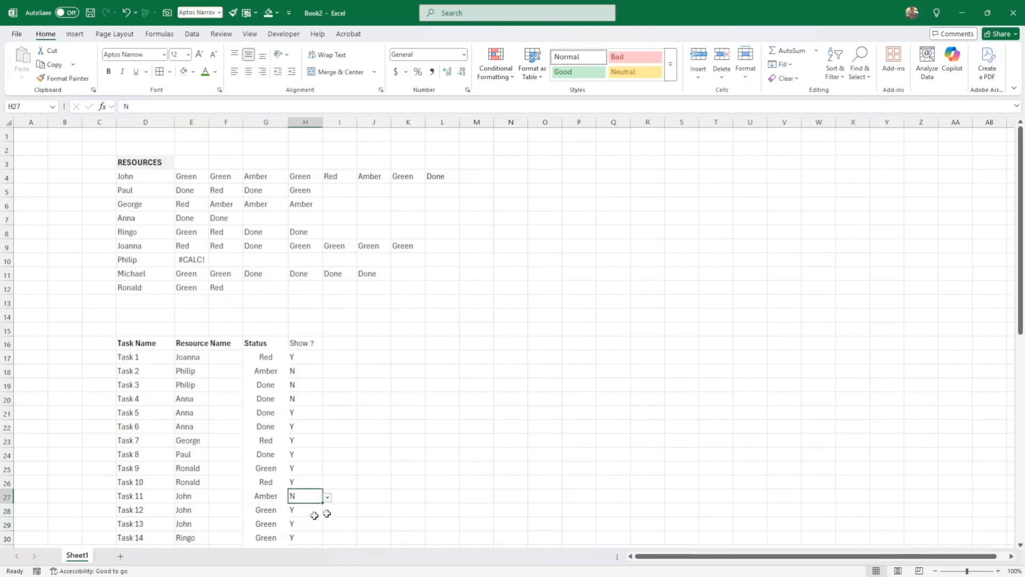
drag(188, 176, 441, 174)
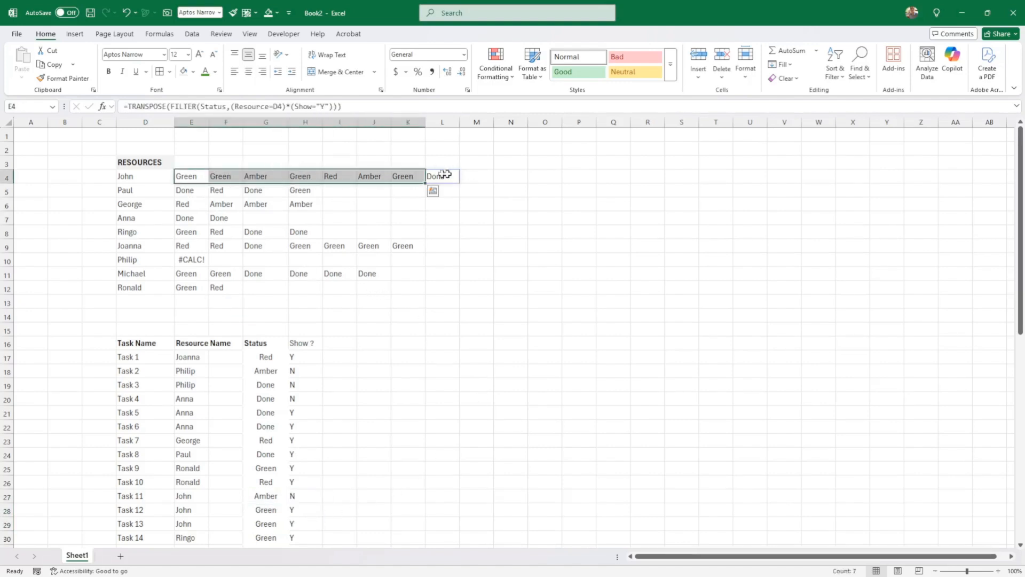
click(474, 174)
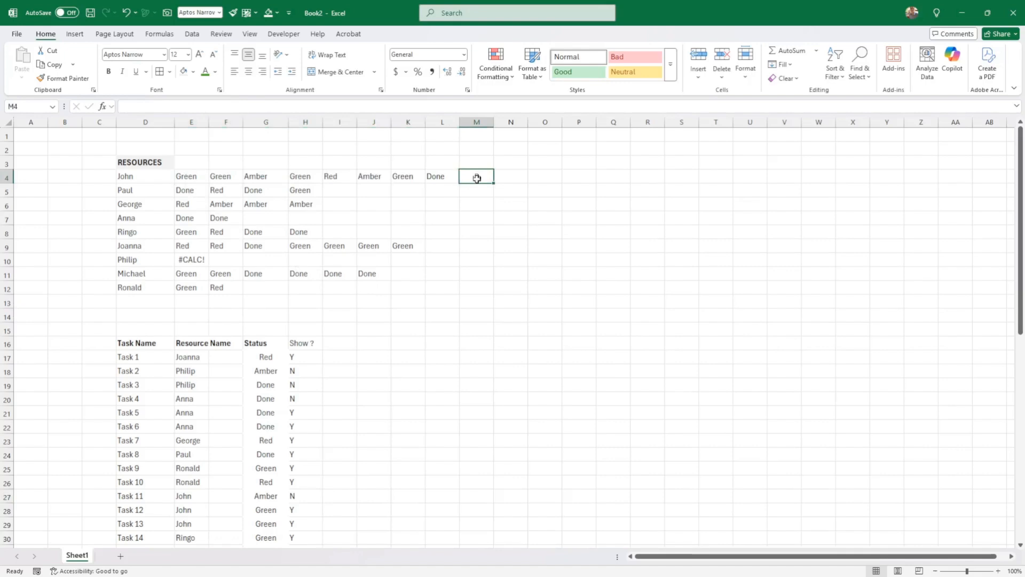
Step: Copy the N from Task 11's Show ? cell down to Tasks 12 and 13
click(297, 498)
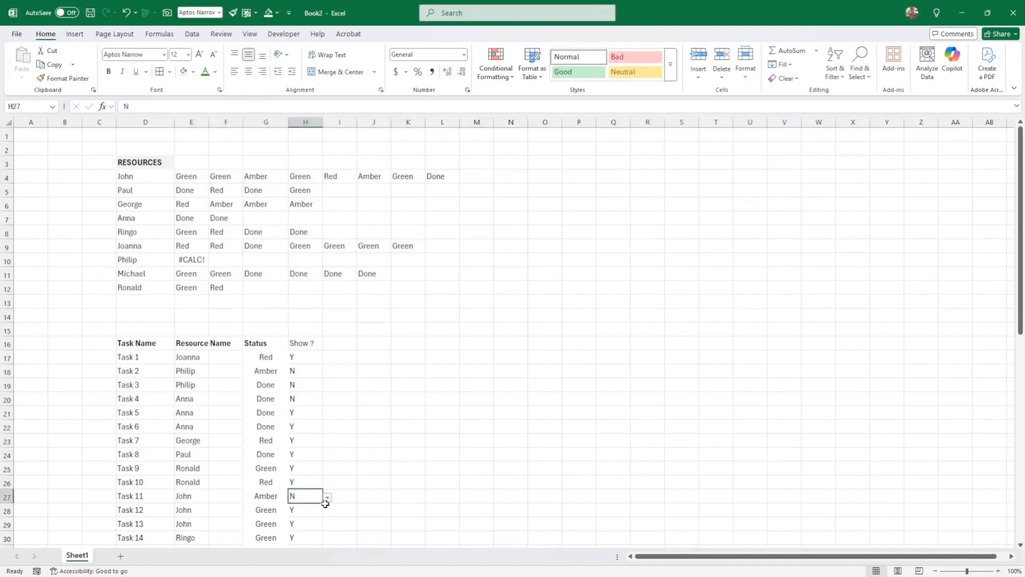
drag(322, 504, 323, 531)
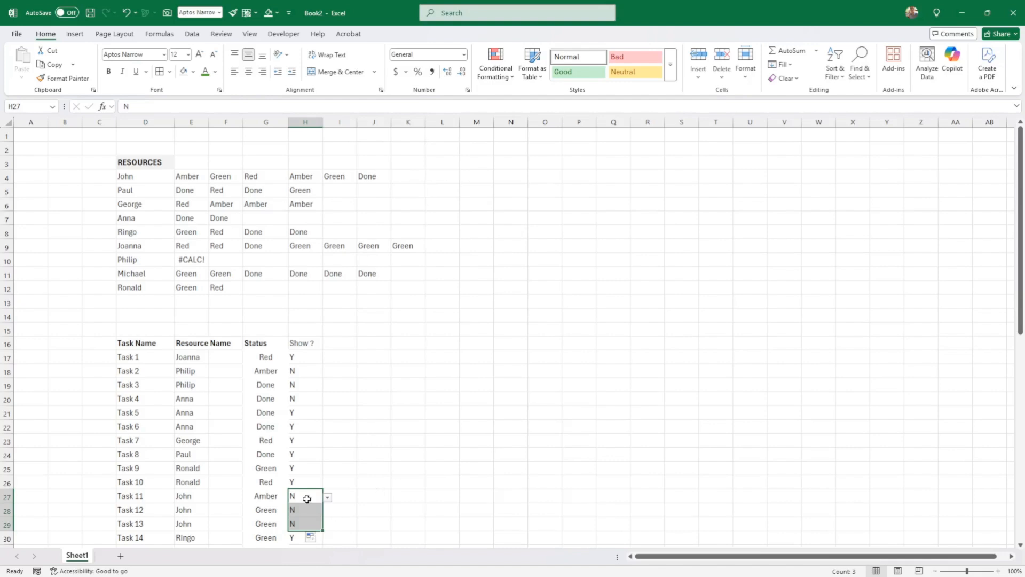
click(419, 385)
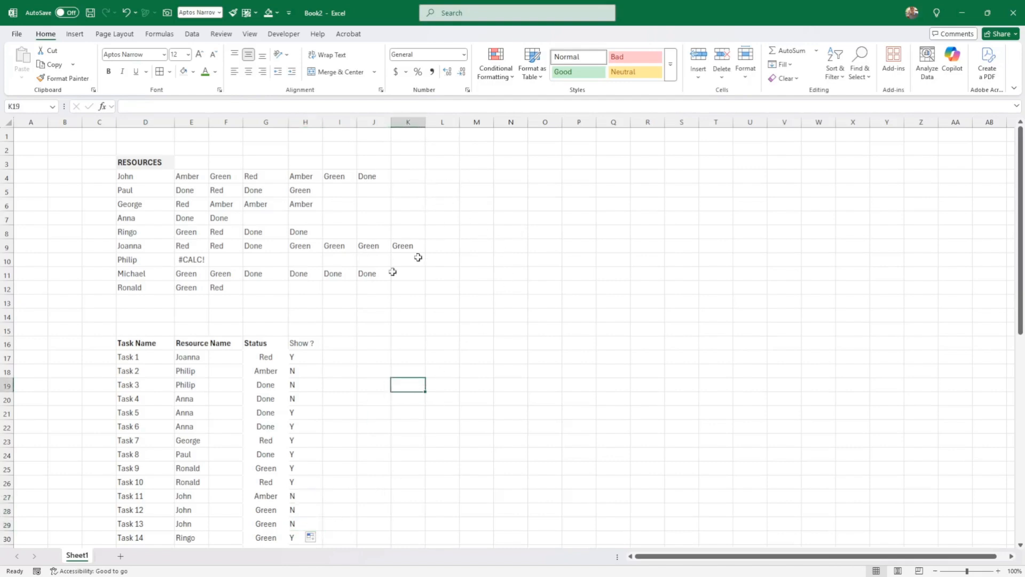
Step: Shade the status area E4:P12 beside the resource list with the light gray theme color
click(475, 218)
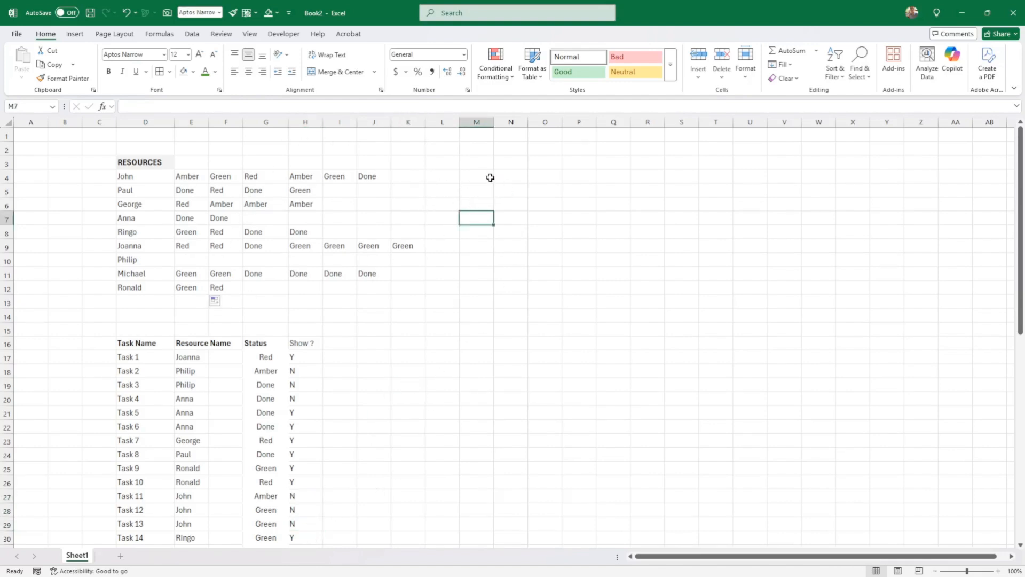
click(189, 177)
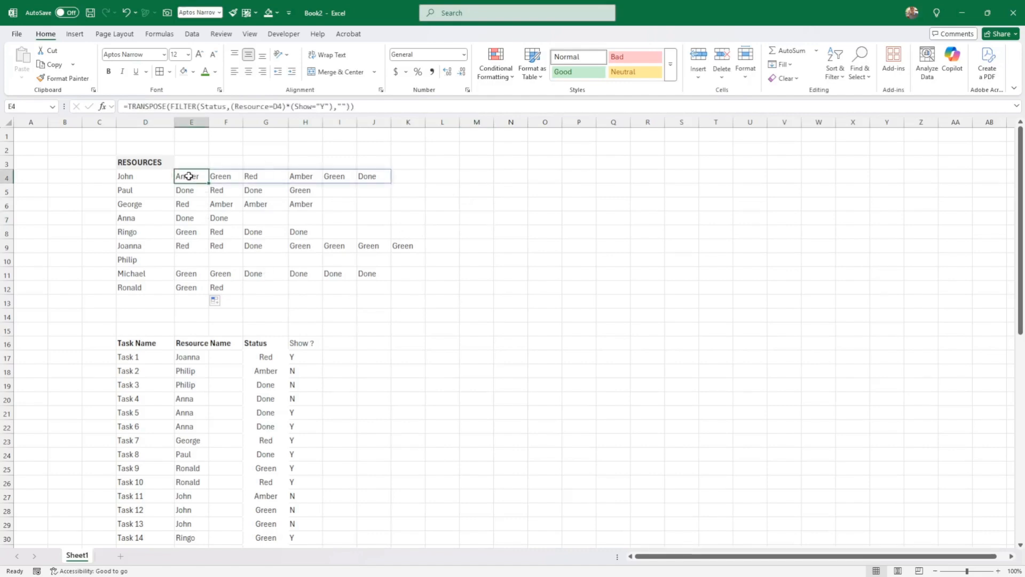
drag(189, 176, 596, 287)
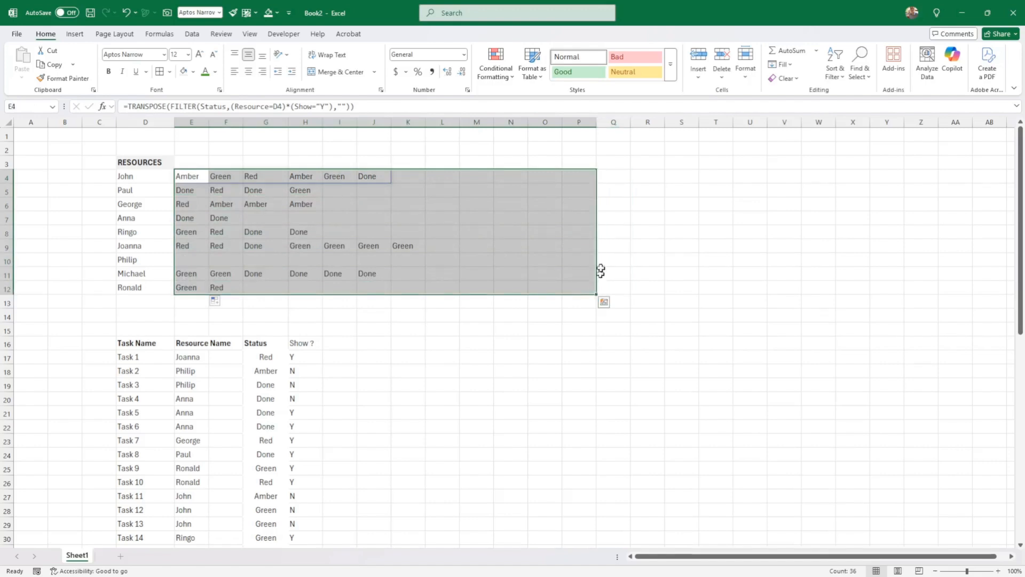
click(194, 72)
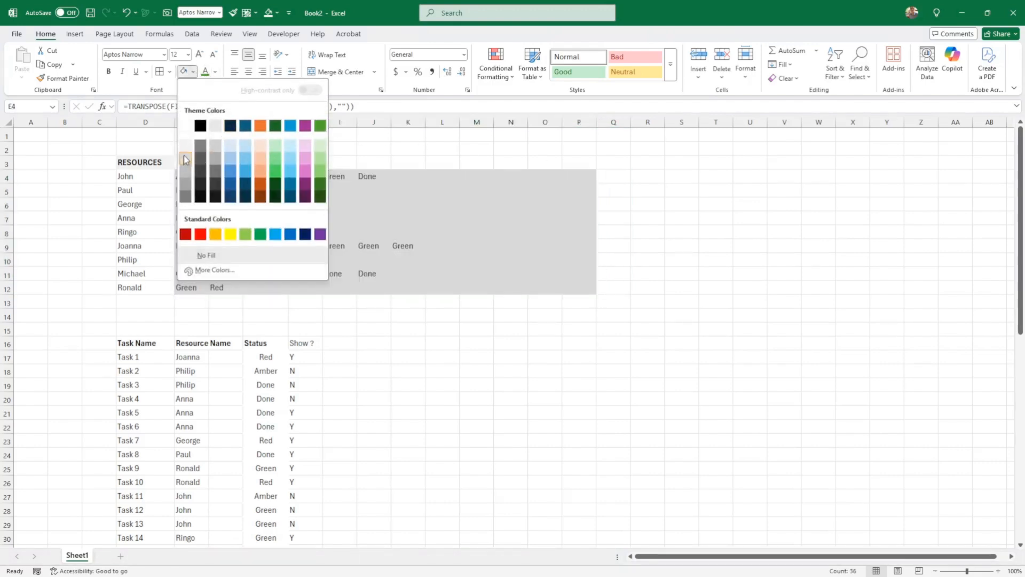
click(215, 126)
Step: Apply thick solid white outline and inside borders to the shaded range E4:P12
click(169, 72)
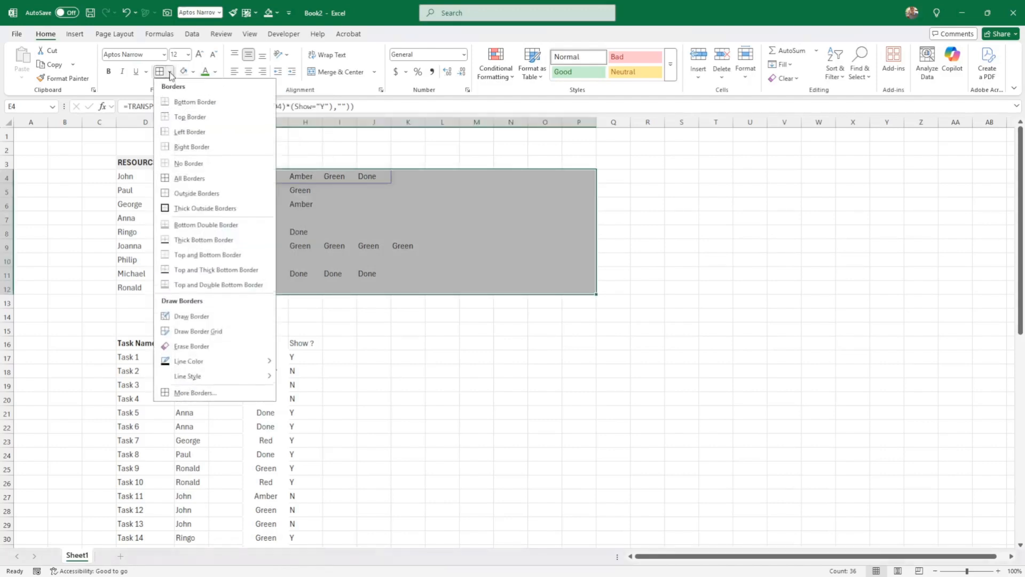
click(194, 393)
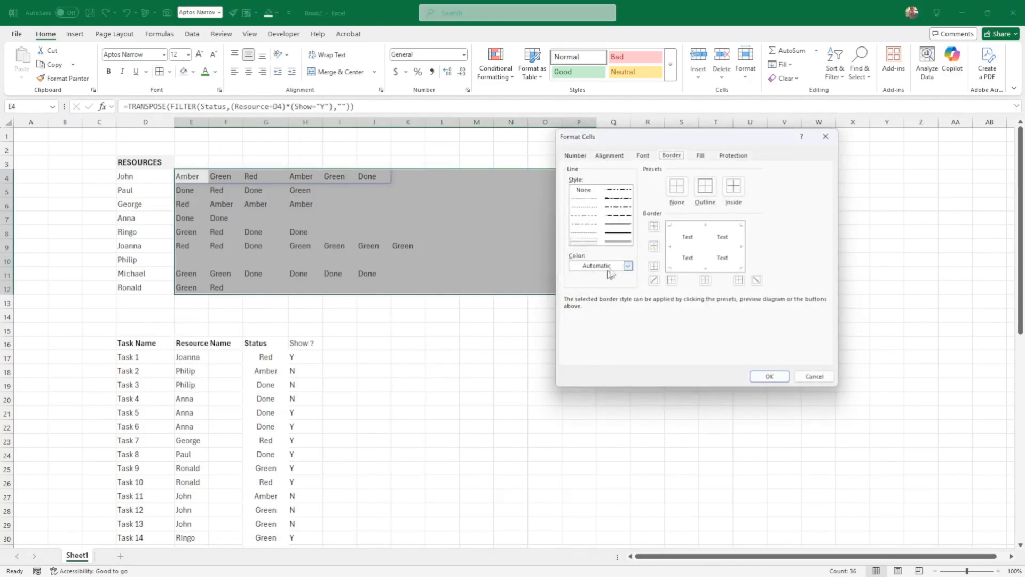
click(627, 267)
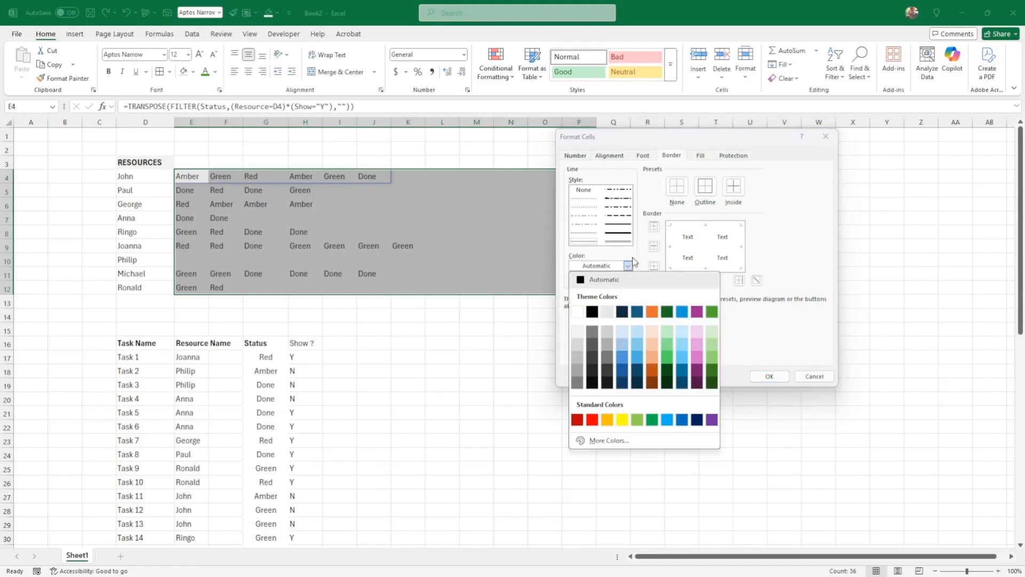
click(629, 267)
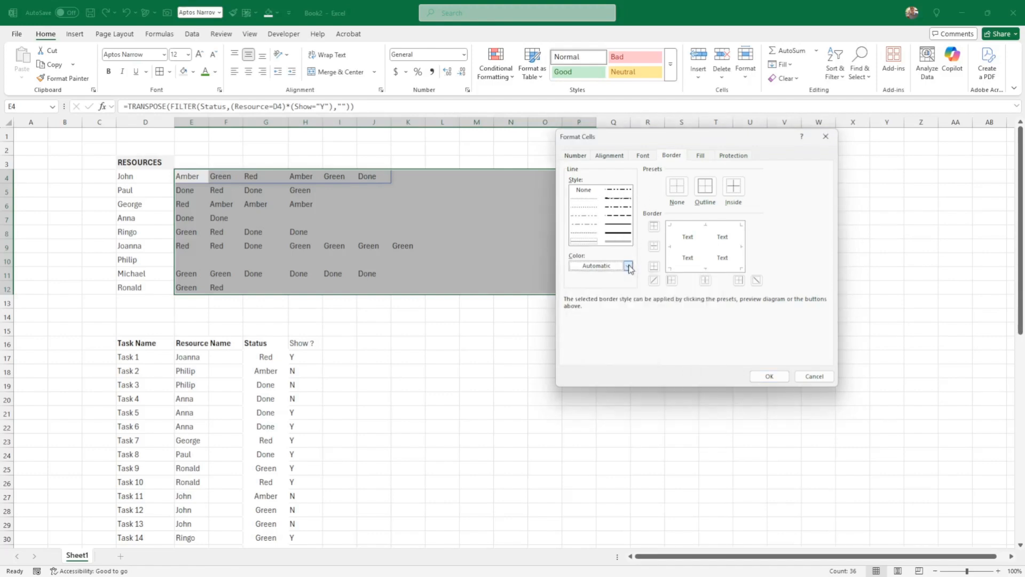
click(624, 234)
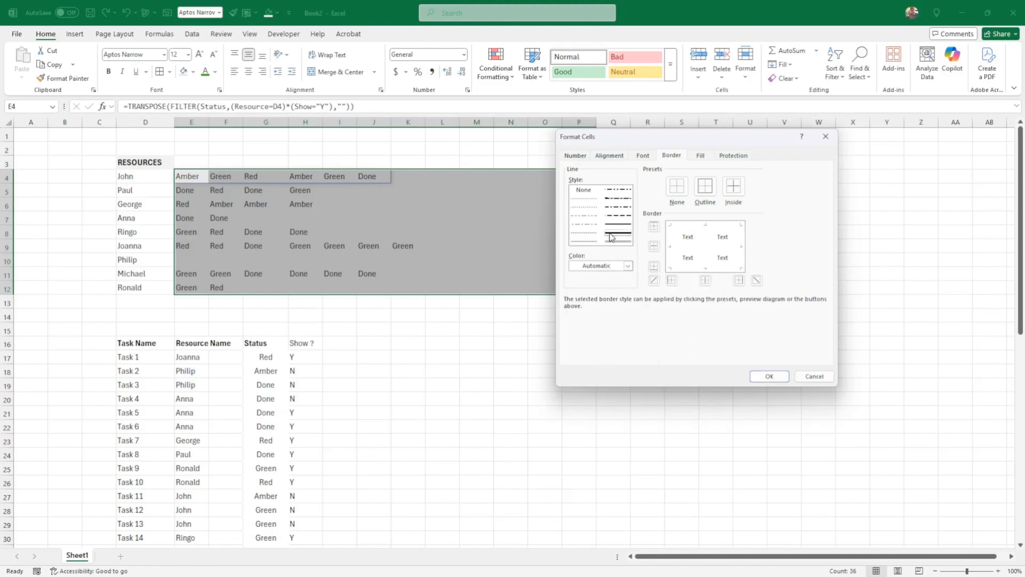
click(629, 266)
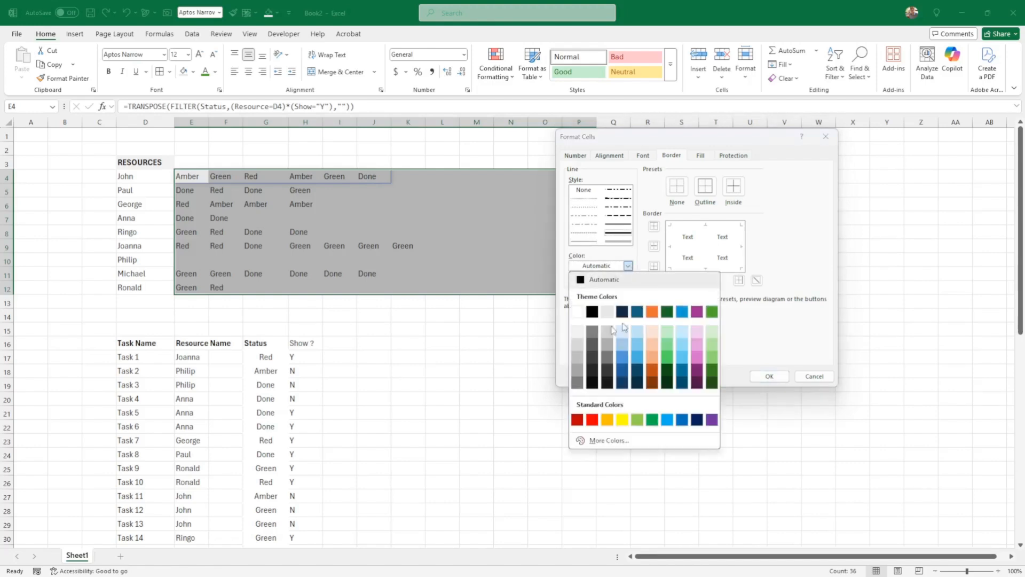
click(577, 312)
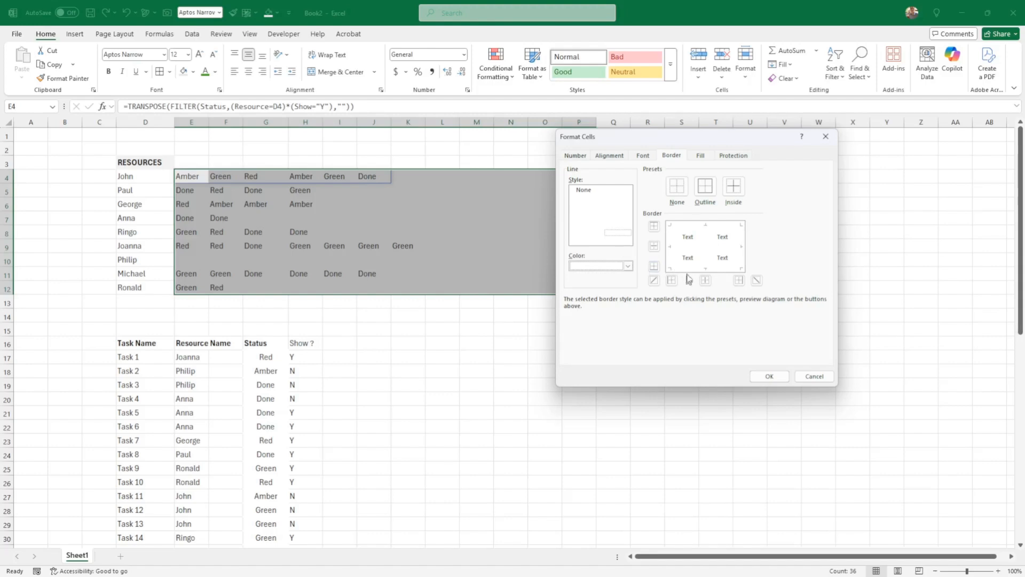
click(704, 186)
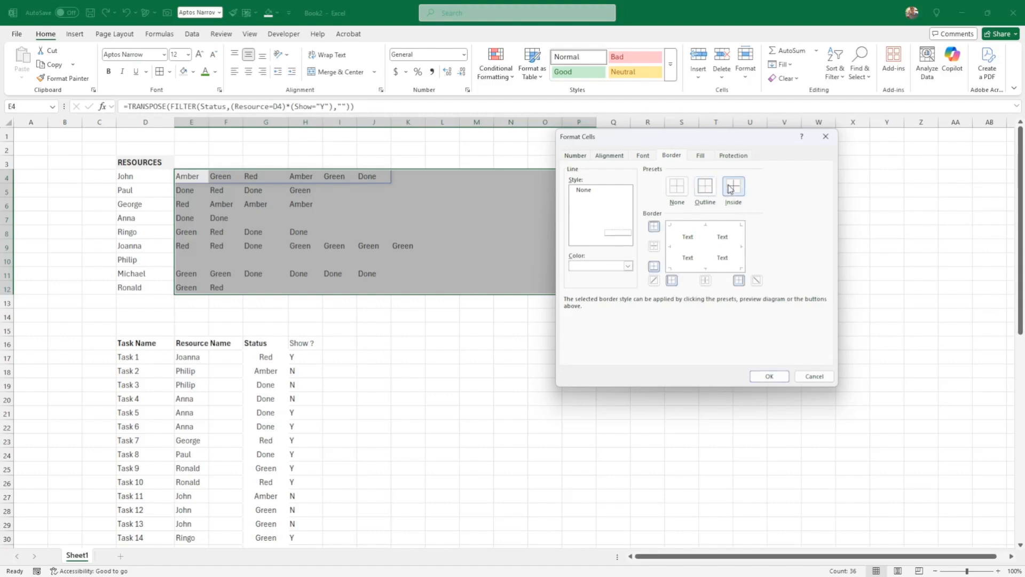
click(734, 187)
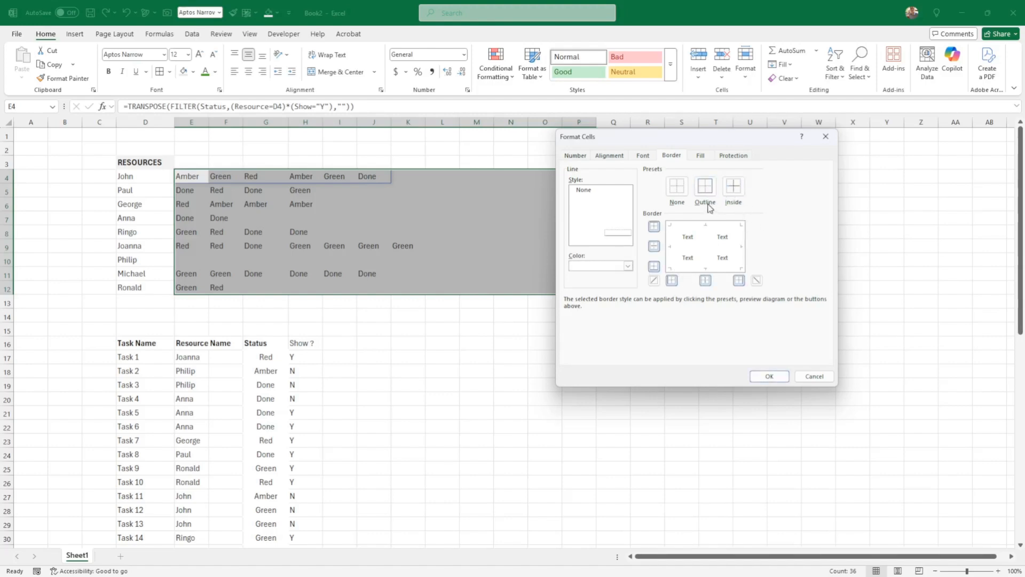
click(765, 376)
click(750, 383)
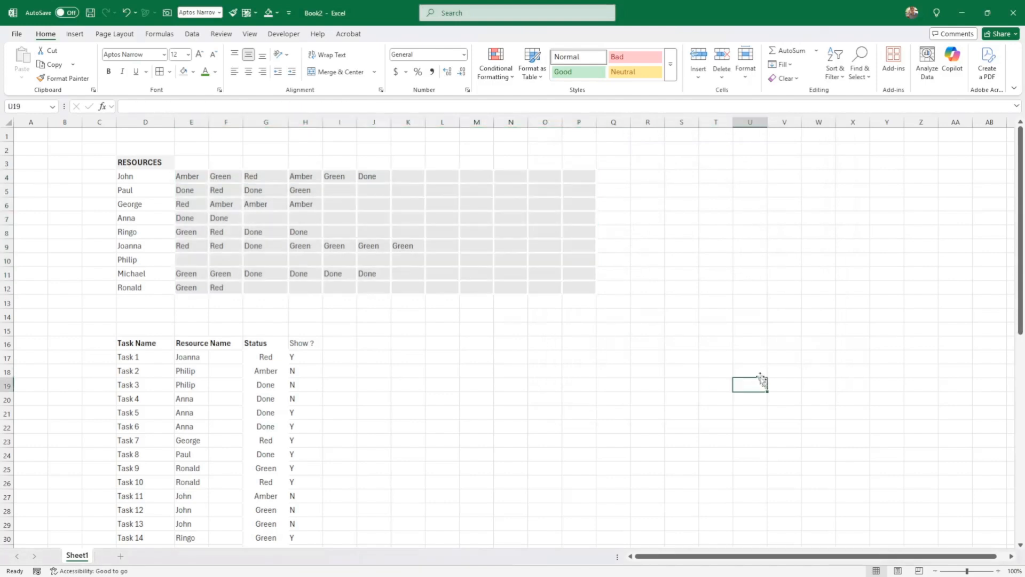
Step: Increase the height of rows 4 to 12 and widen columns E to P equally
drag(6, 176, 4, 304)
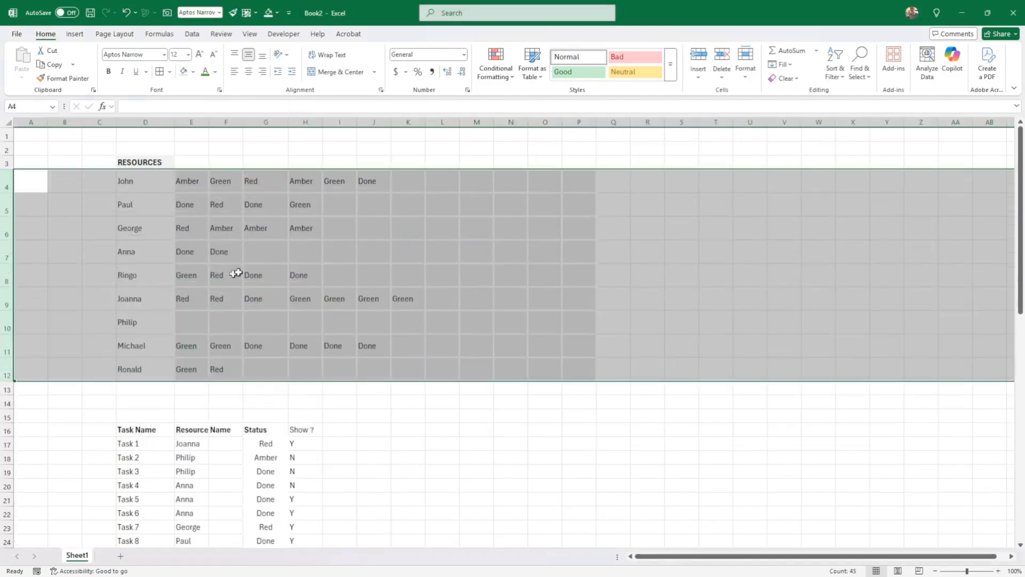
click(244, 270)
drag(191, 121, 605, 126)
click(699, 181)
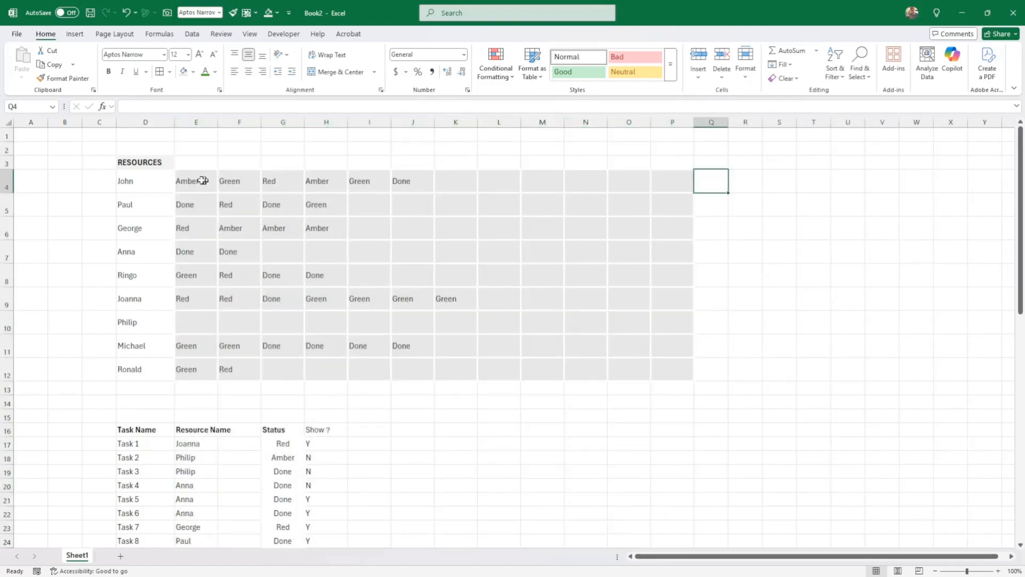
Step: Center the status text in E4:P12 and make it bold and white
drag(202, 178, 669, 369)
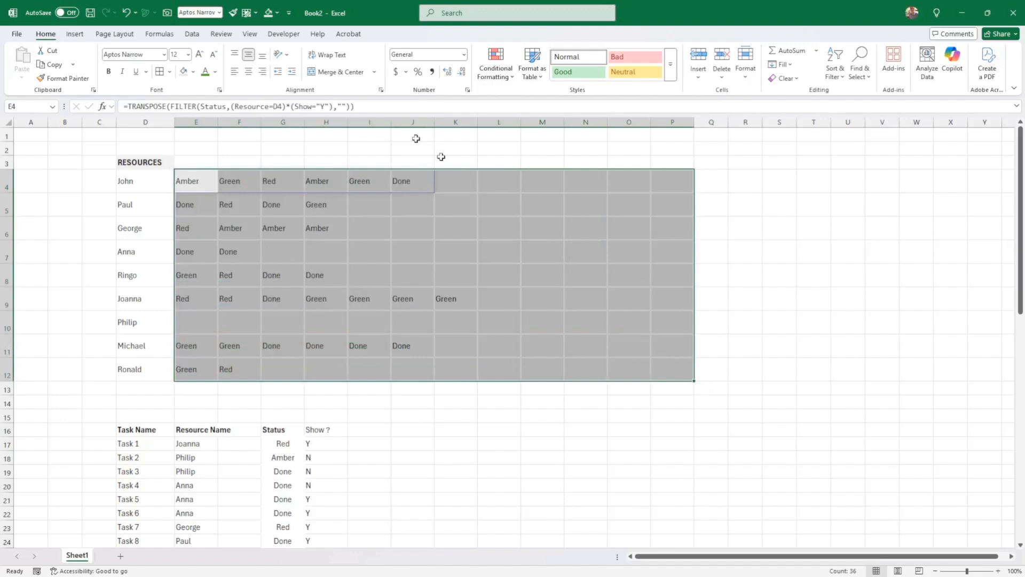
click(248, 72)
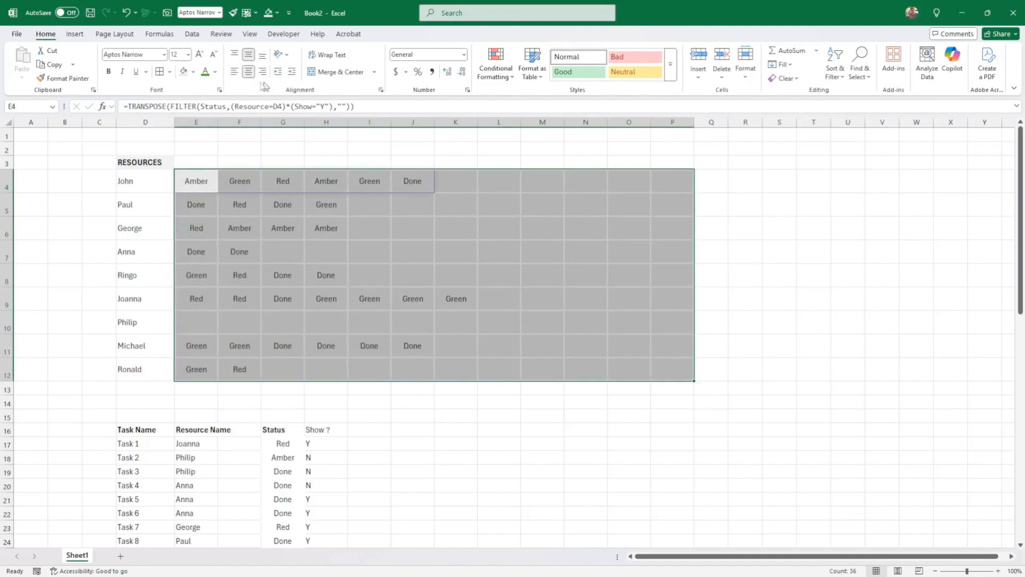
click(215, 71)
click(208, 142)
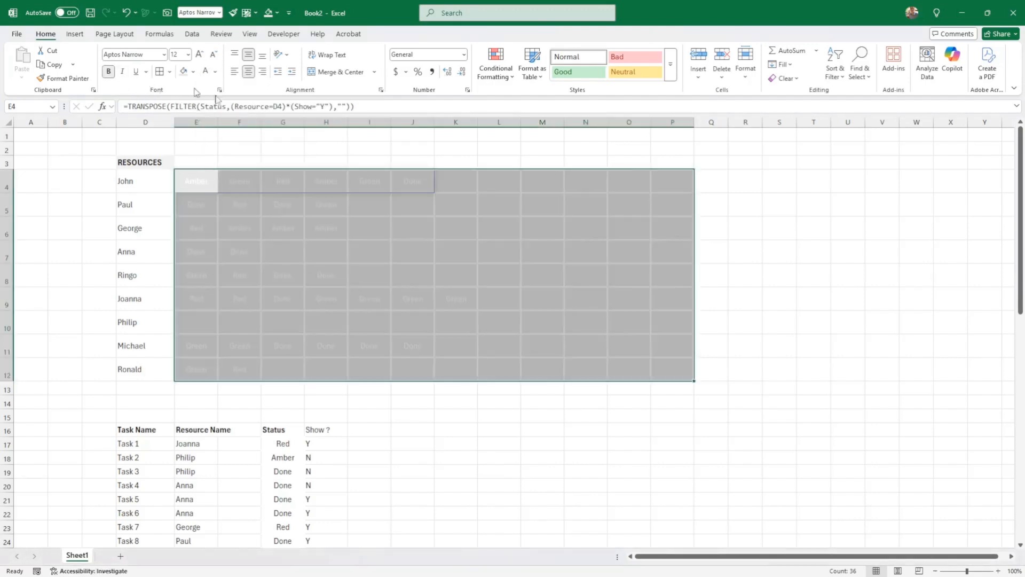
click(240, 122)
click(807, 224)
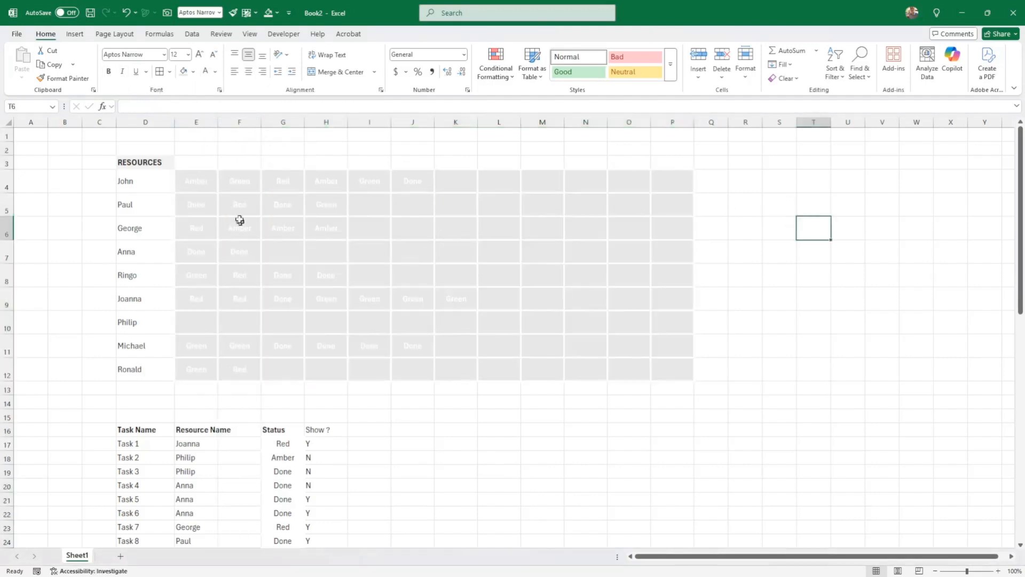
Step: Add an Equal To conditional formatting rule to E4:P12 that gives cells containing Green a custom light green fill
drag(208, 183, 663, 365)
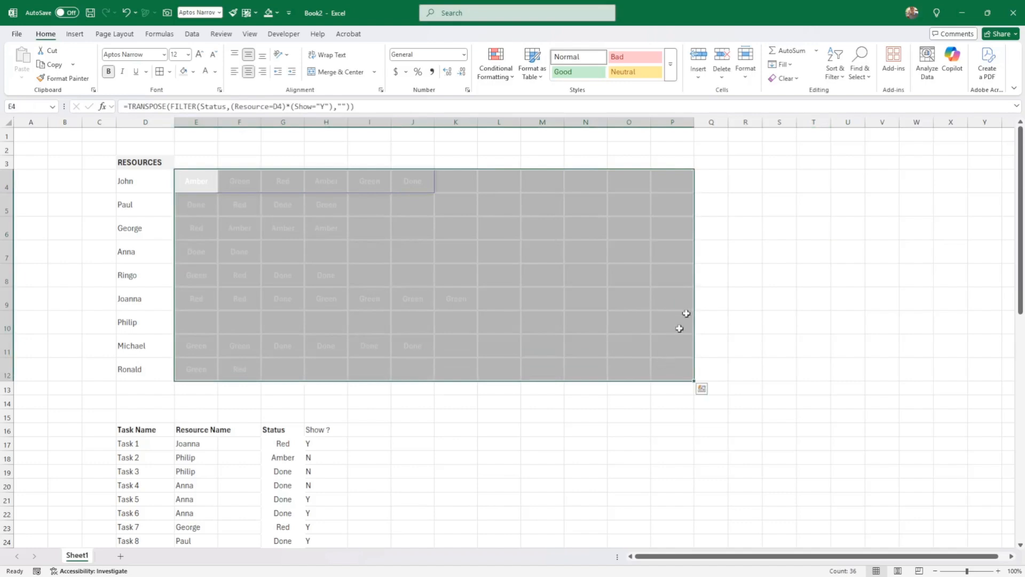
click(487, 78)
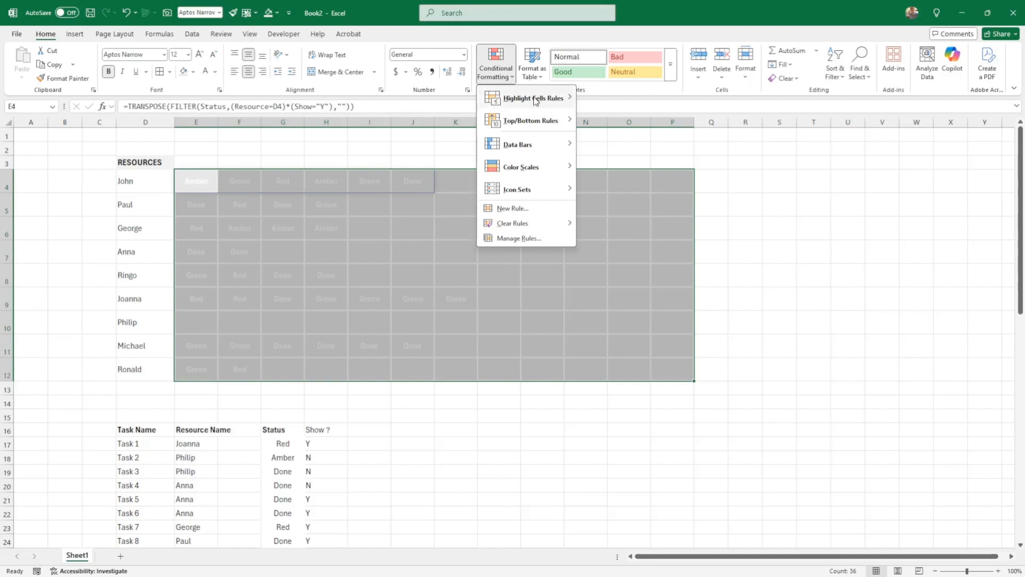
mouse_move(531, 101)
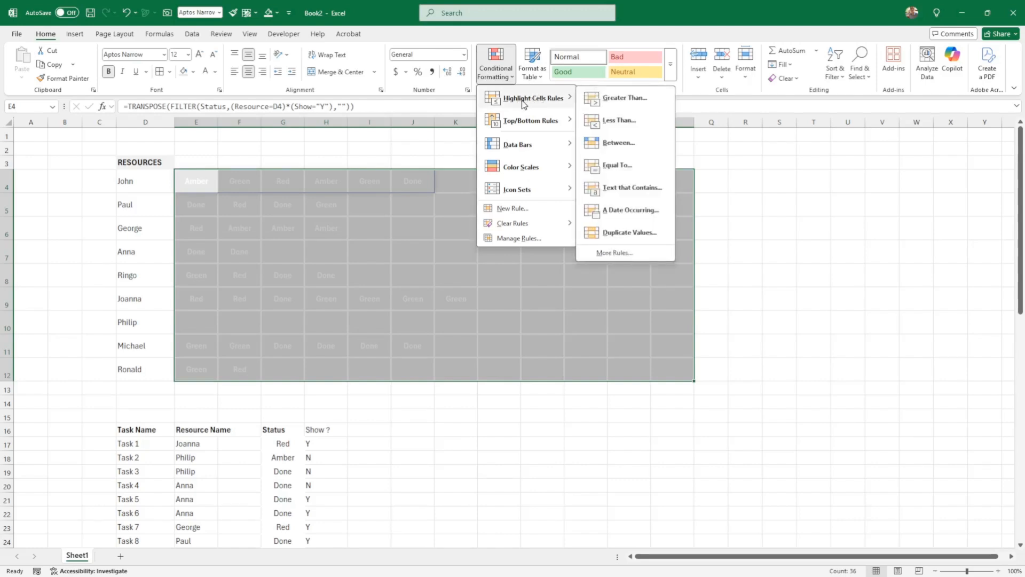
click(614, 168)
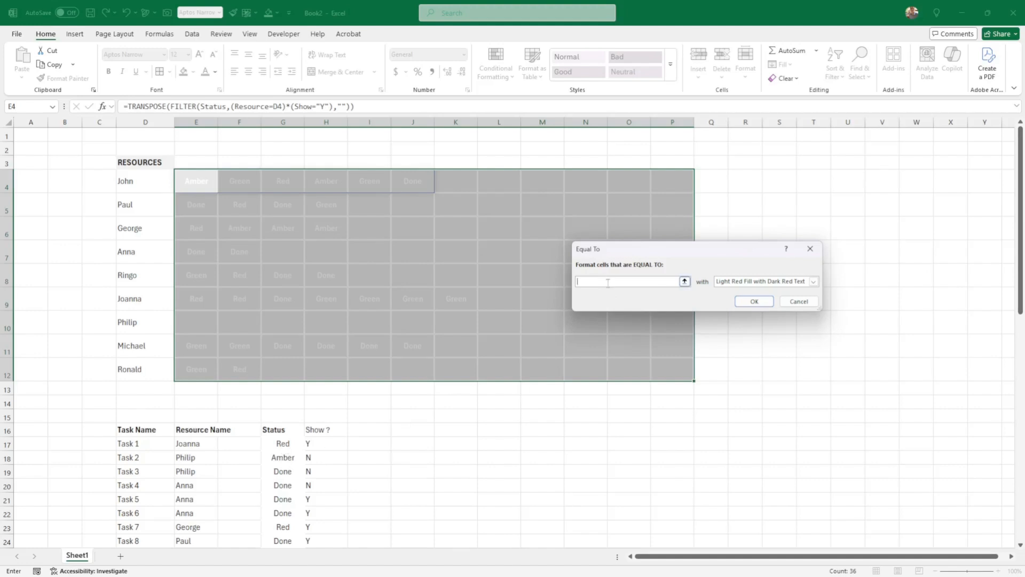
text(Green)
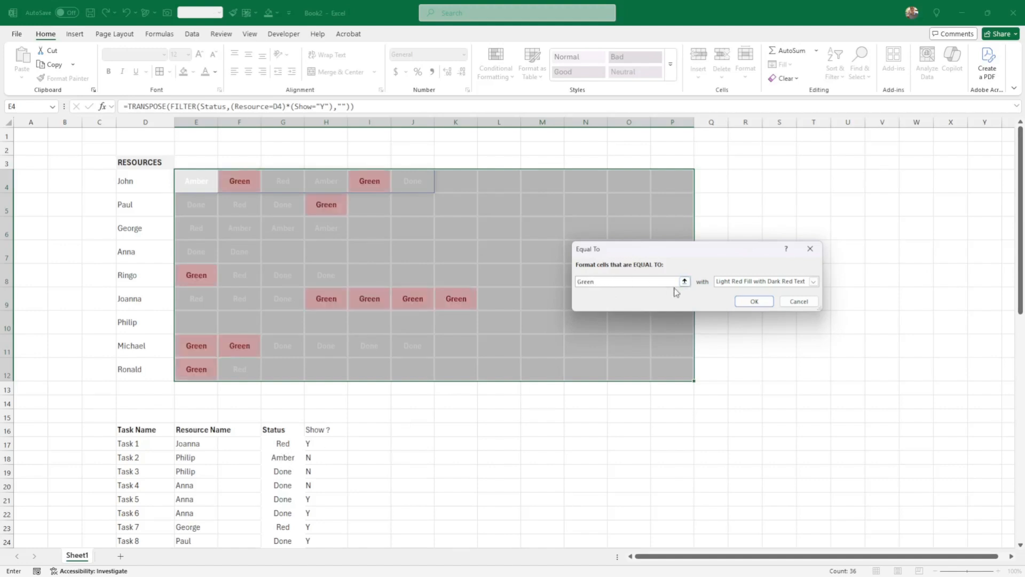
click(813, 281)
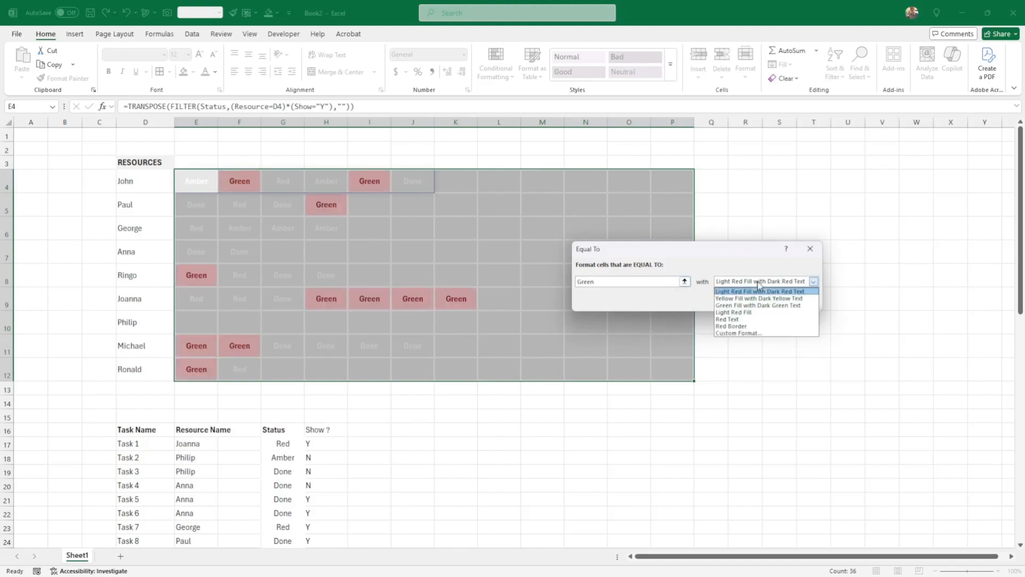
click(753, 334)
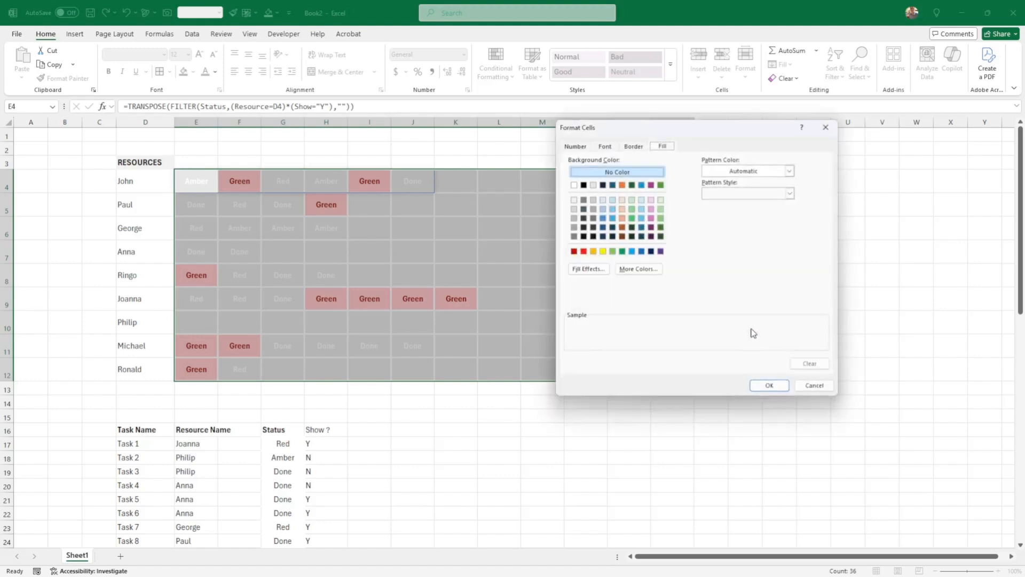
click(613, 251)
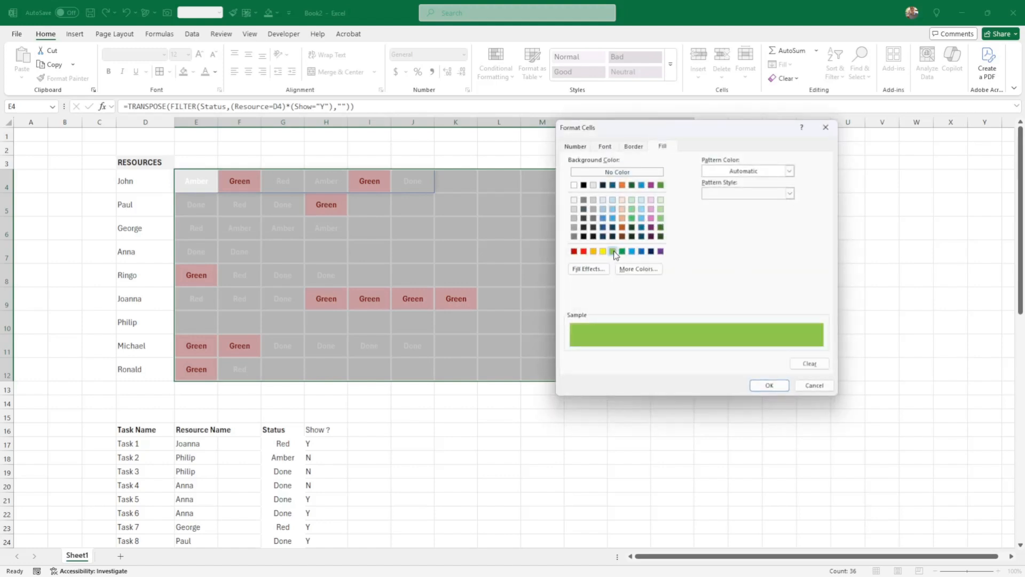
click(768, 385)
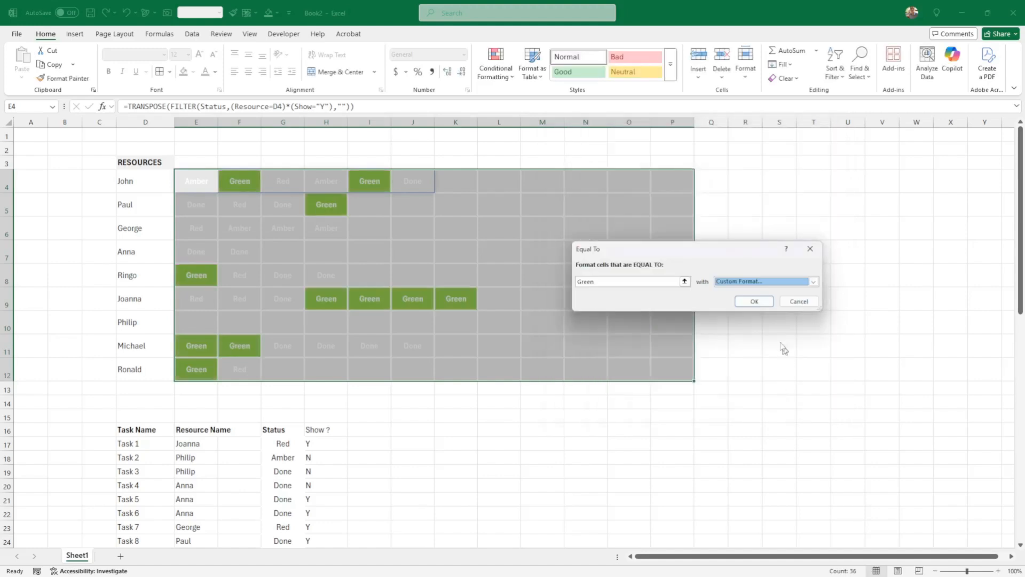
click(755, 300)
click(790, 294)
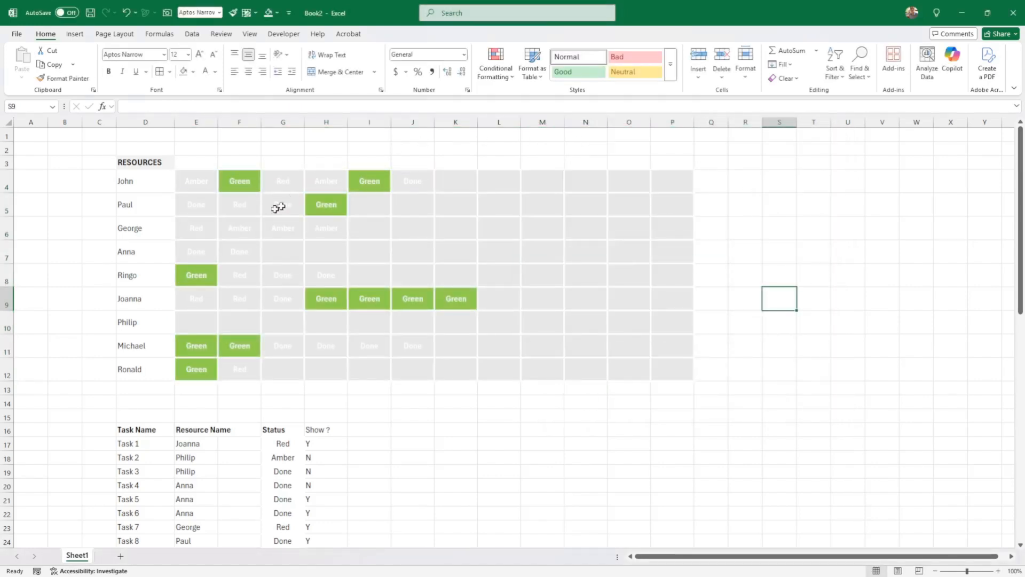
Step: Duplicate the Green conditional formatting rule for E4:P12 three times
drag(188, 180, 663, 362)
click(503, 78)
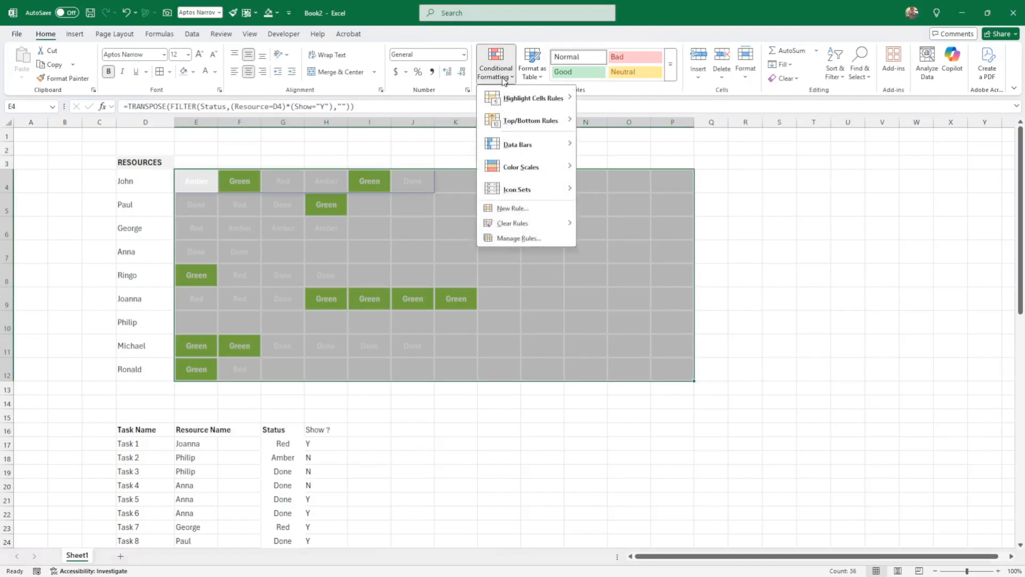
click(519, 239)
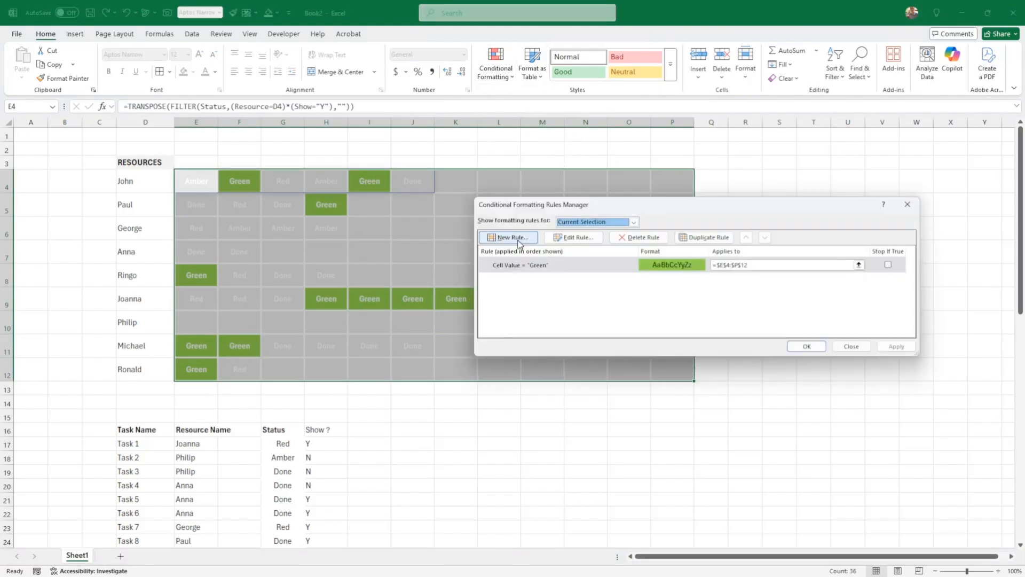
click(531, 265)
click(706, 238)
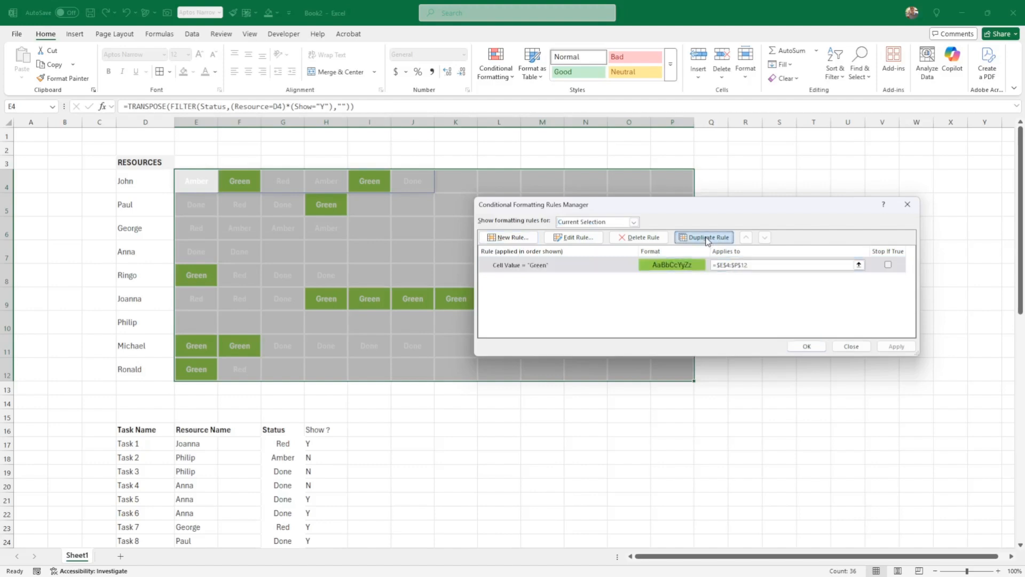
click(706, 239)
click(707, 238)
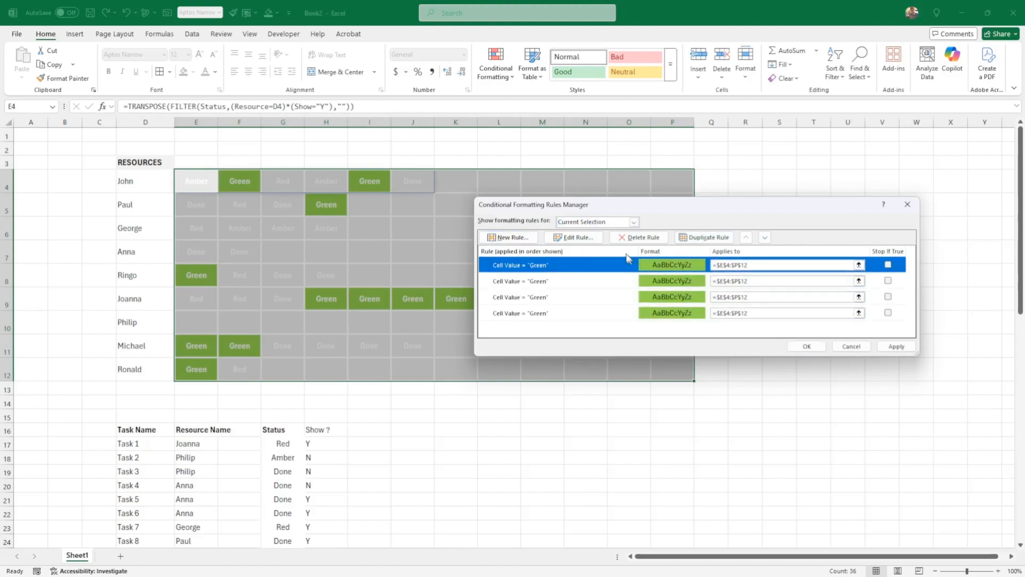
Step: Change the first rule in the list to match the value Blue with a light blue fill, and apply it
click(577, 238)
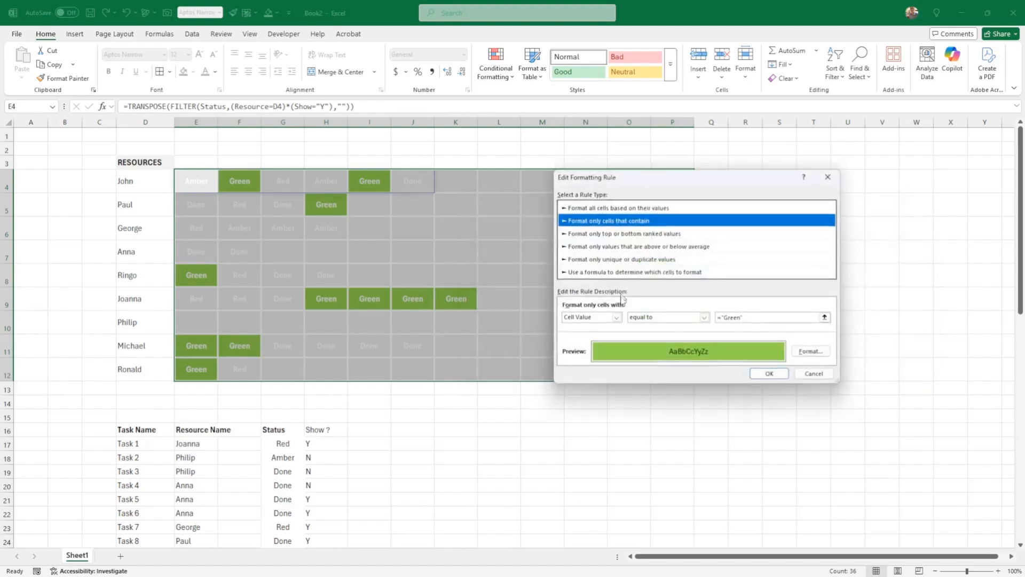
click(750, 319)
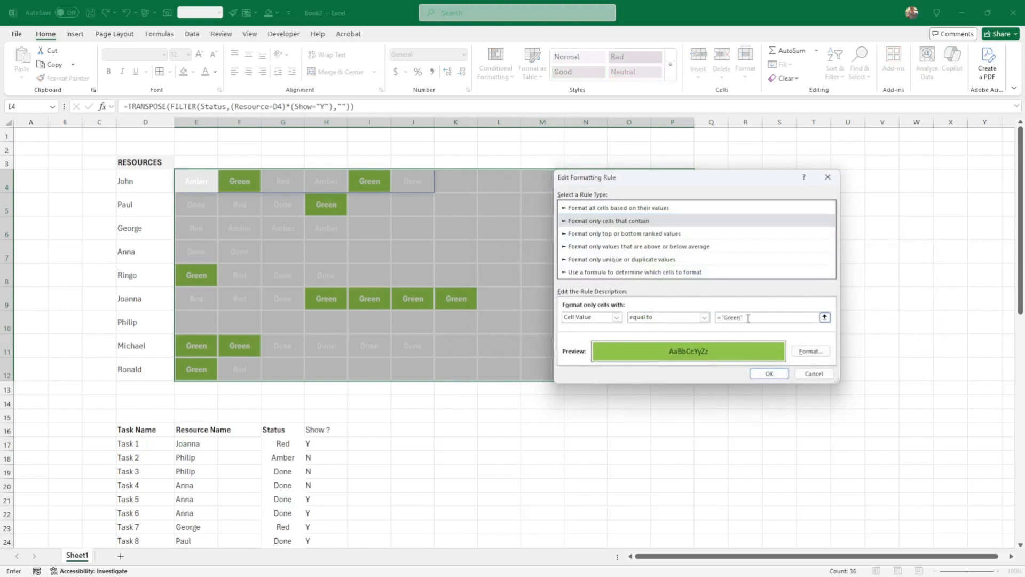
drag(743, 318, 704, 318)
text(Blue)
click(810, 351)
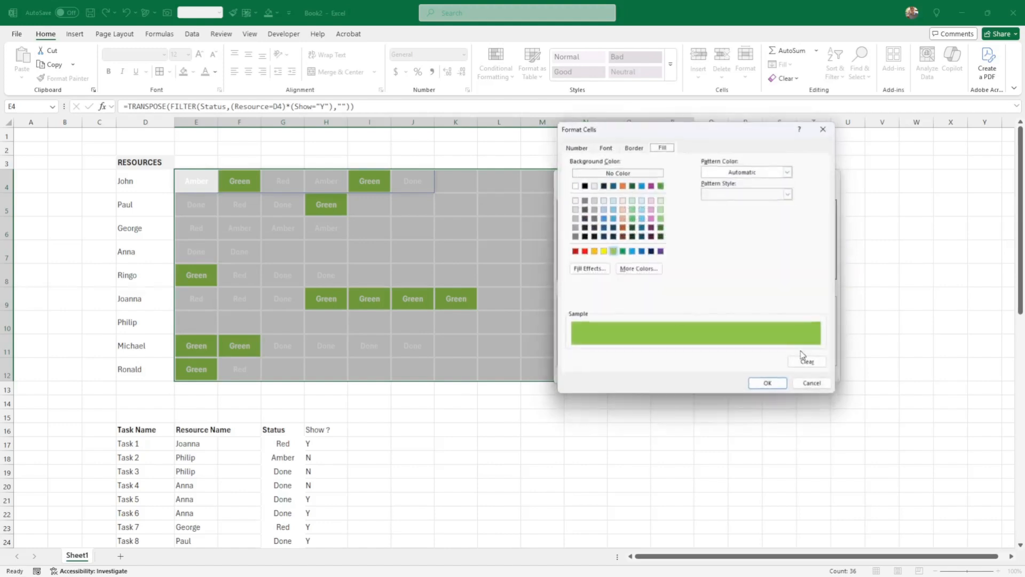
click(633, 253)
click(769, 385)
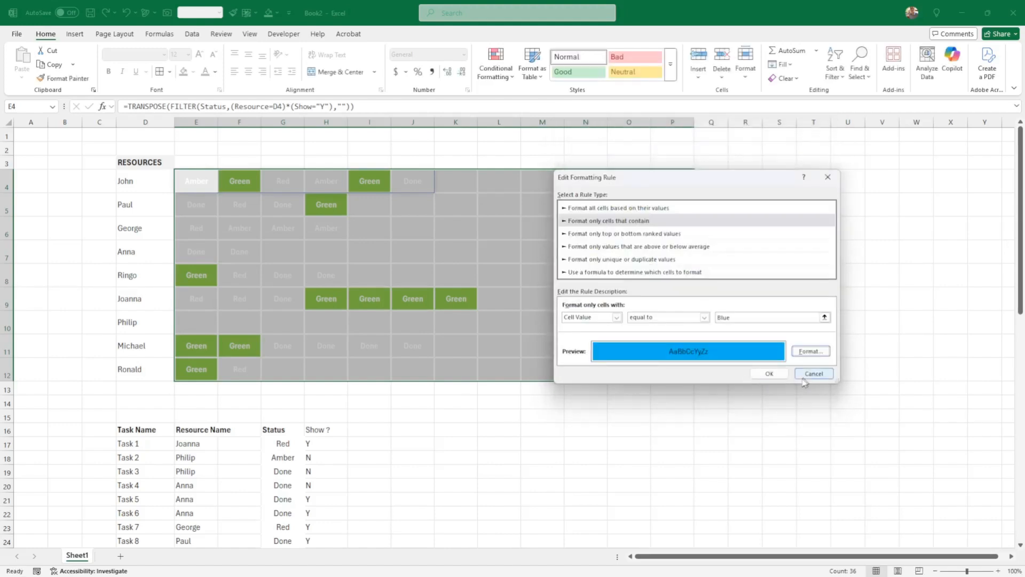
click(768, 373)
click(898, 347)
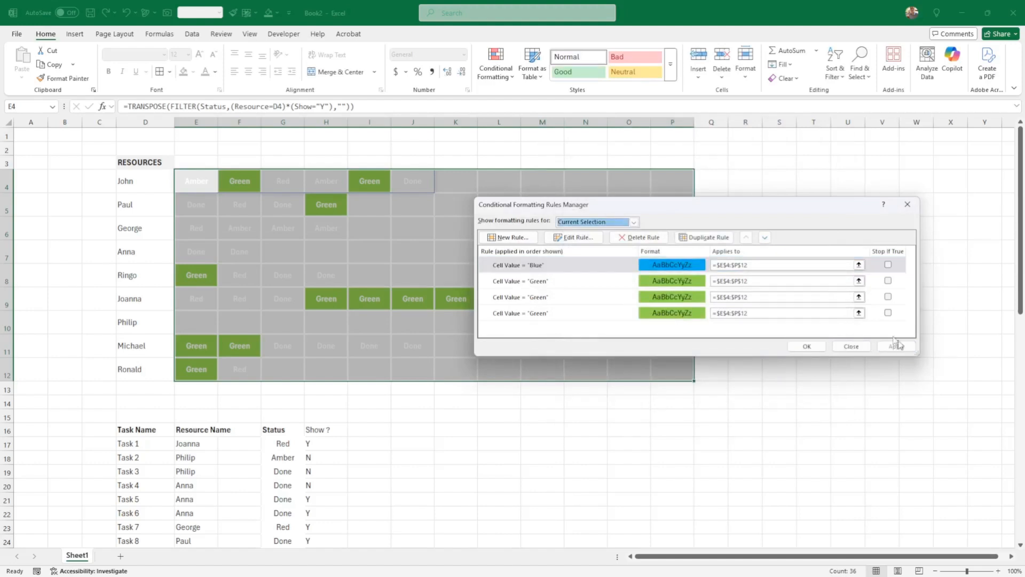
Step: Set the blue-filled rule's match value to Done and apply the change to the status grid
click(569, 238)
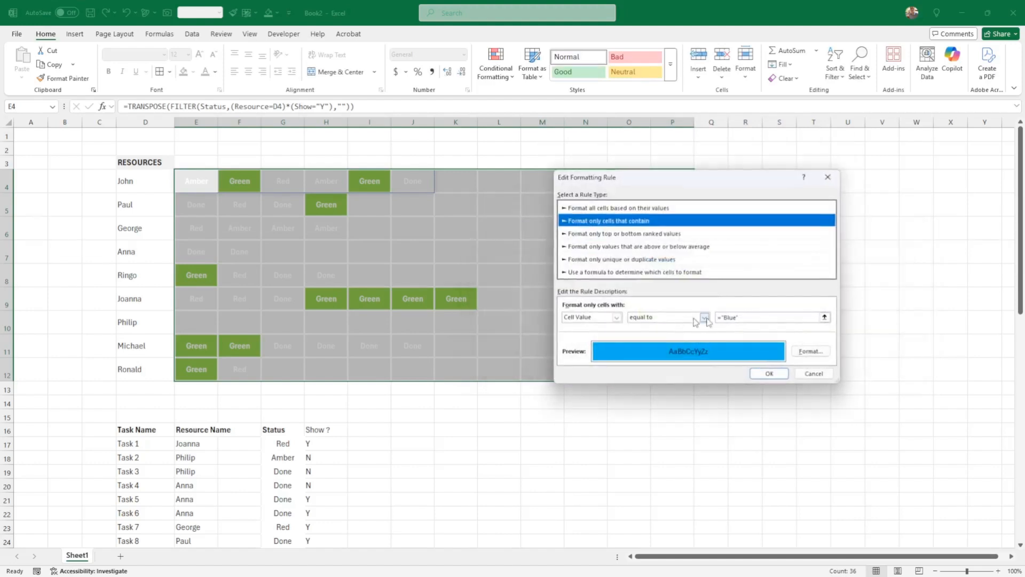
drag(741, 318, 713, 319)
text(Done)
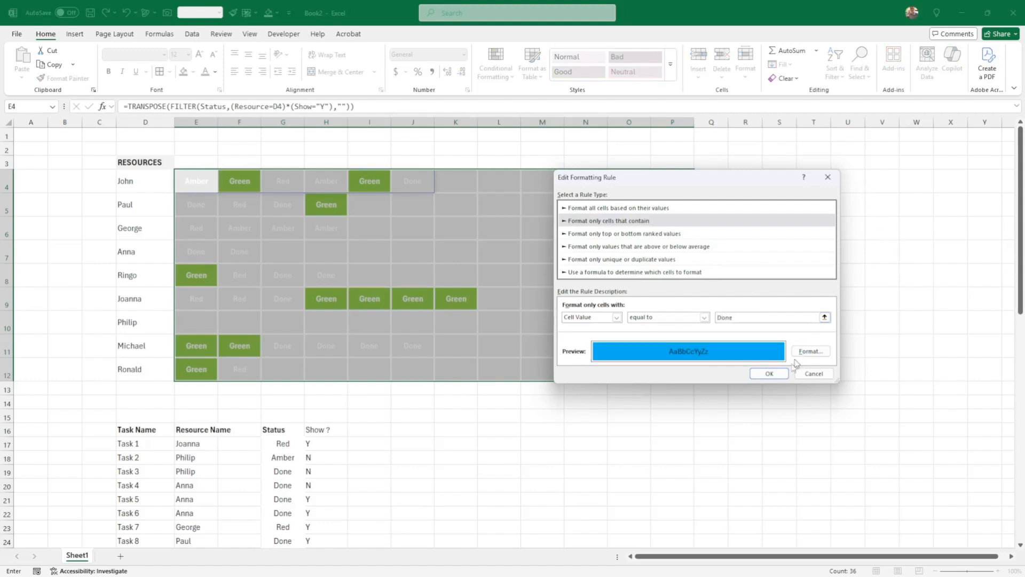
click(769, 373)
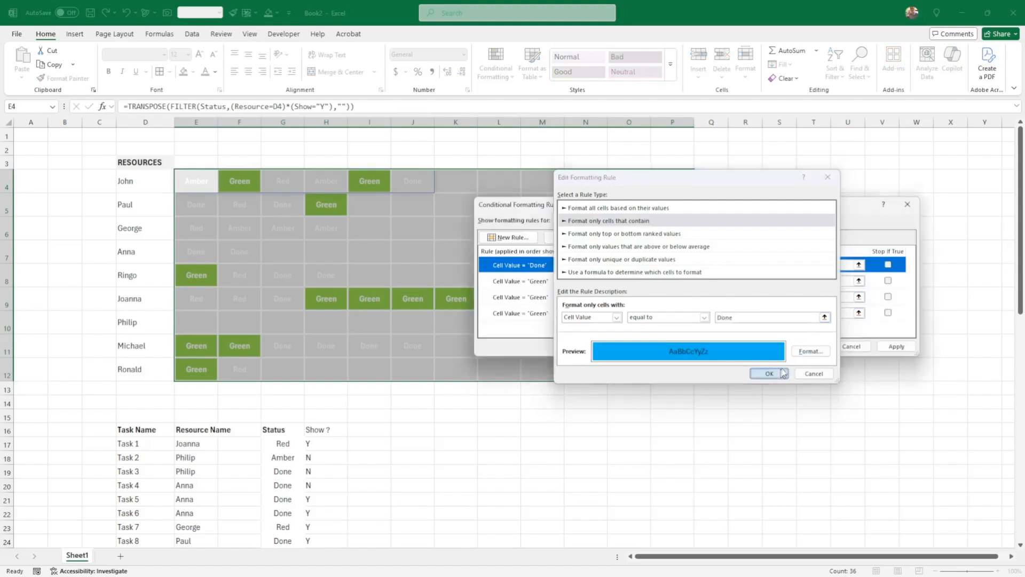
click(902, 346)
click(899, 346)
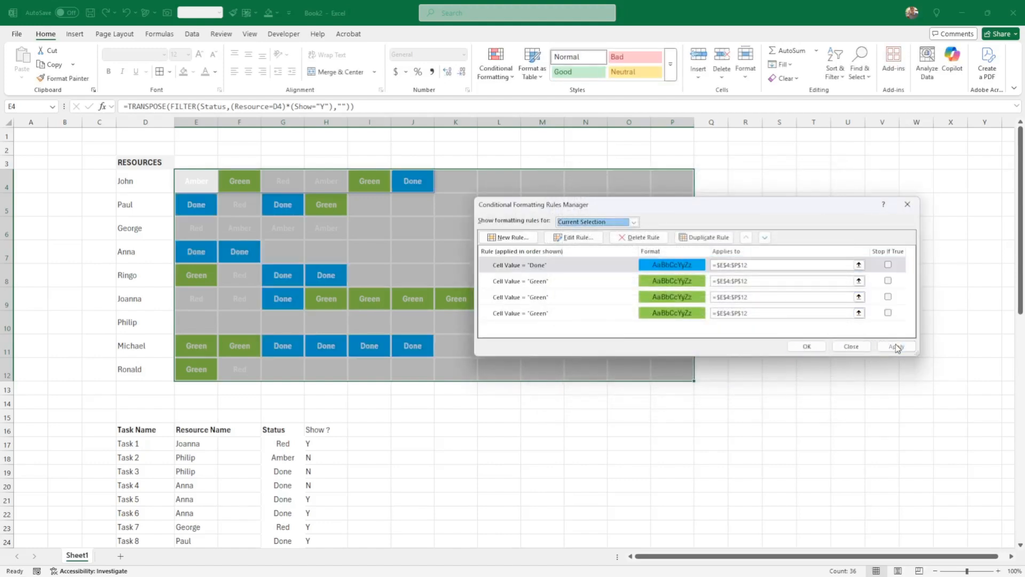
Step: Set the match value of the second rule in the list to Amber
click(684, 281)
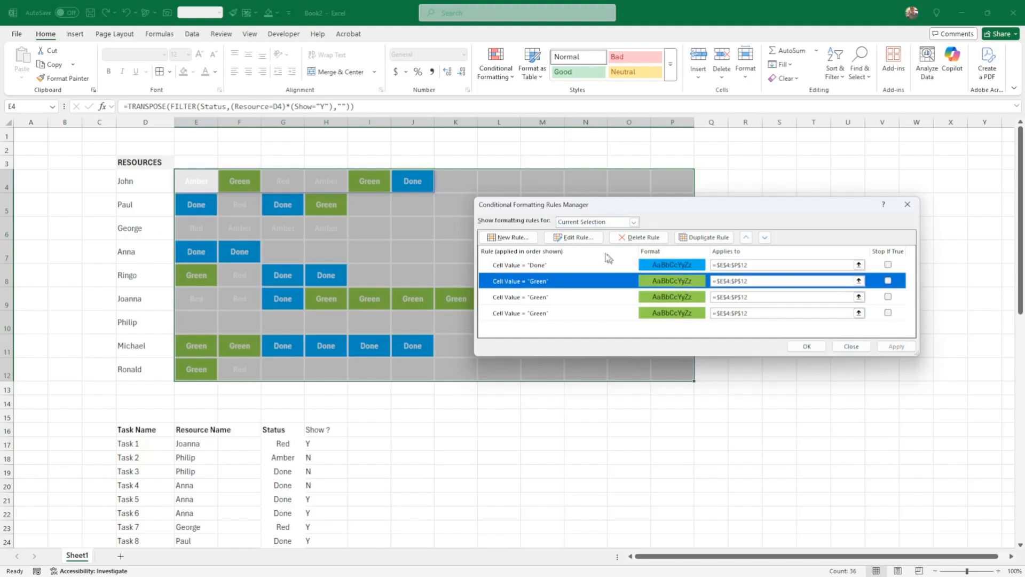
click(577, 239)
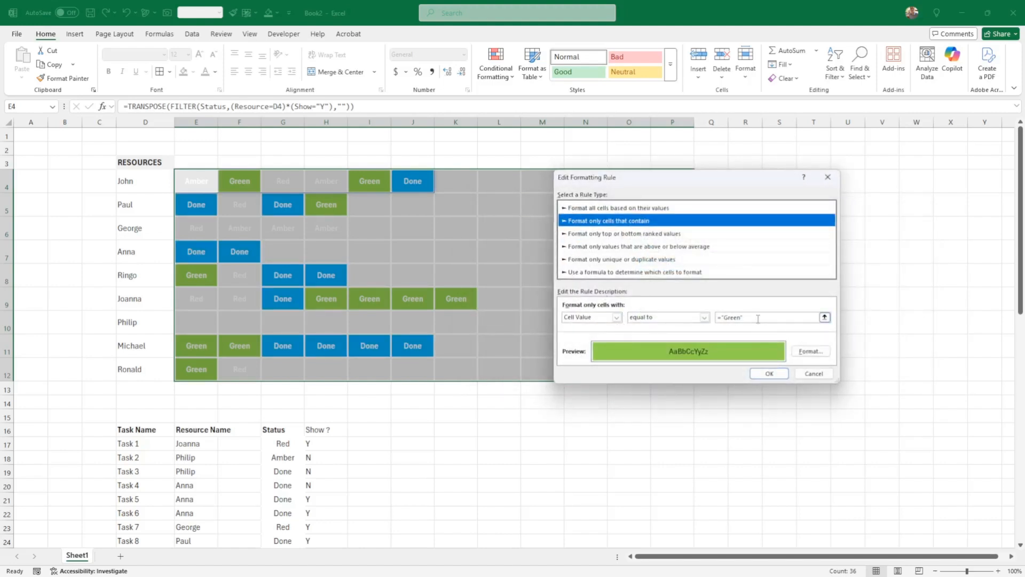
drag(758, 317, 713, 309)
text(Am)
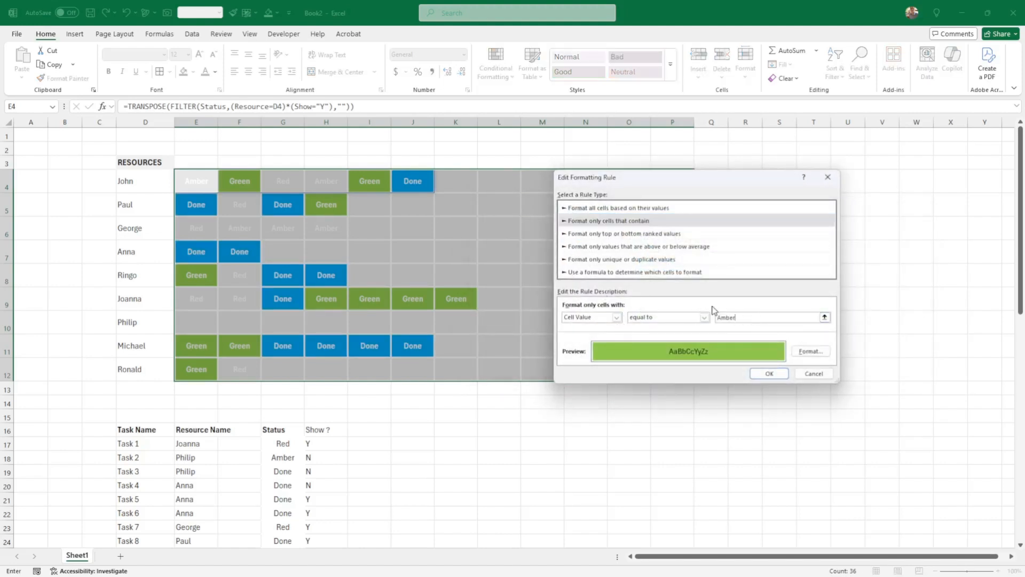
text(ber)
key(Return)
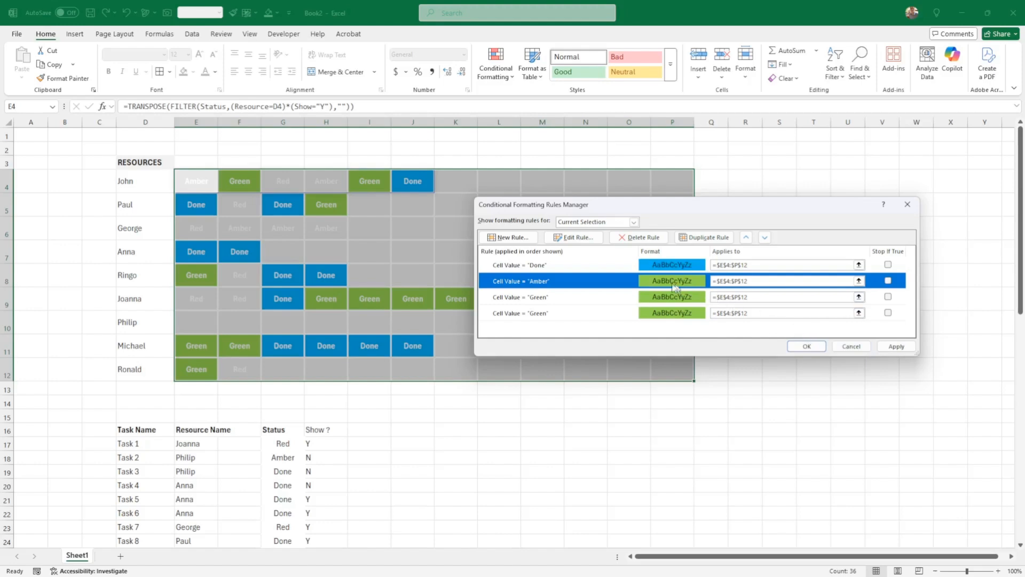
Step: Give the Amber rule an orange fill
click(573, 237)
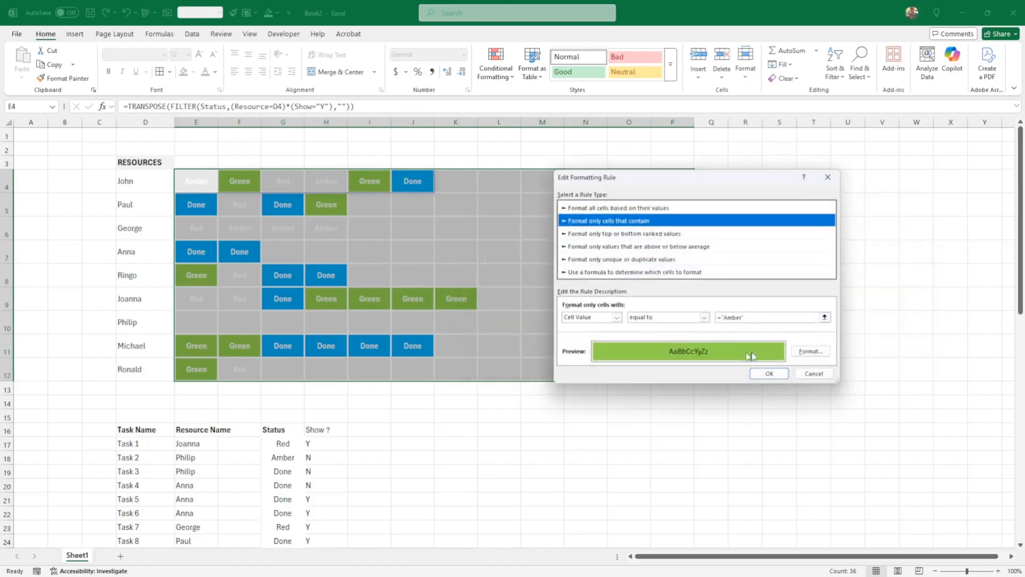
click(810, 353)
click(593, 251)
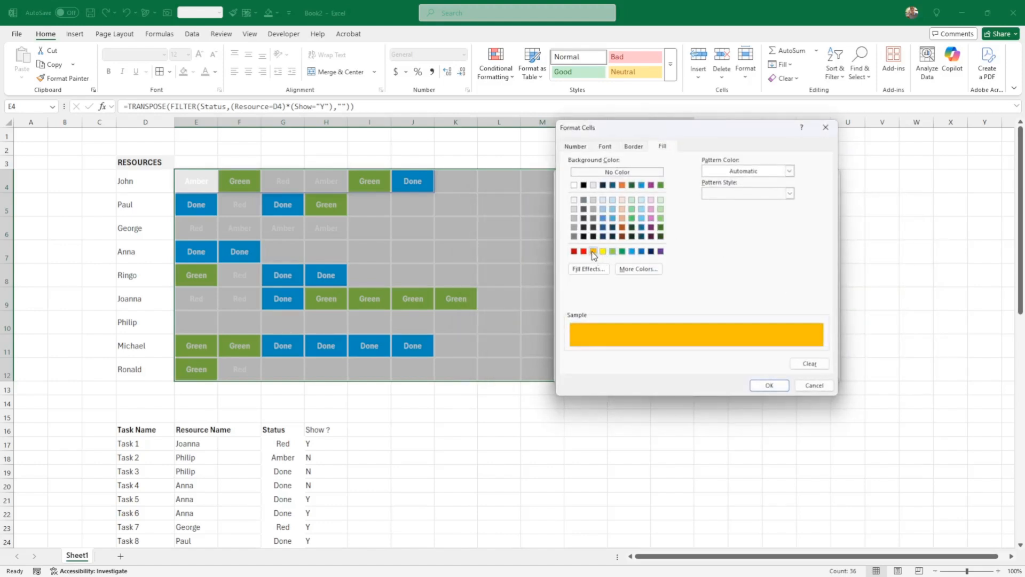
click(764, 387)
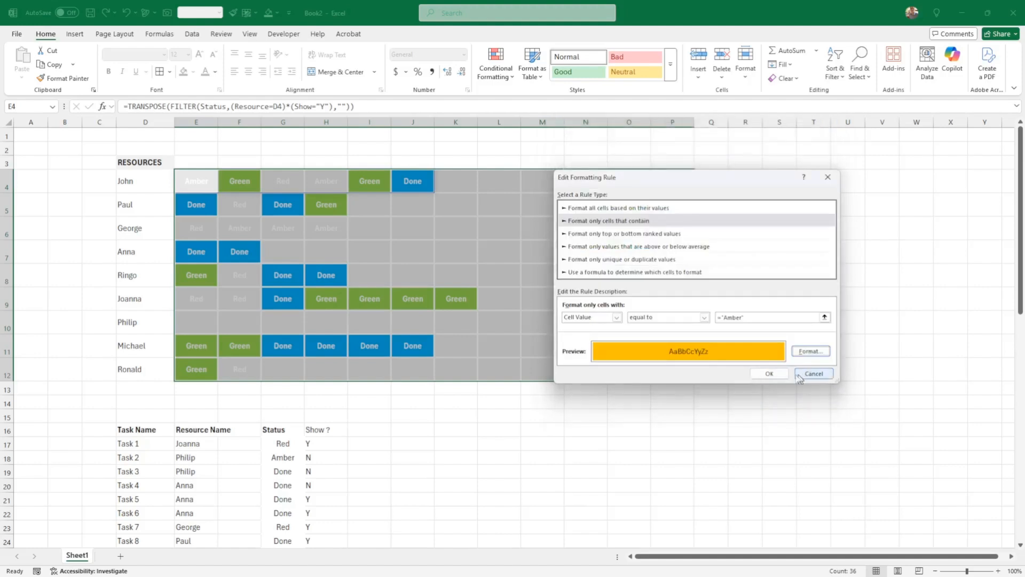
click(772, 373)
Step: Set the match value of the third rule in the list to Red
click(669, 298)
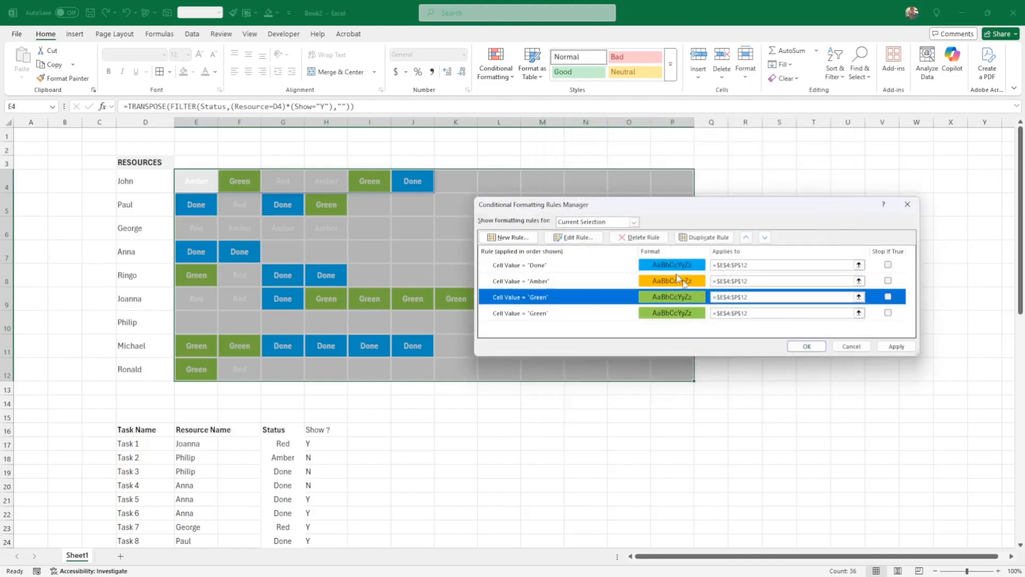
click(567, 239)
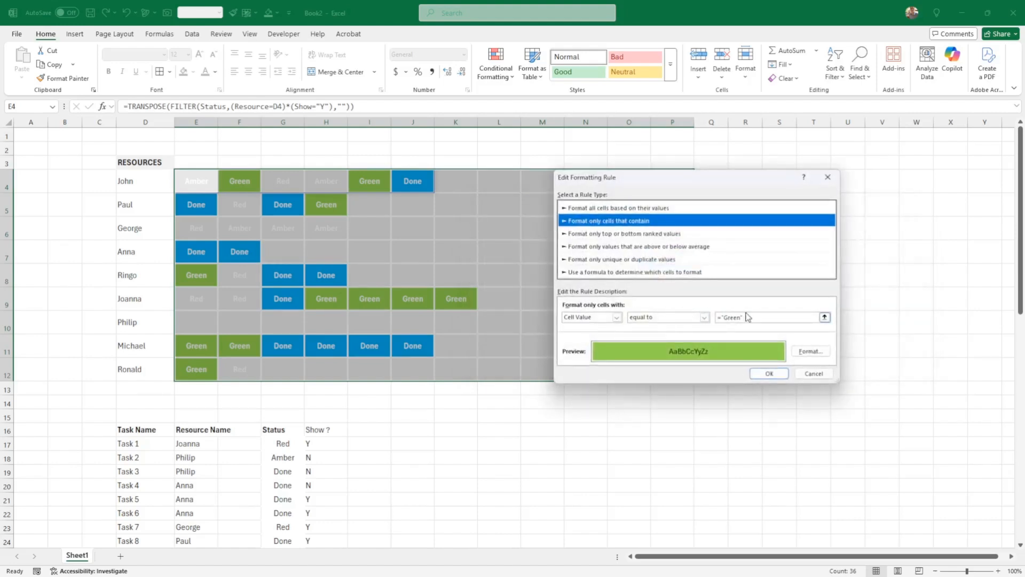
text(Red)
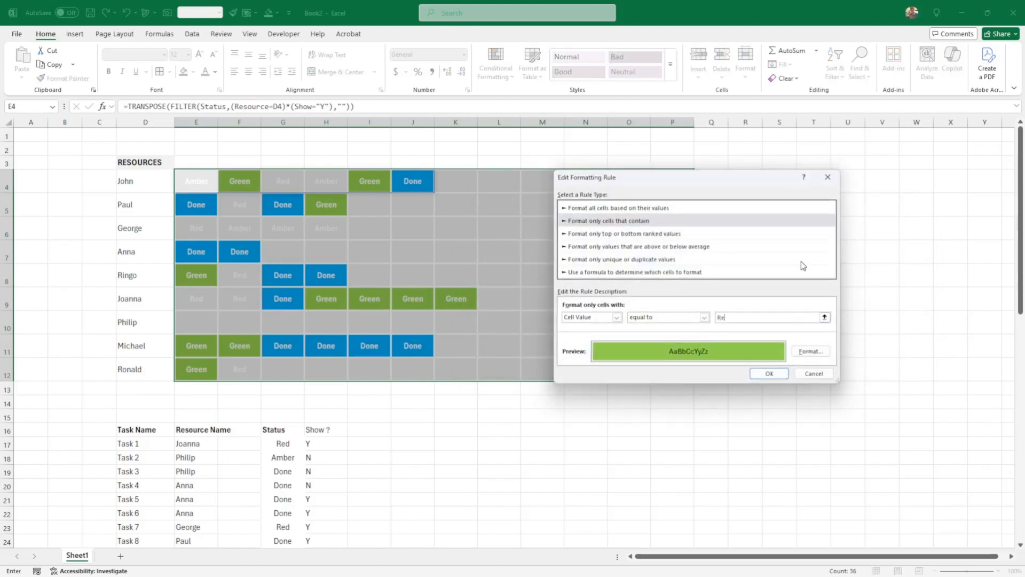
Step: Give the Red rule a light red custom fill of RGB 255, 143, 146 and apply the rules to the status grid
click(818, 352)
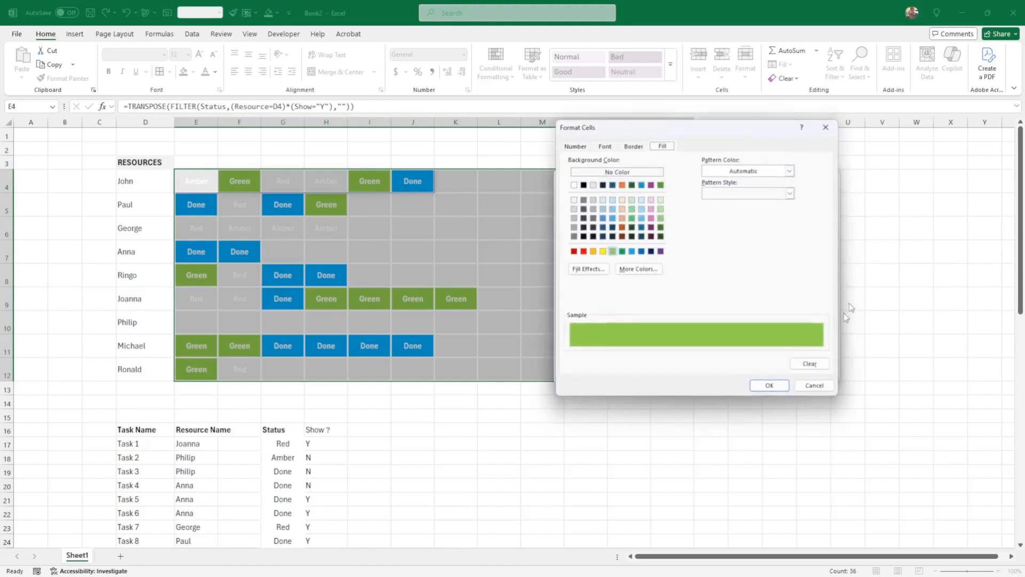
click(583, 252)
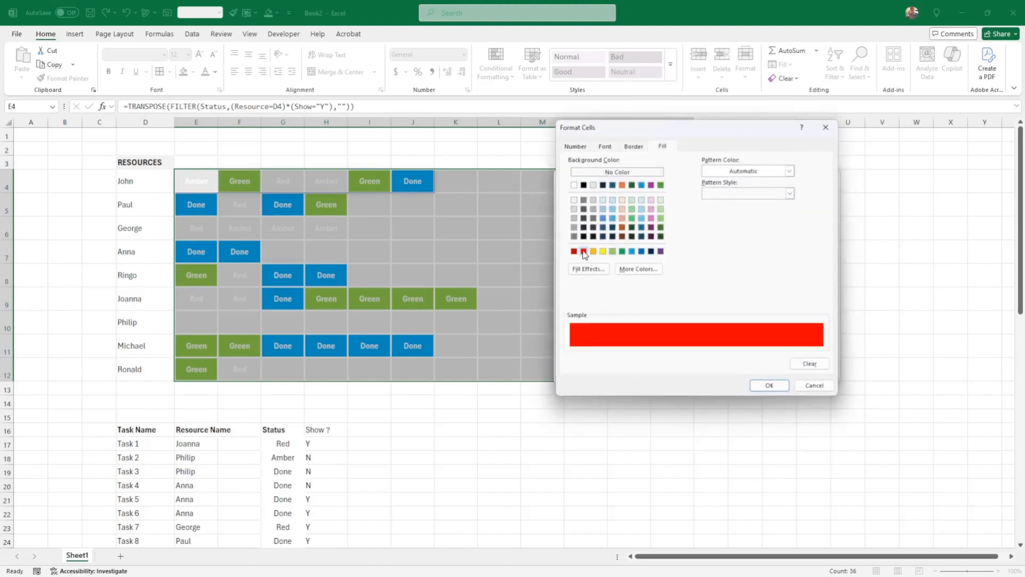
click(637, 270)
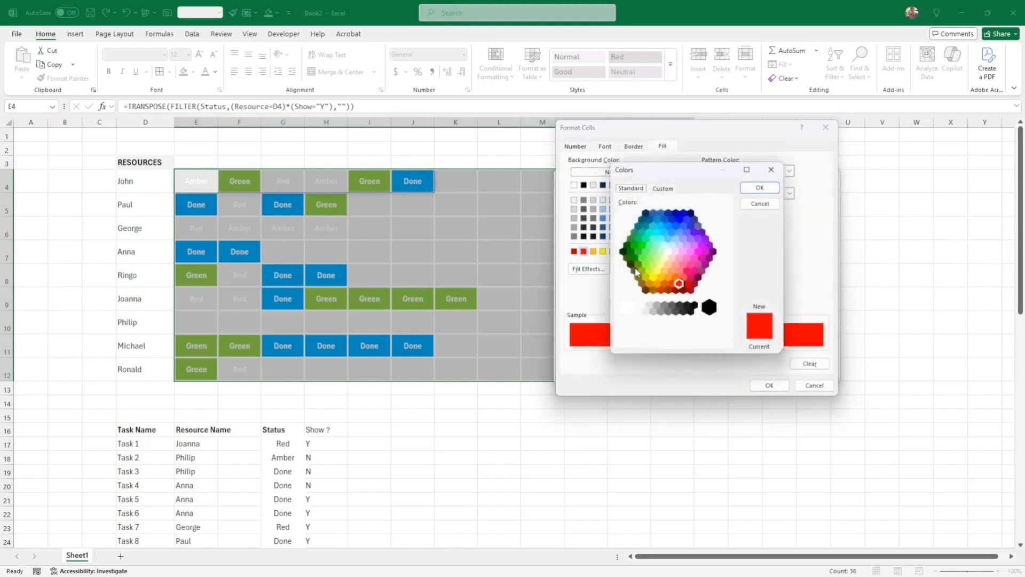
click(679, 271)
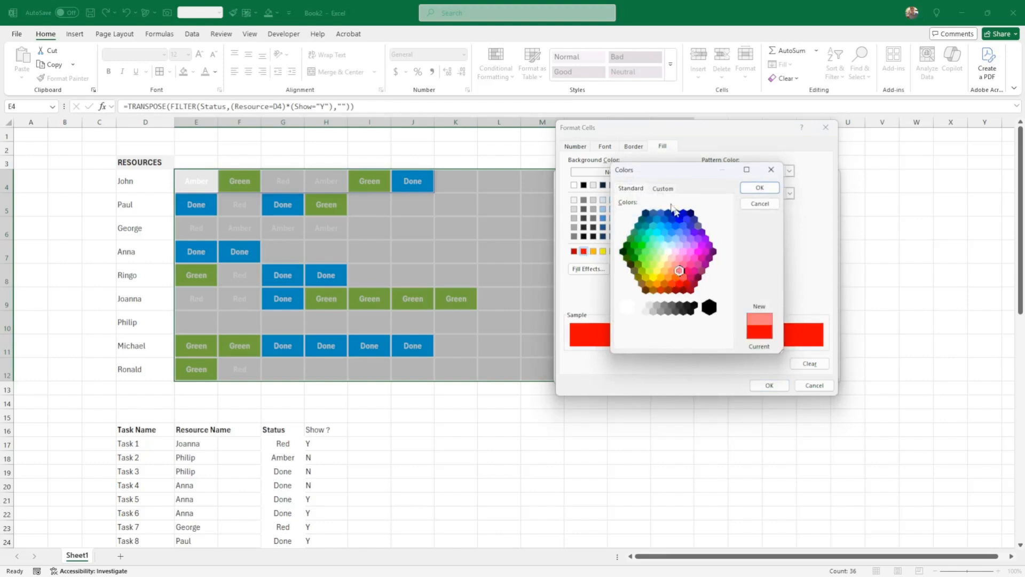
click(661, 190)
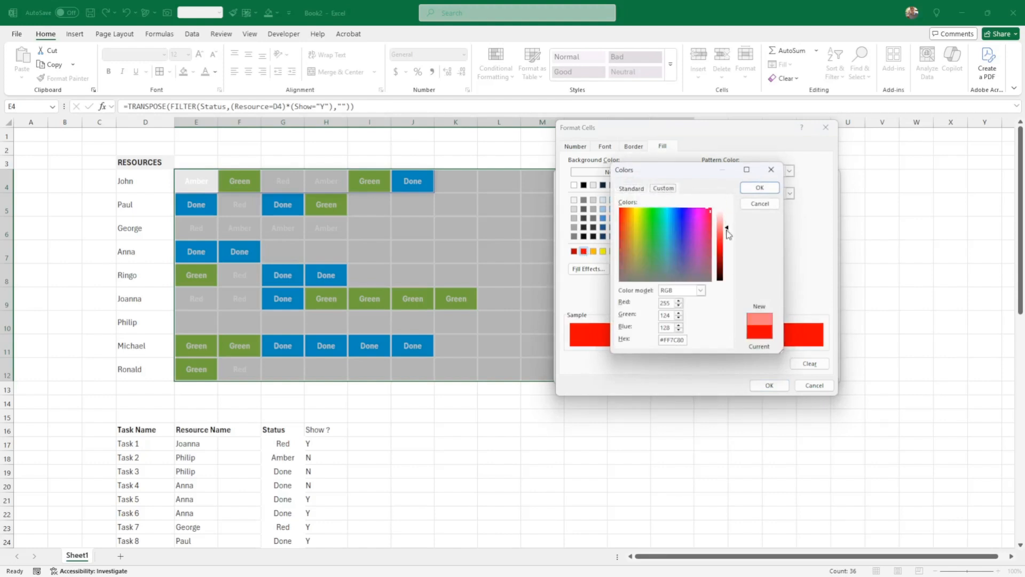
drag(728, 234, 729, 231)
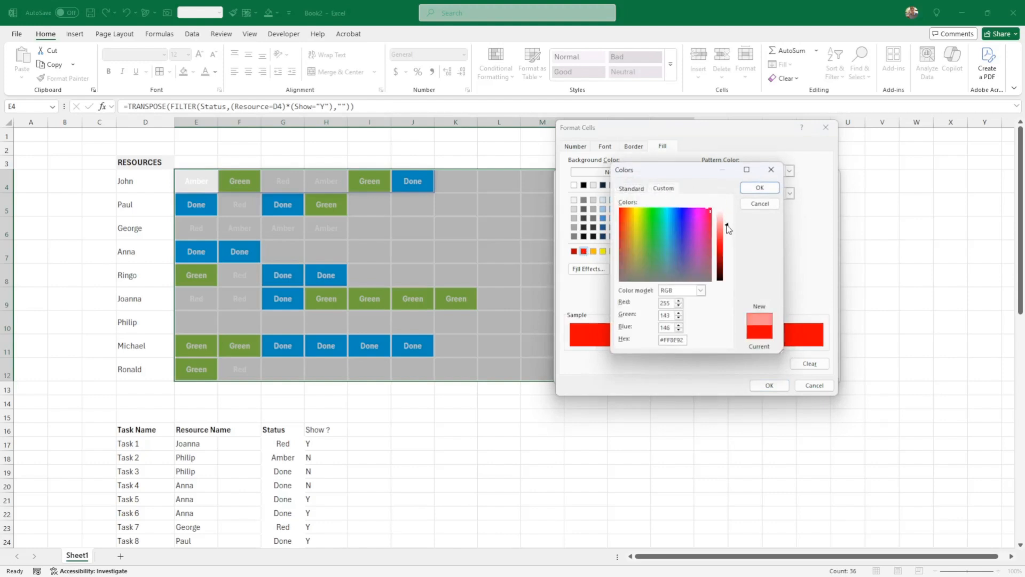
click(760, 189)
click(768, 385)
click(771, 368)
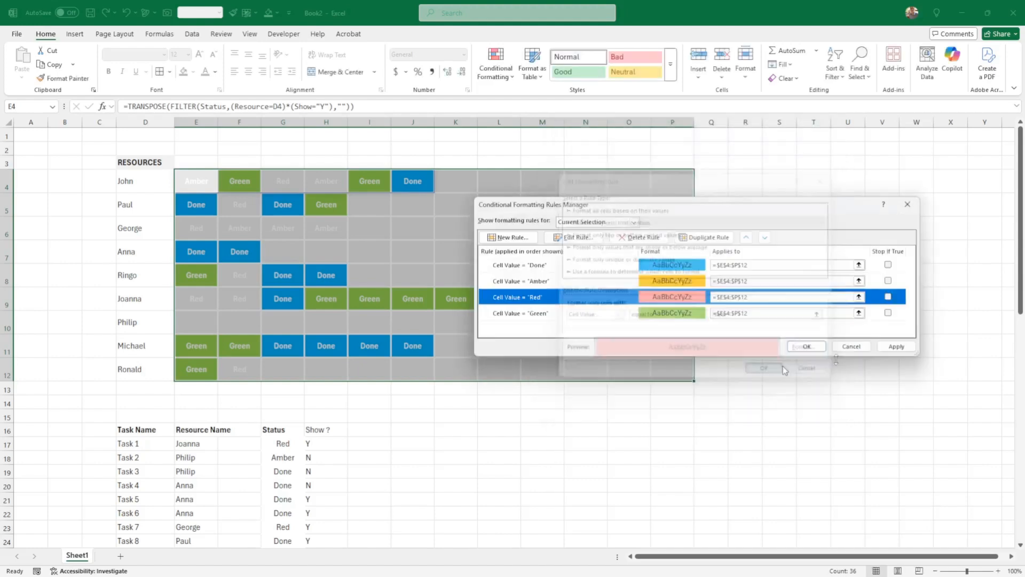
click(896, 346)
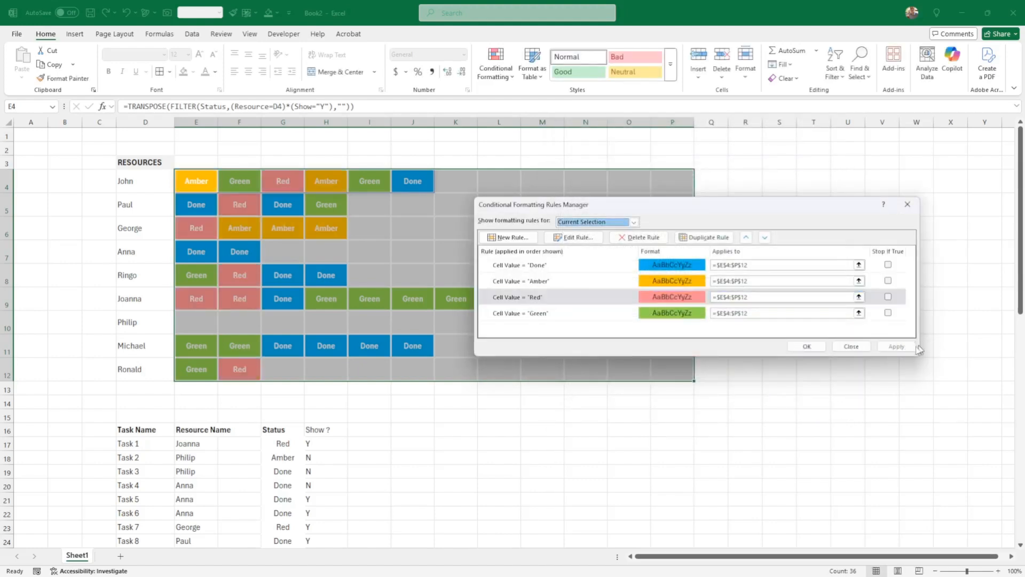
click(807, 346)
Step: Hide the worksheet's gridlines
click(817, 369)
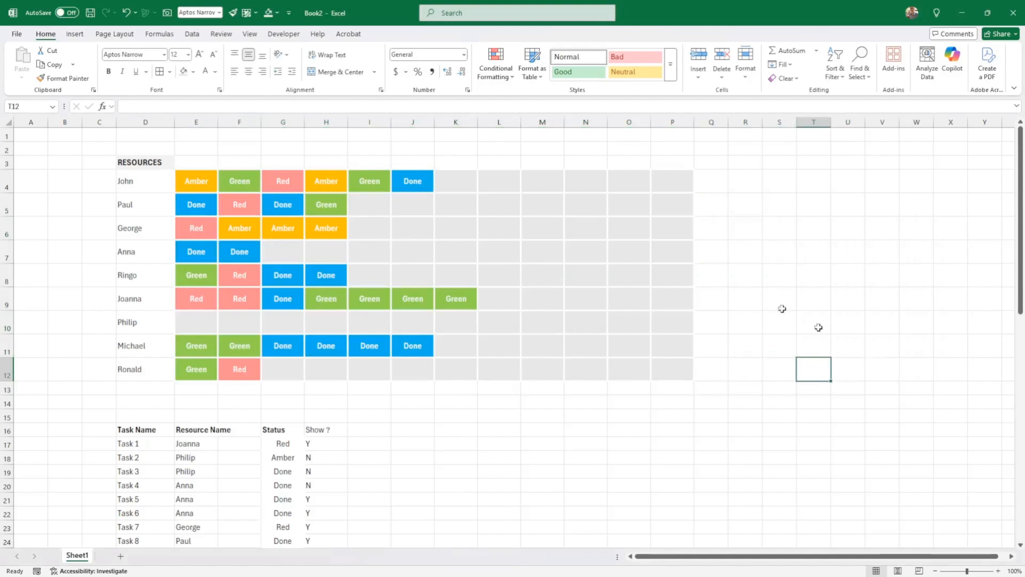
click(250, 35)
click(309, 64)
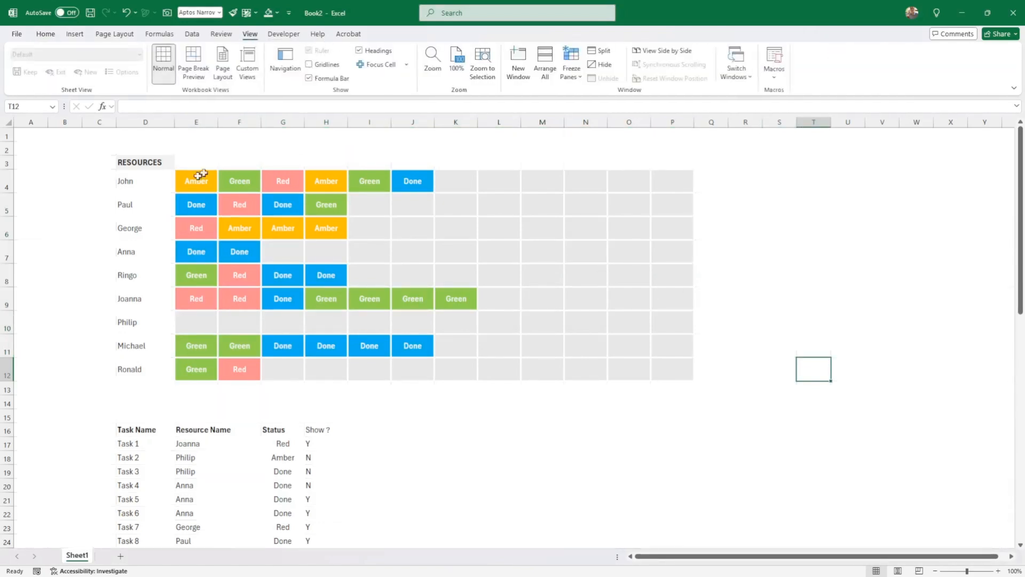
Step: Make the resource names in D4:D12 bold and centre them horizontally
drag(142, 186, 143, 364)
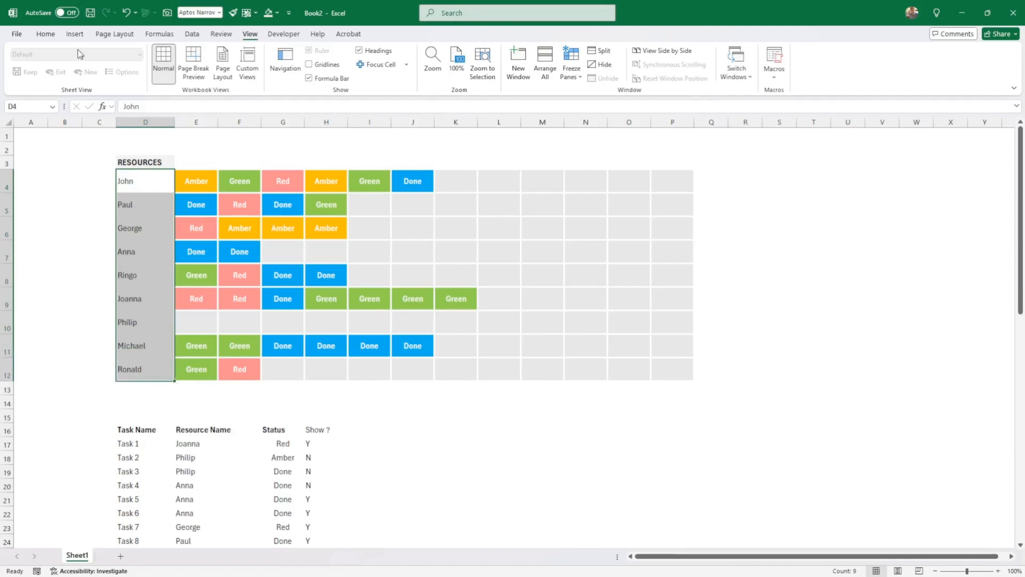
click(46, 34)
click(110, 73)
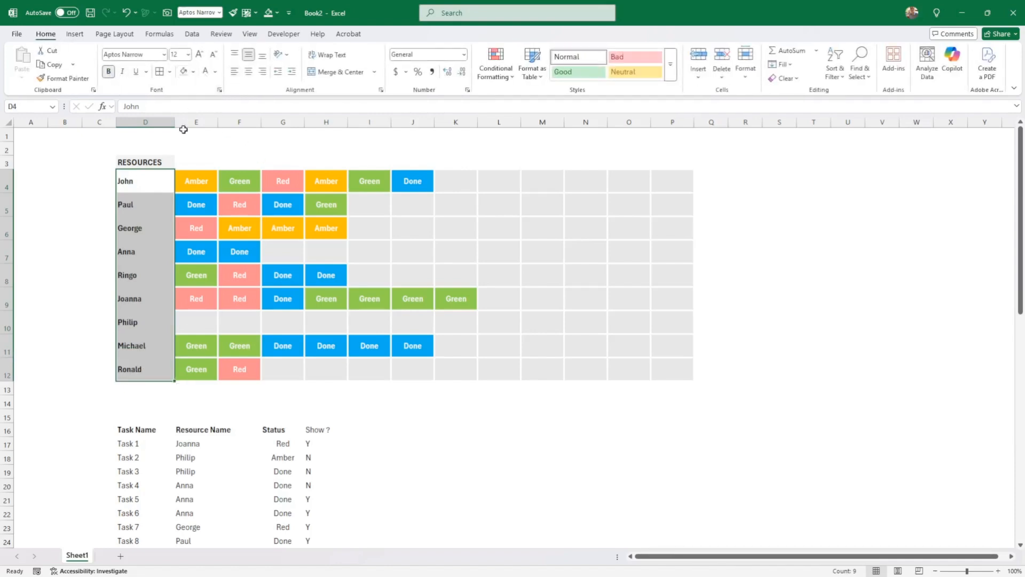
click(263, 72)
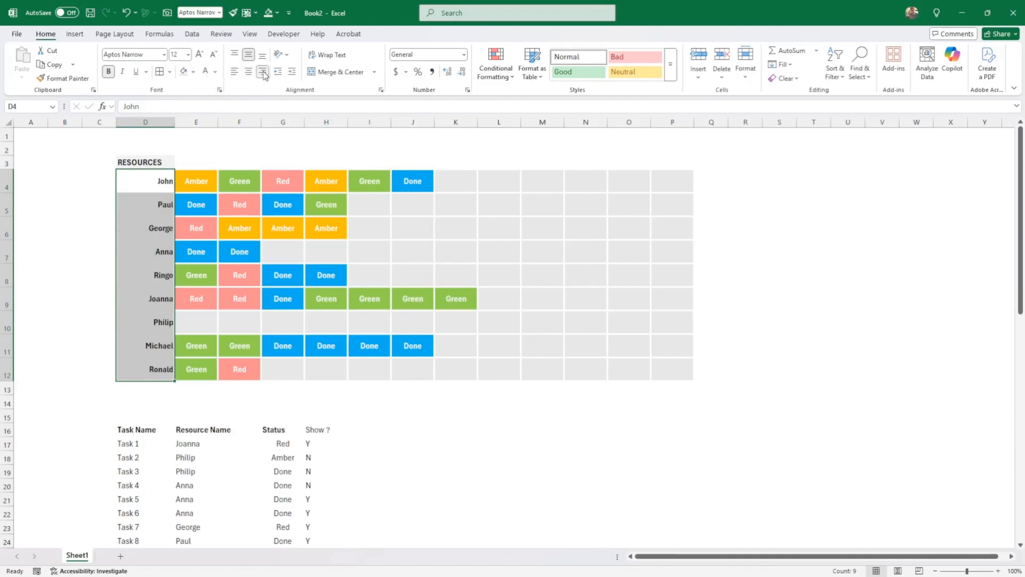
click(248, 72)
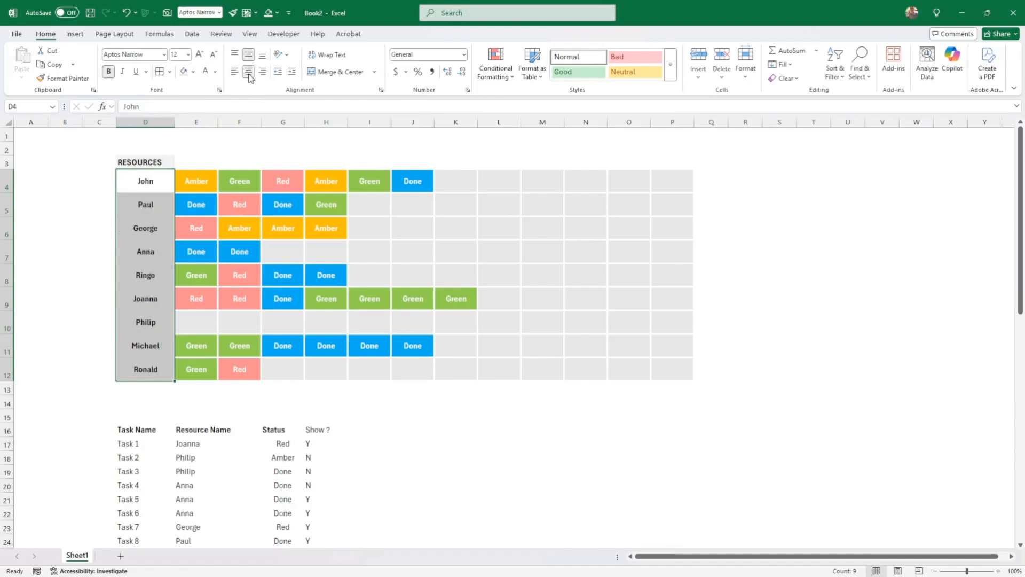
click(53, 326)
Step: Change the fill of the RESOURCES header cell to white
scroll(57, 323, down, 3)
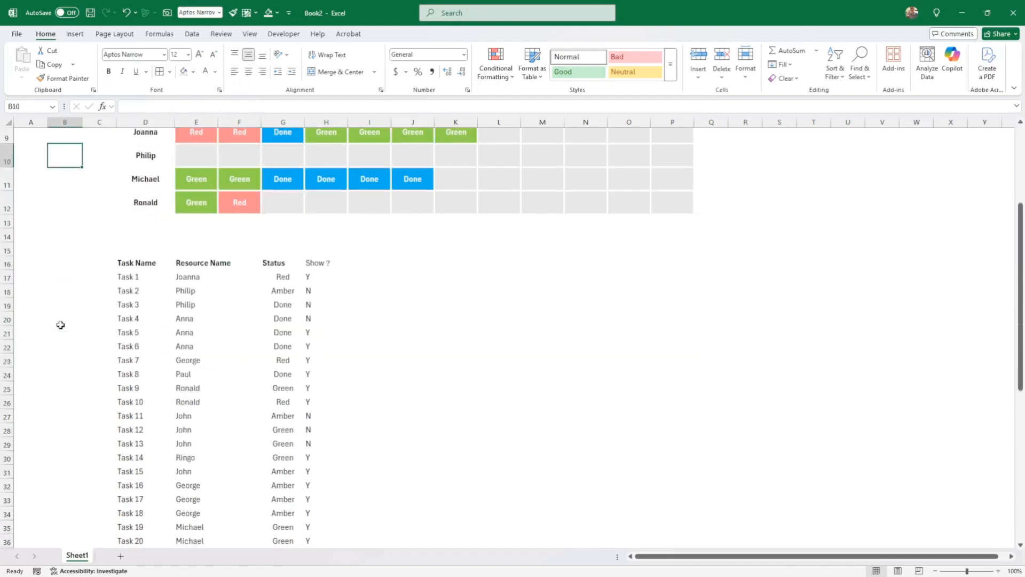
scroll(182, 267, up, 3)
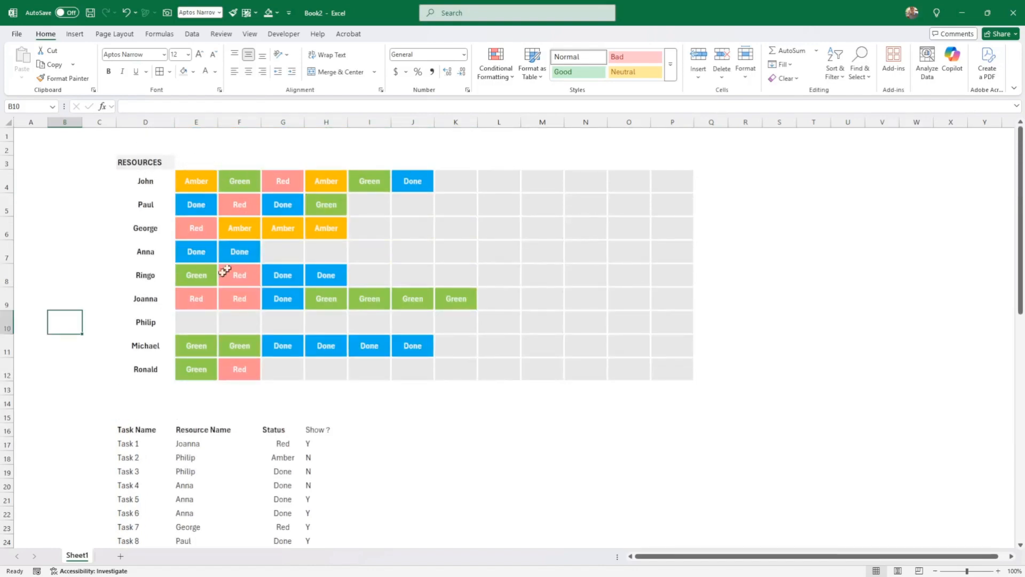
click(152, 166)
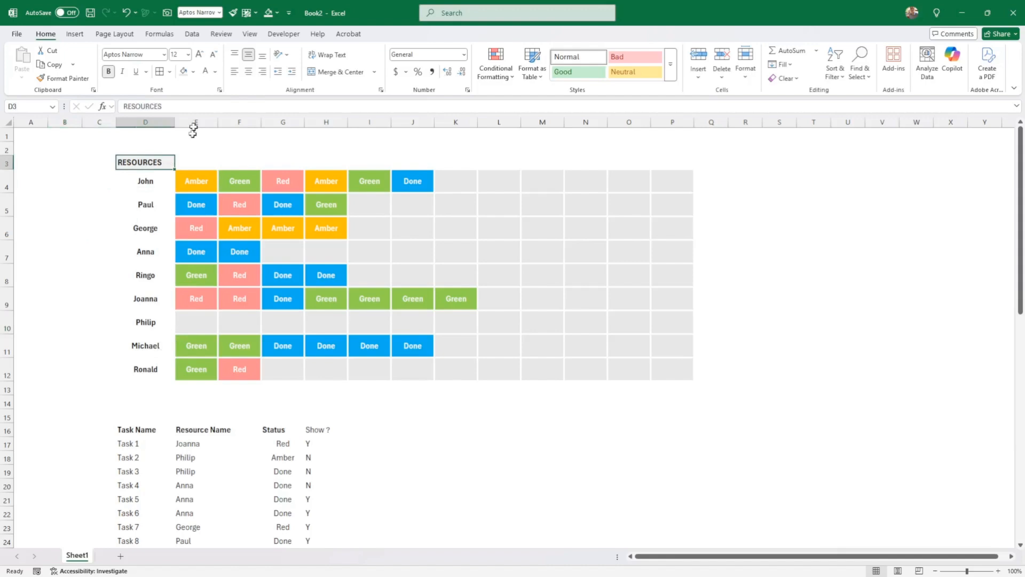
click(195, 76)
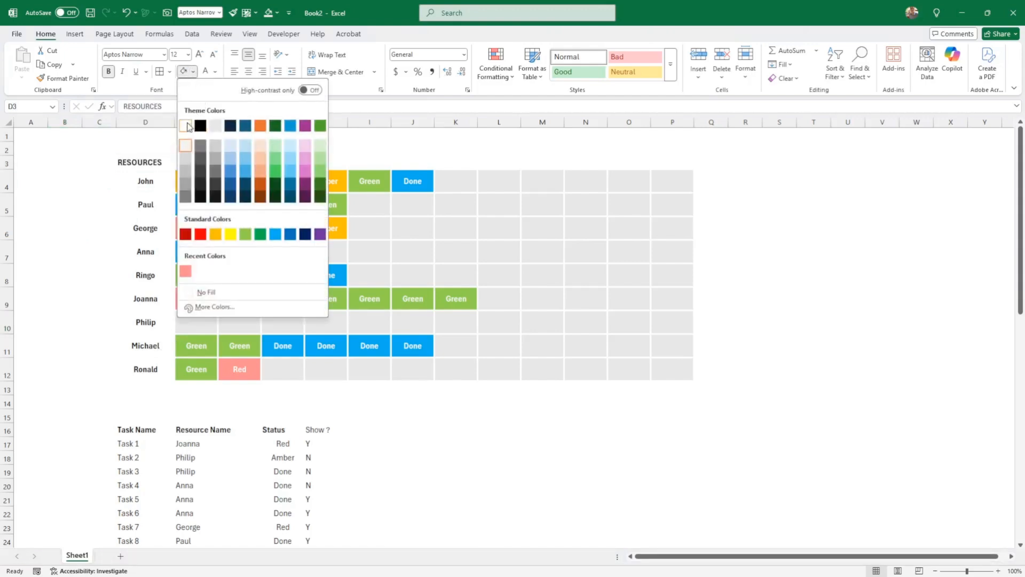
click(187, 122)
click(74, 199)
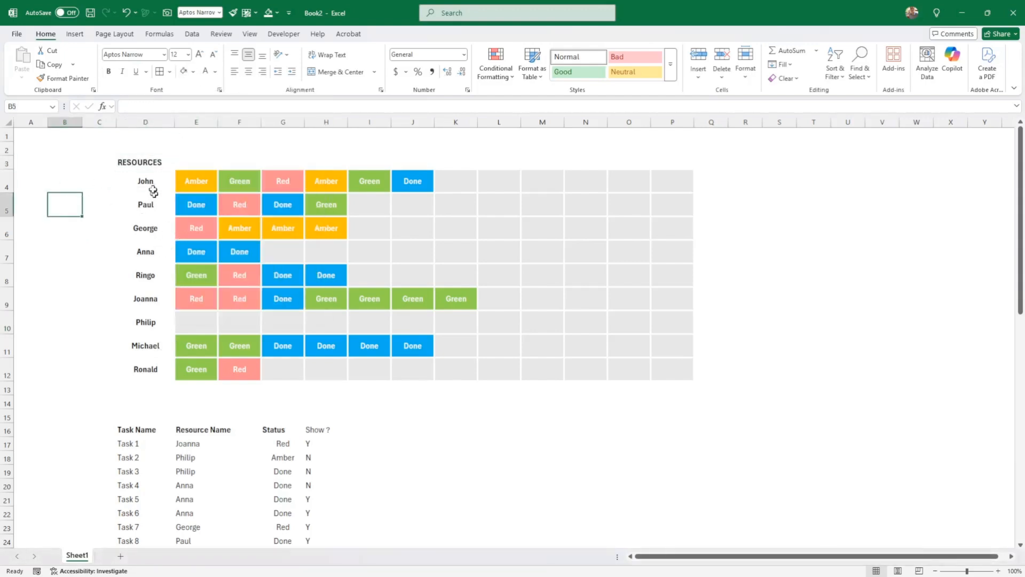
drag(151, 188, 141, 372)
click(91, 374)
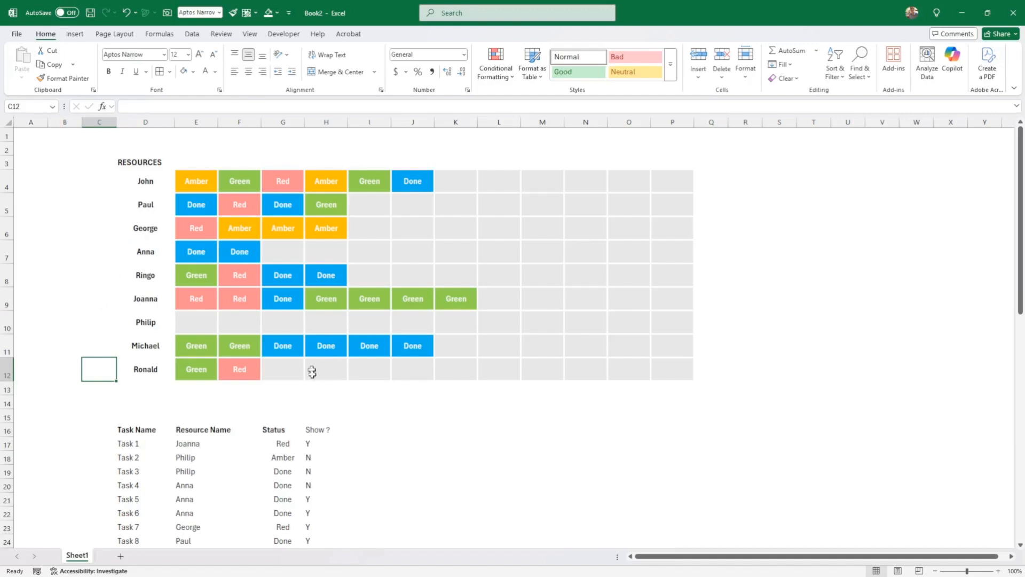
scroll(380, 391, down, 2)
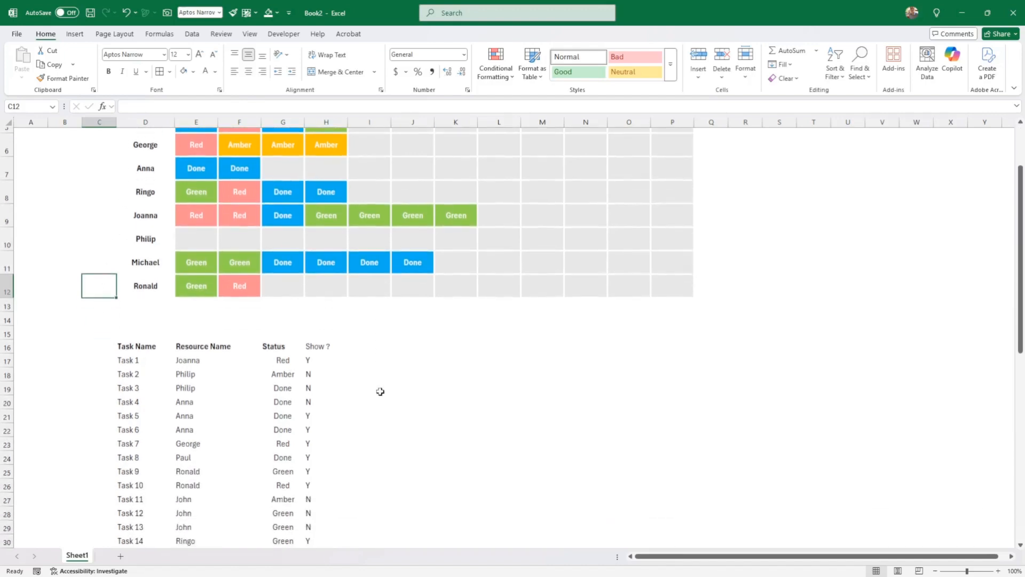
scroll(381, 391, down, 2)
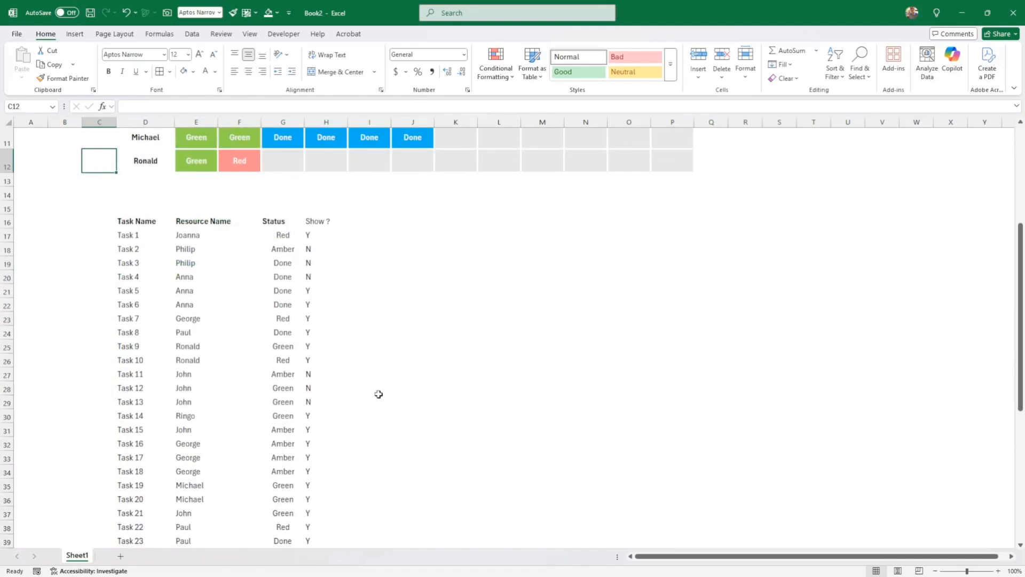
scroll(378, 394, up, 4)
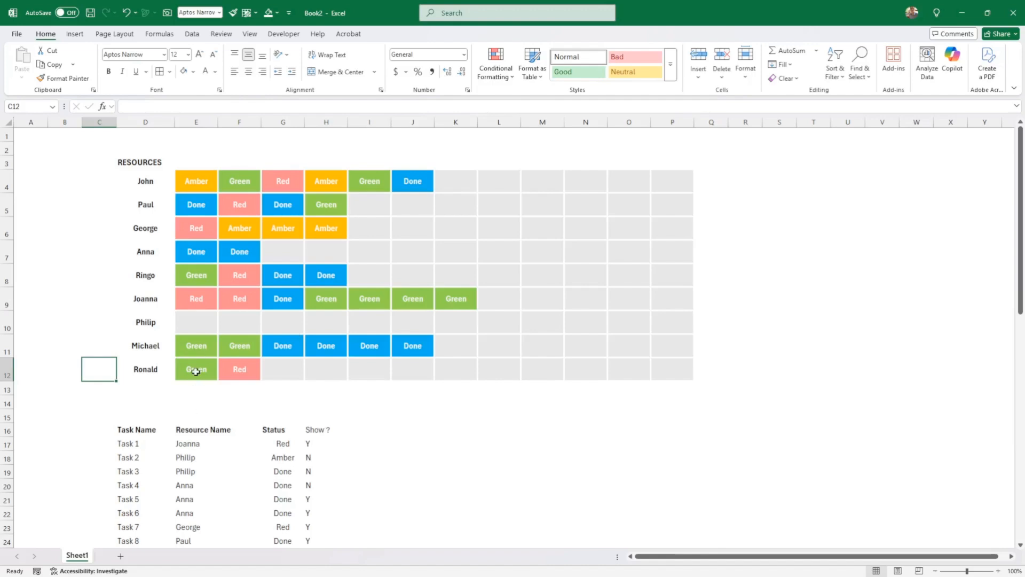
Step: Change the status of Task 1 in the task table to Amber
click(187, 448)
click(288, 447)
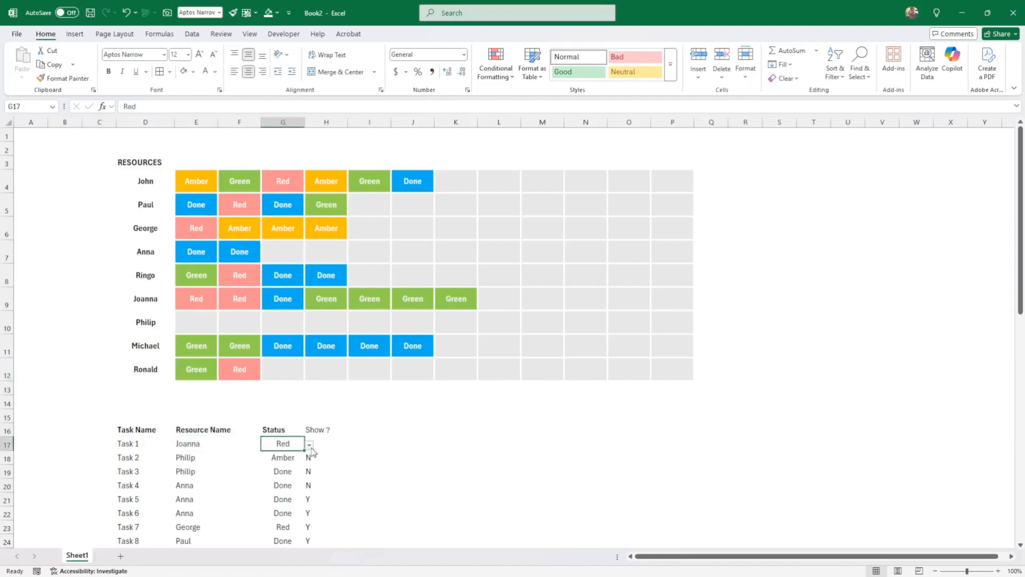
click(309, 445)
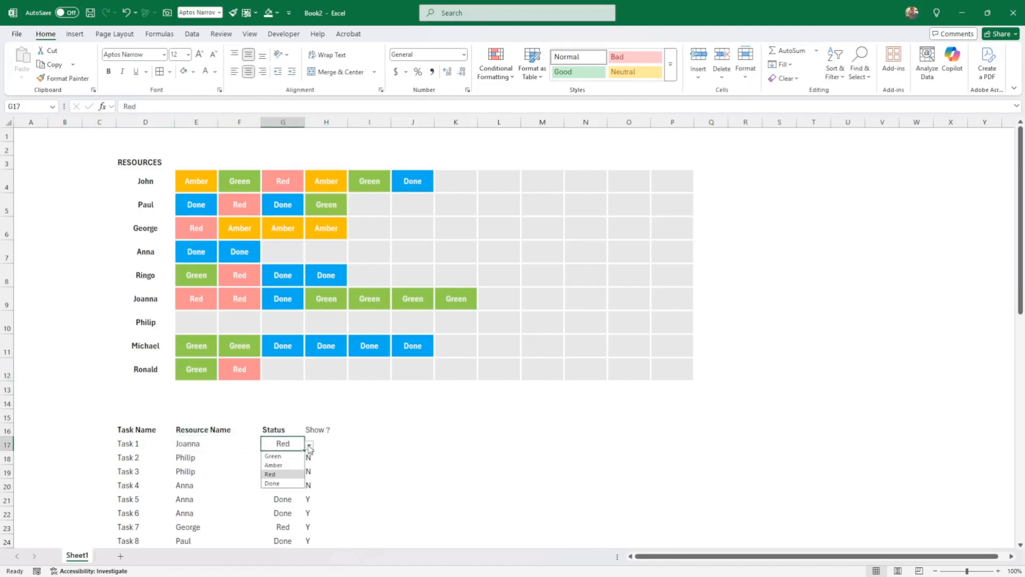
click(288, 466)
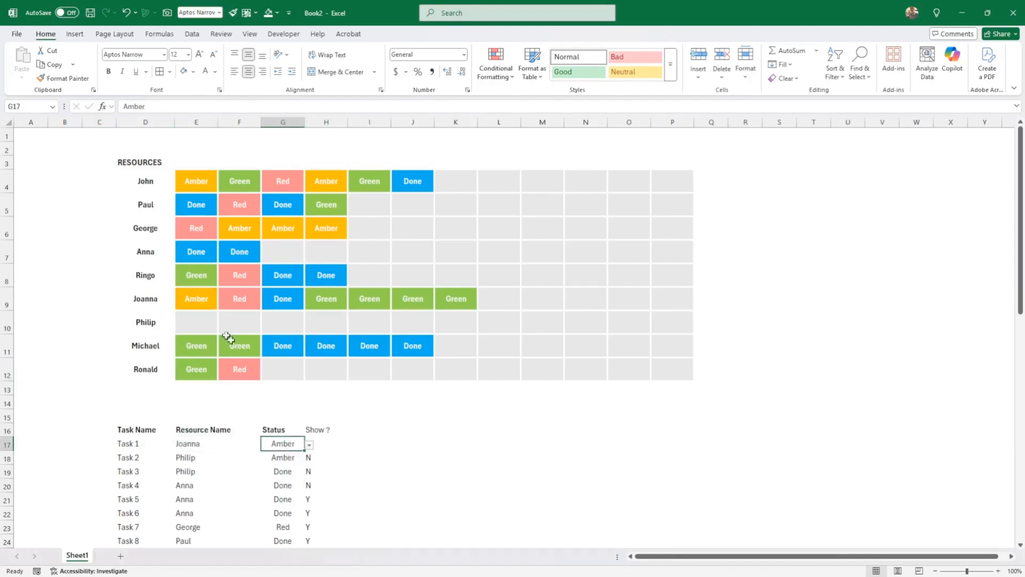
Step: Set the Show ? value to Y for Task 2 and Task 3
click(295, 461)
click(341, 458)
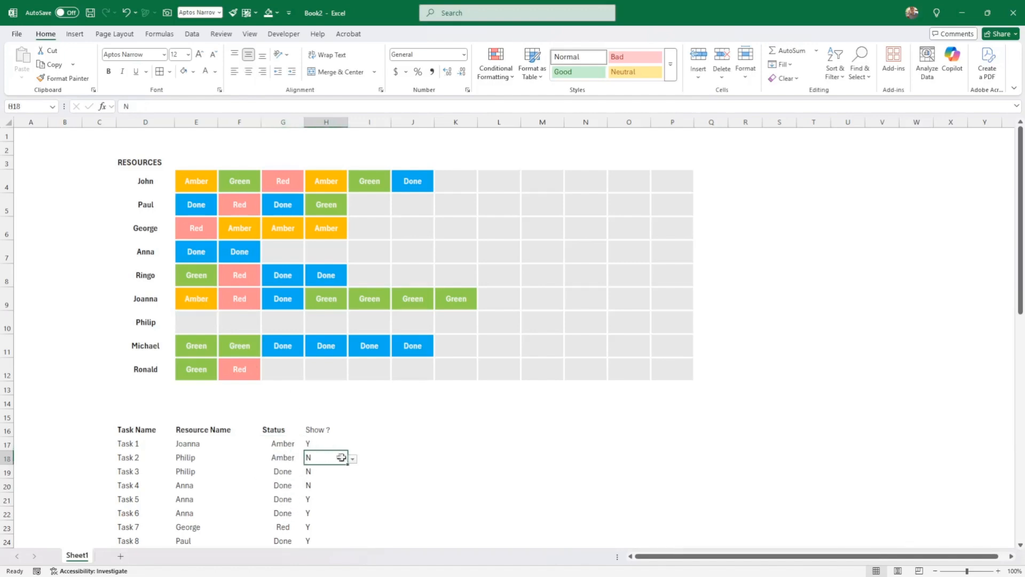
click(352, 459)
click(322, 470)
click(325, 470)
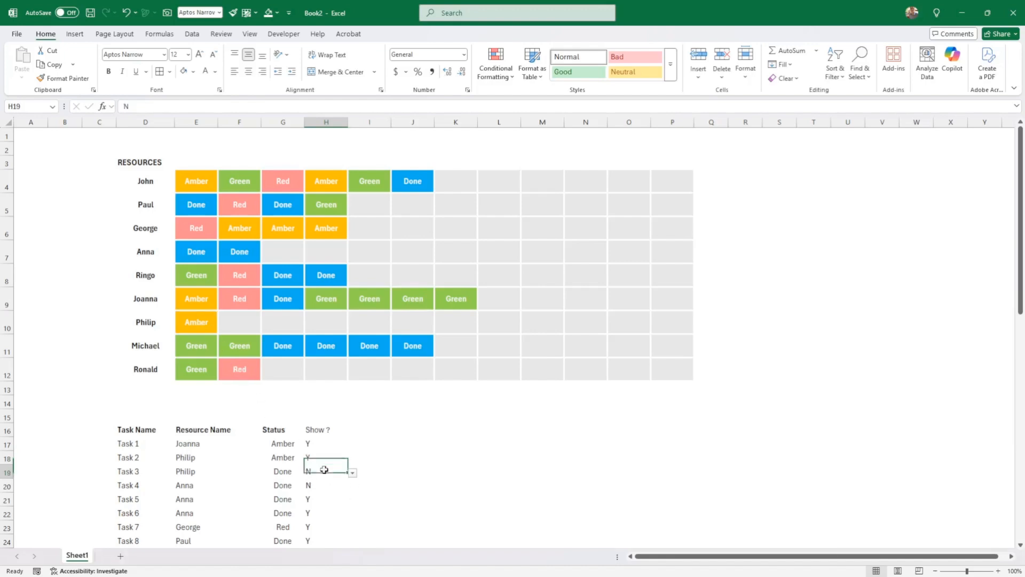
click(352, 472)
click(321, 482)
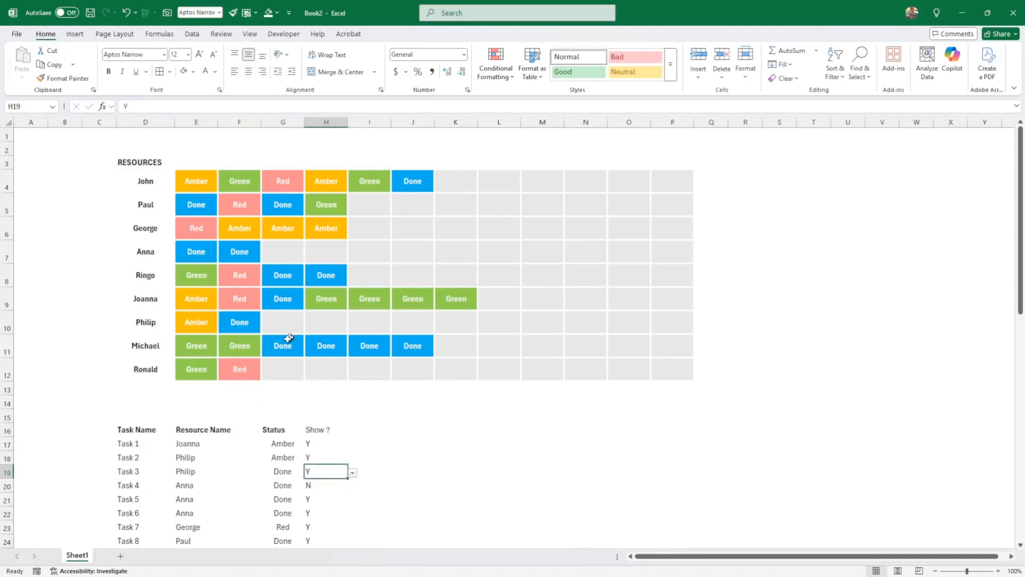
click(494, 454)
Step: Format the task table's header row D16:H16 with bold white text on a dark blue fill
scroll(492, 422, down, 7)
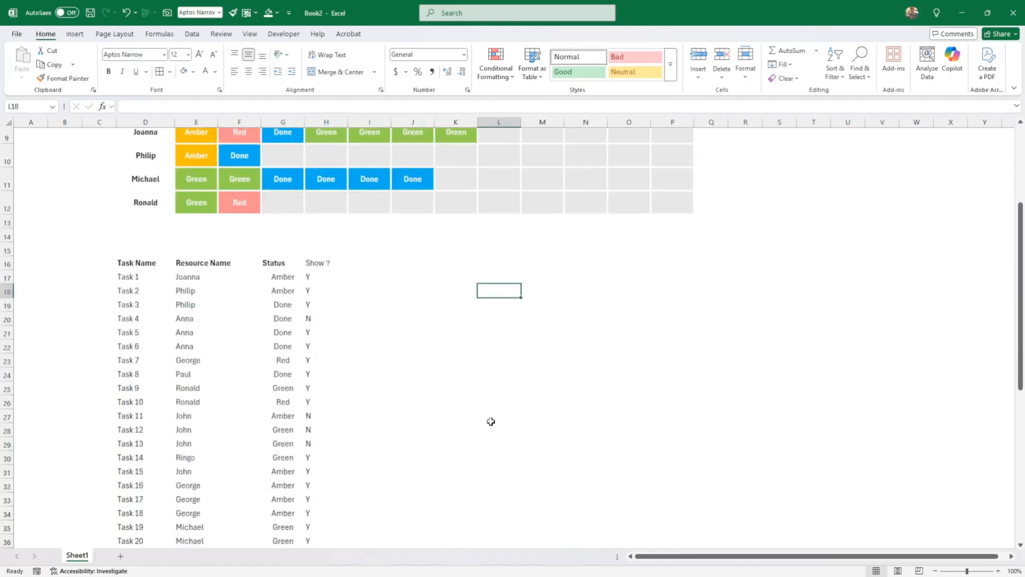
scroll(489, 419, up, 3)
drag(132, 262, 320, 262)
click(109, 72)
click(109, 72)
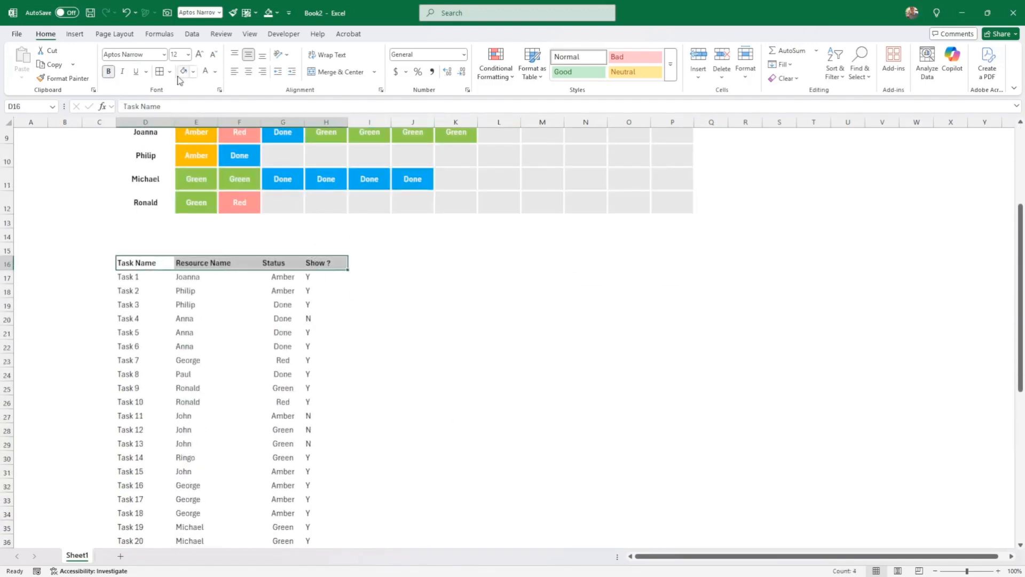
click(194, 72)
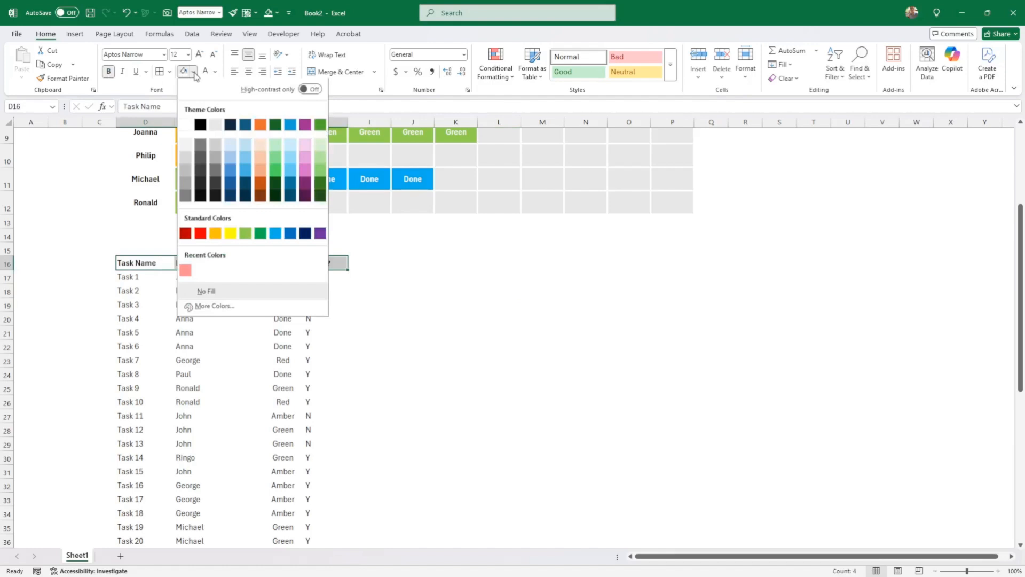
click(286, 181)
click(205, 72)
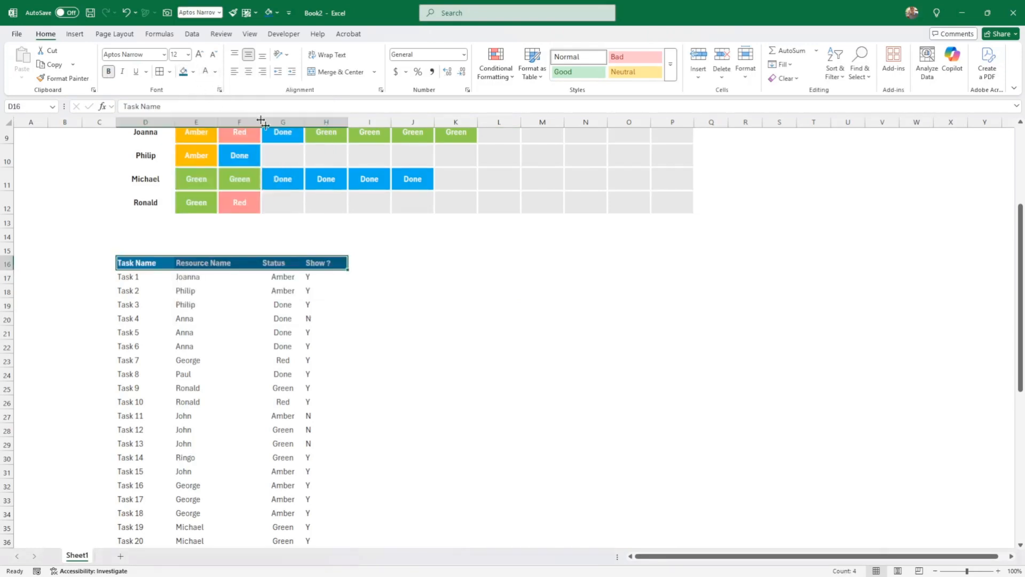
Step: Centre the task table's entries horizontally from row 17 down to row 60 in columns D to H
click(143, 277)
drag(143, 277, 327, 540)
click(249, 71)
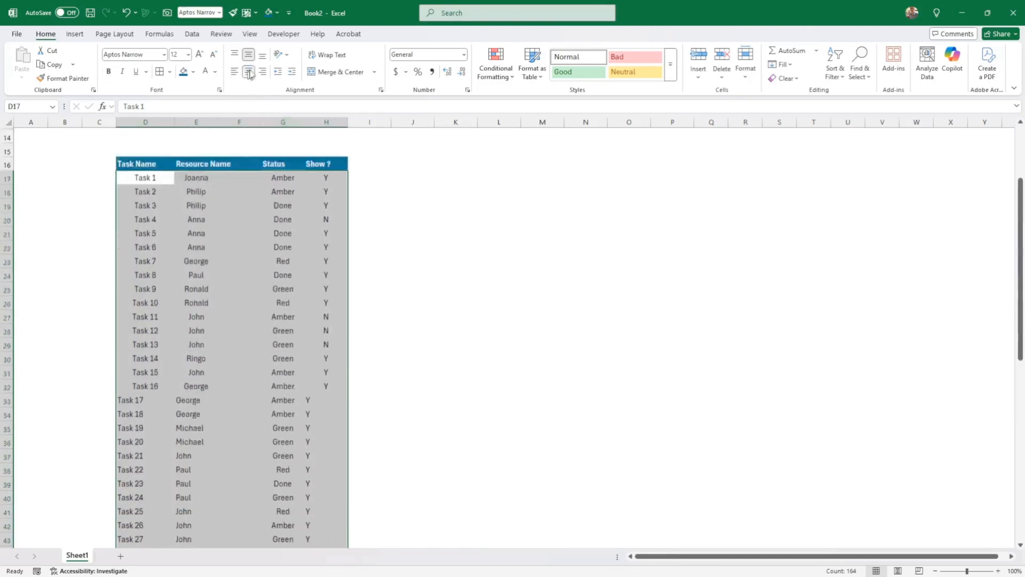
Step: Add outline and inside borders to the task table's entries in columns D to H
key(ctrl+1)
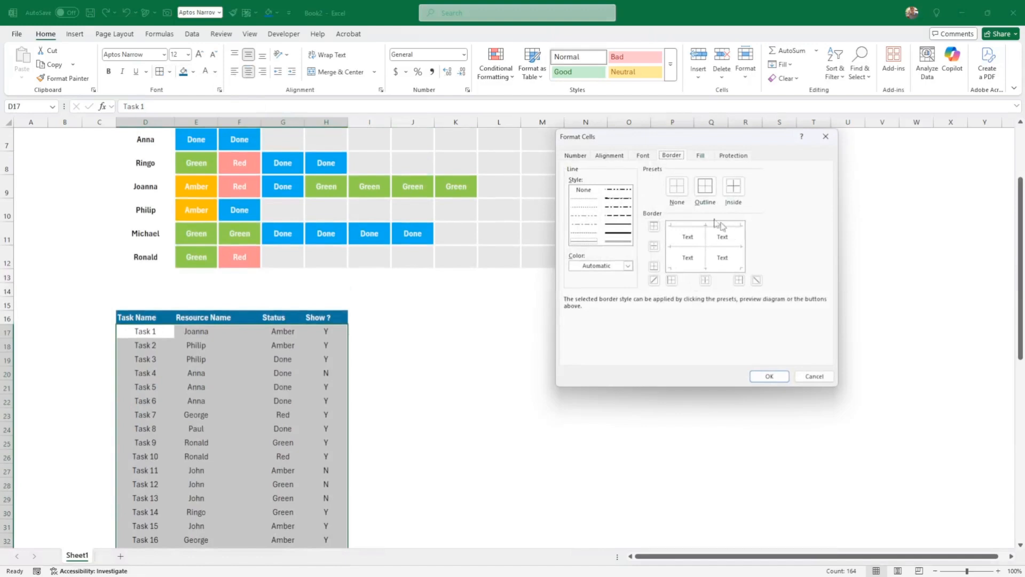
click(705, 186)
click(732, 188)
click(769, 376)
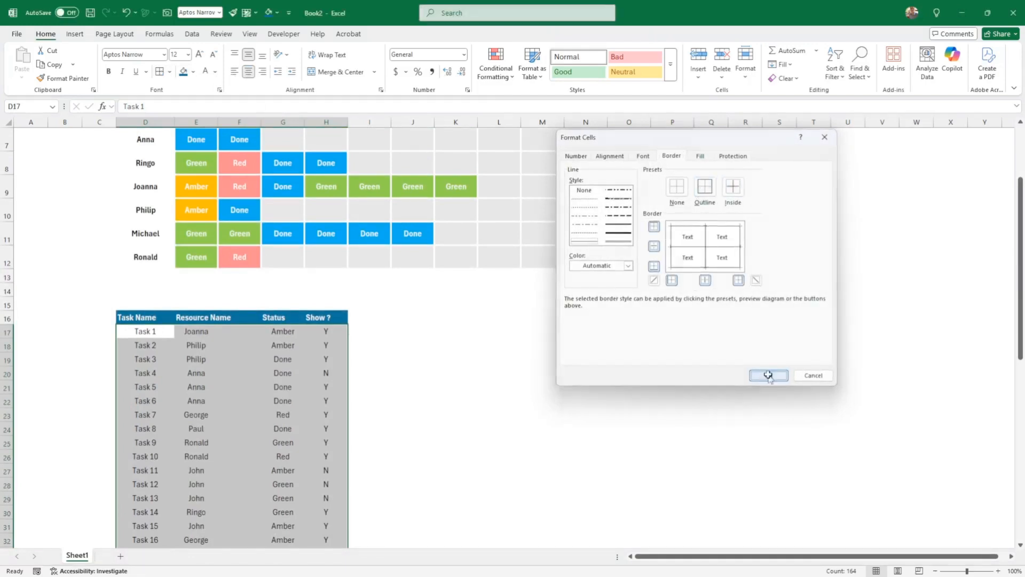
click(756, 385)
scroll(572, 372, up, 2)
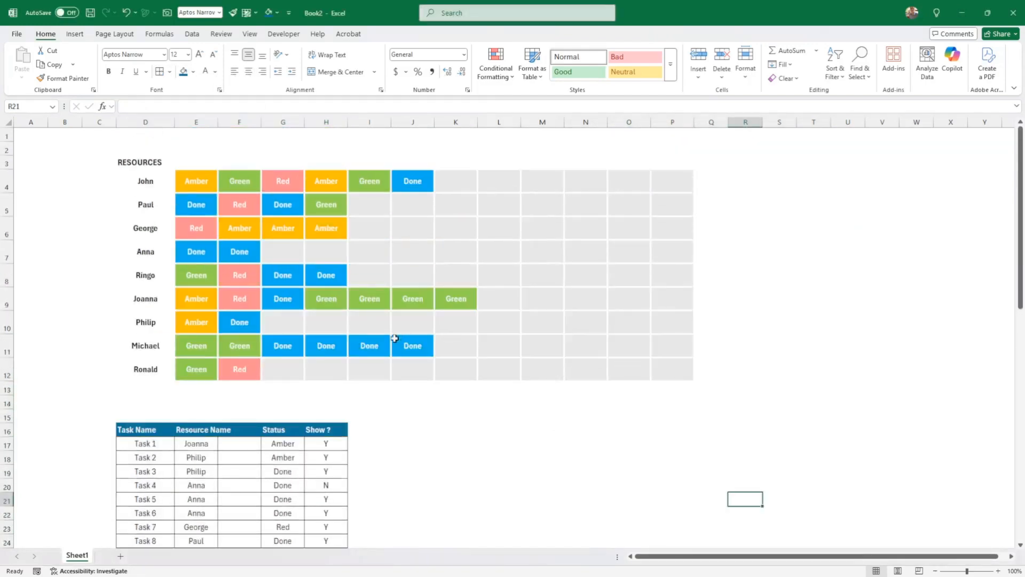
Step: Delete the task table's empty column F cells from F16 down, shifting the remaining cells left
scroll(394, 338, down, 2)
drag(247, 301, 229, 538)
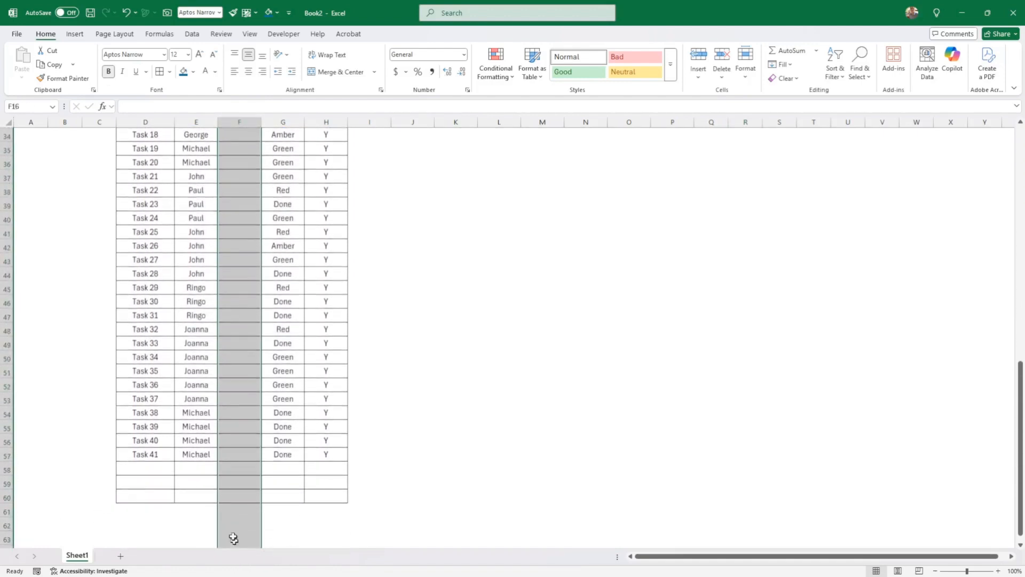
right_click(236, 361)
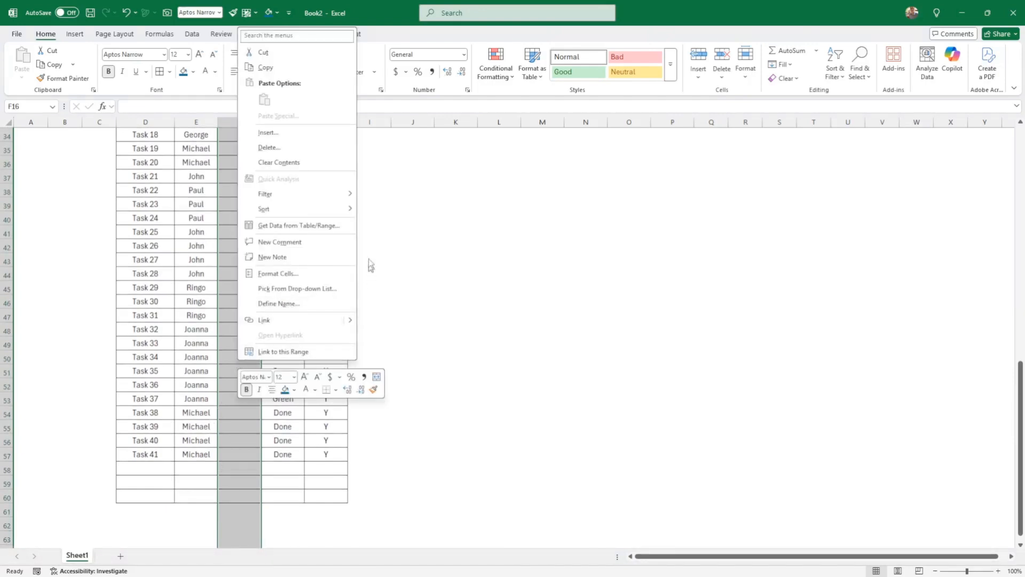
click(292, 149)
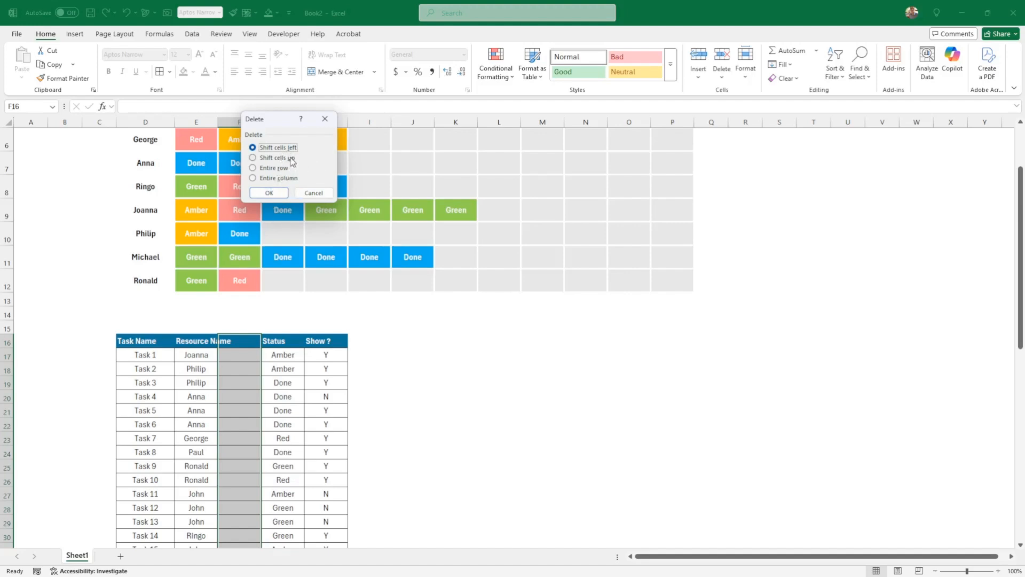
click(276, 196)
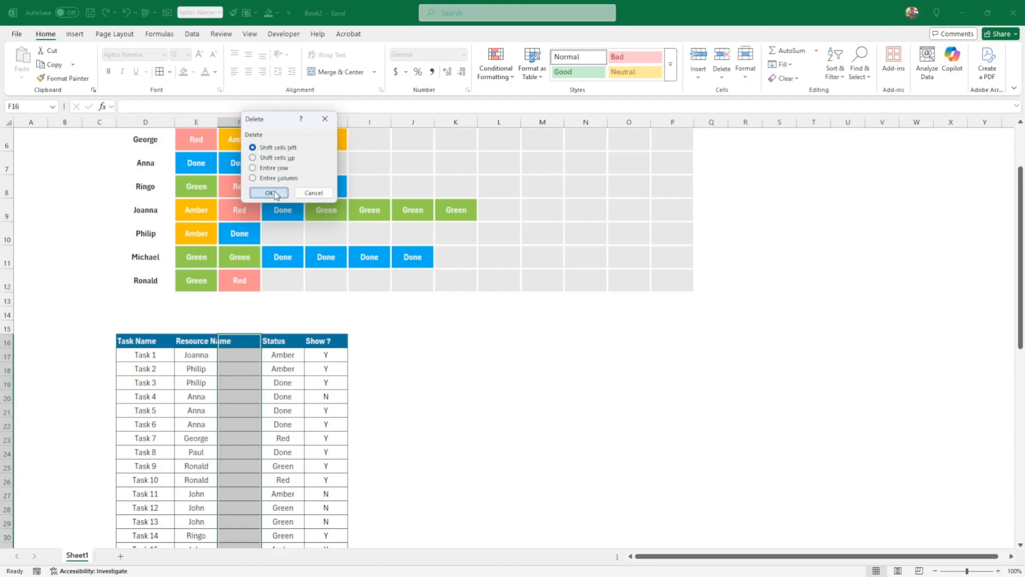
click(358, 407)
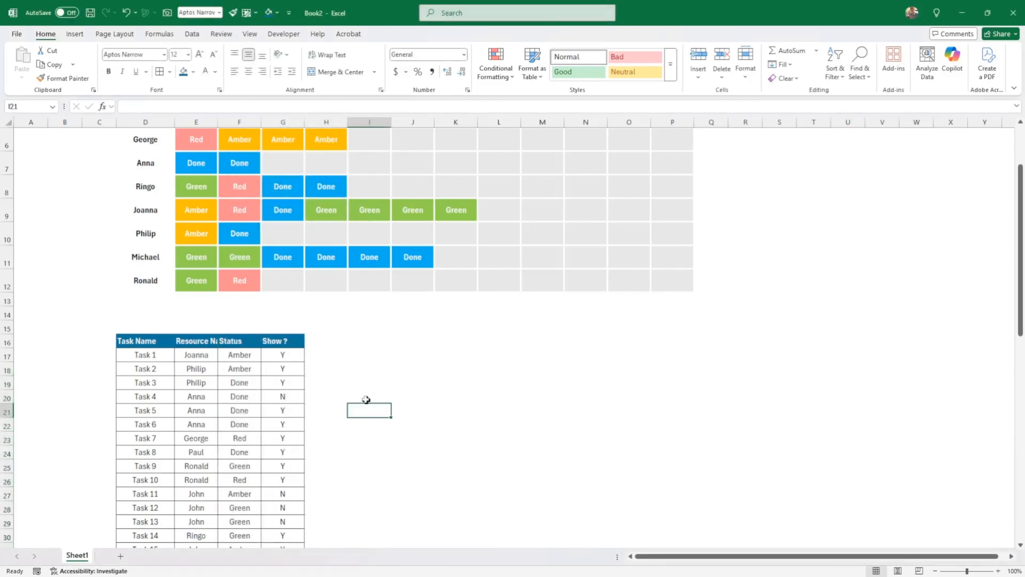
Step: Check in the Name Manager which ranges the names Resource, Show, Status and Task refer to
scroll(363, 403, up, 2)
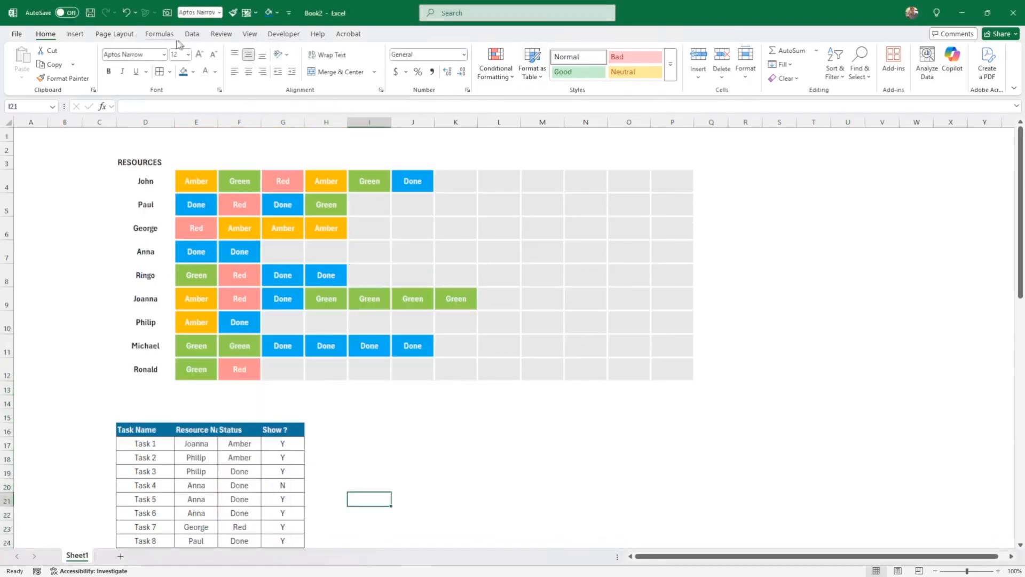
click(159, 35)
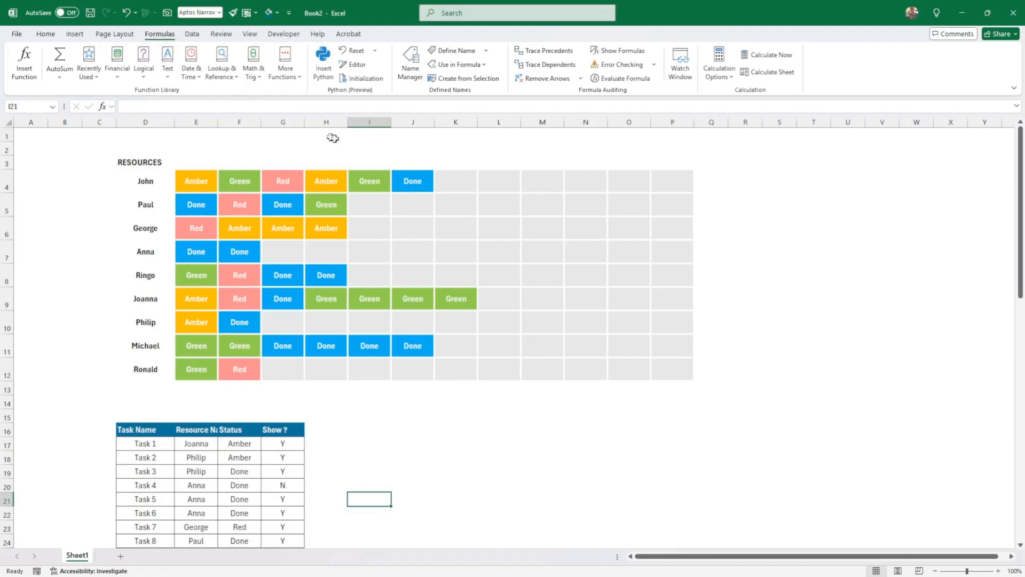
click(411, 66)
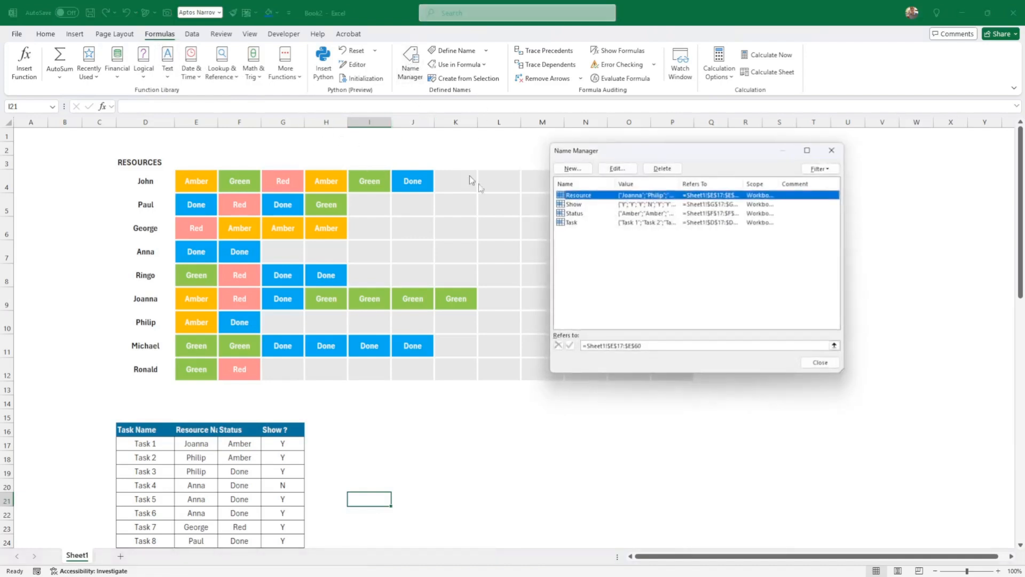
double_click(744, 184)
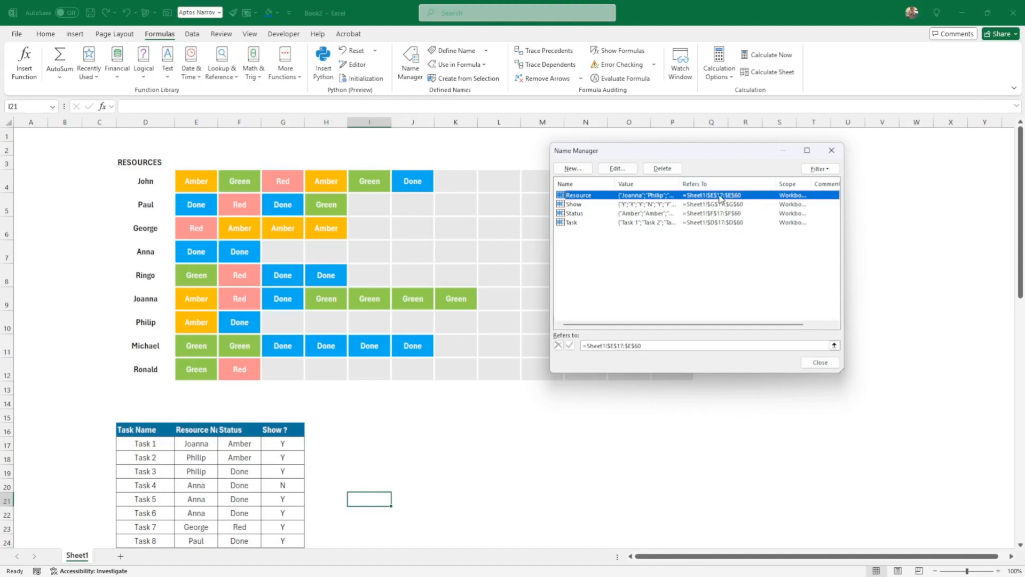
click(820, 362)
click(686, 455)
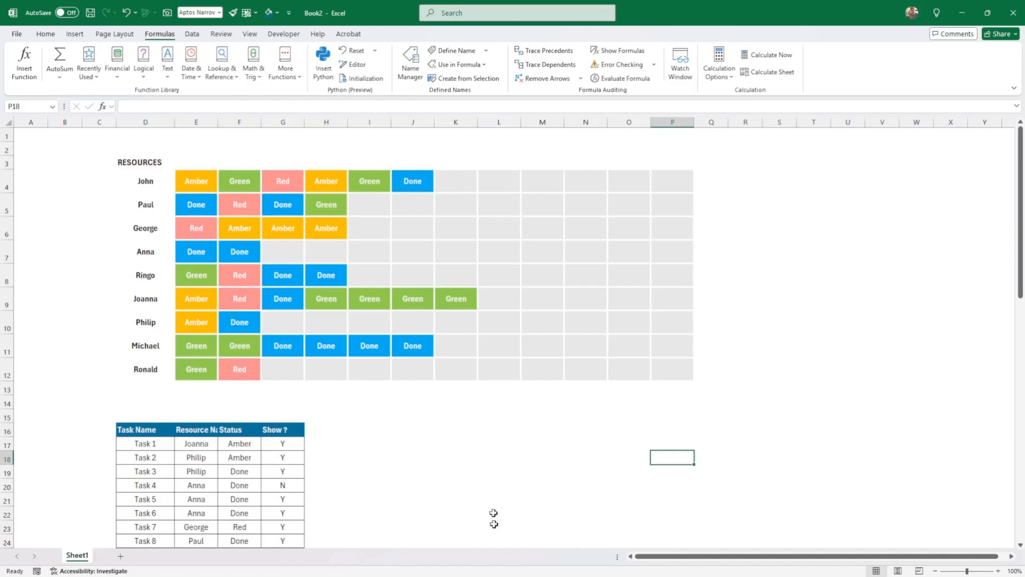
mouse_move(501, 576)
mouse_move(574, 569)
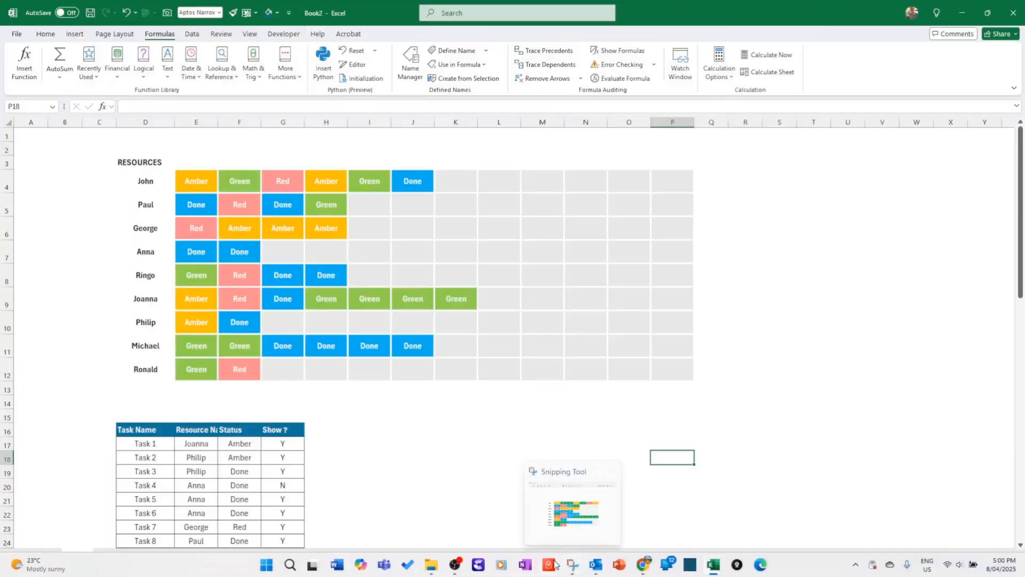
click(749, 442)
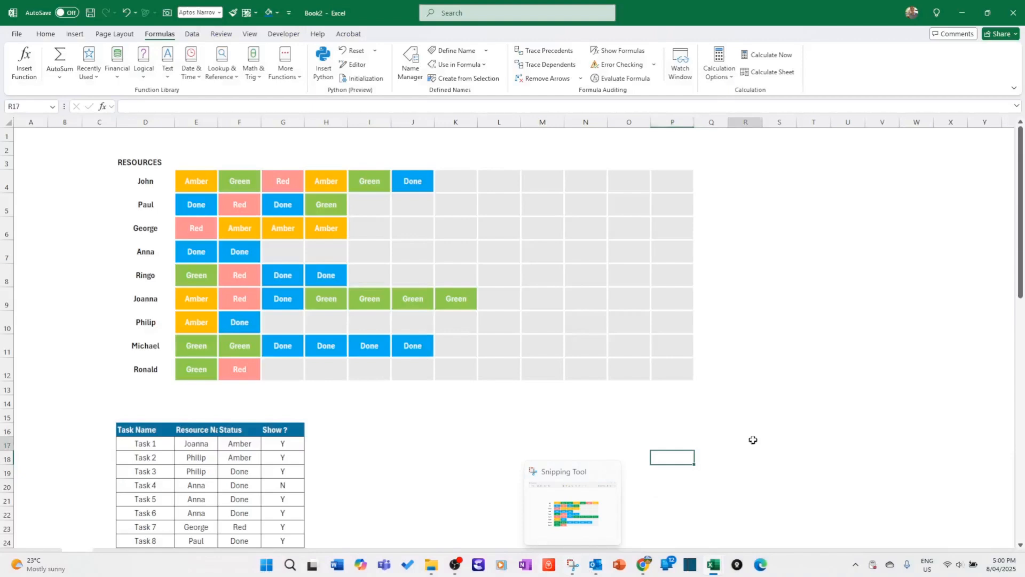
click(806, 368)
drag(139, 183, 673, 376)
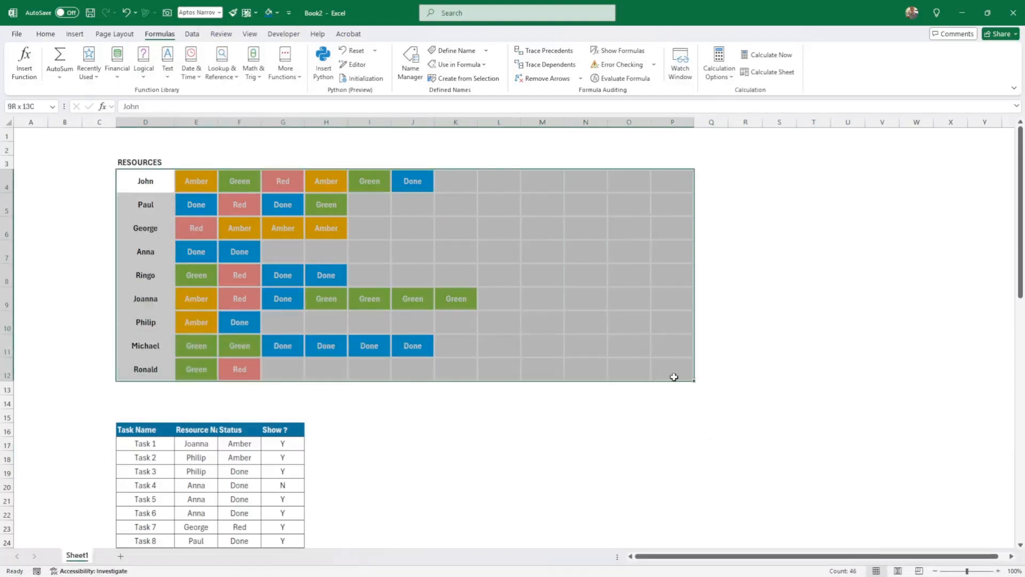
click(778, 388)
click(374, 448)
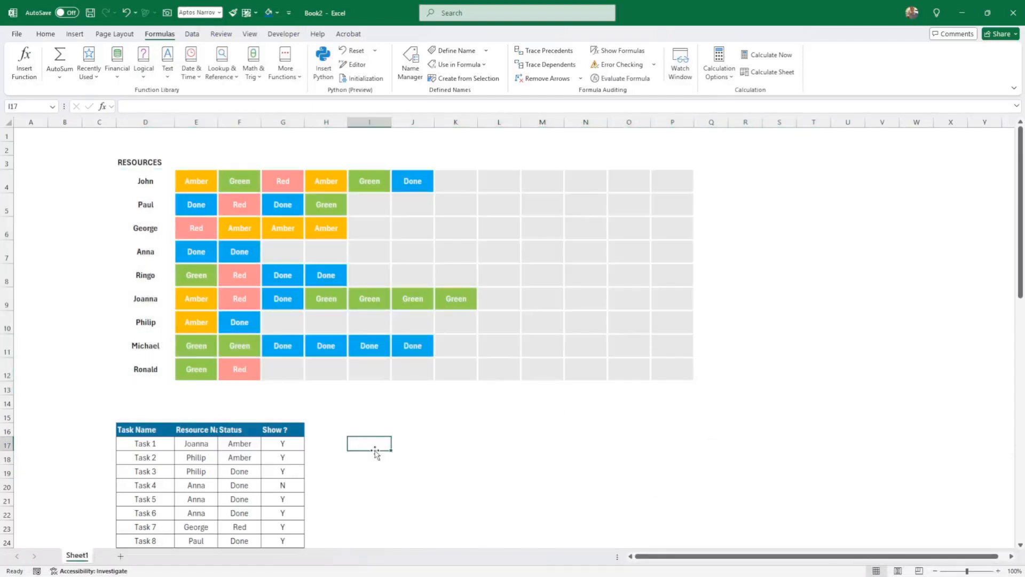